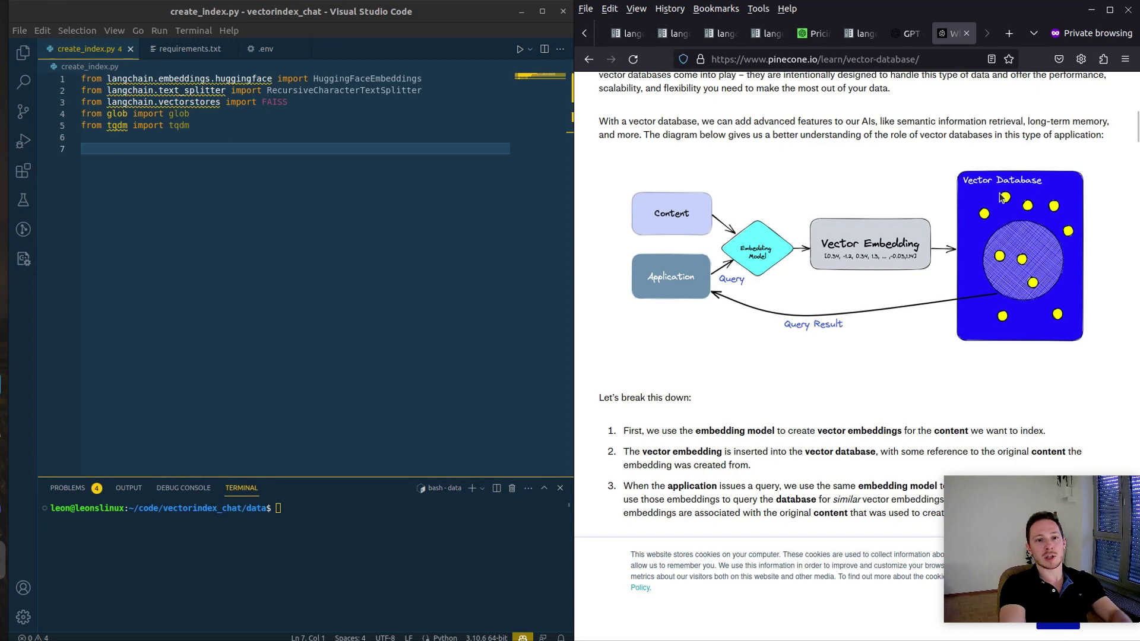
{"action": "scroll", "coordinate": [909, 200], "scroll_direction": "down", "scroll_amount": 5}
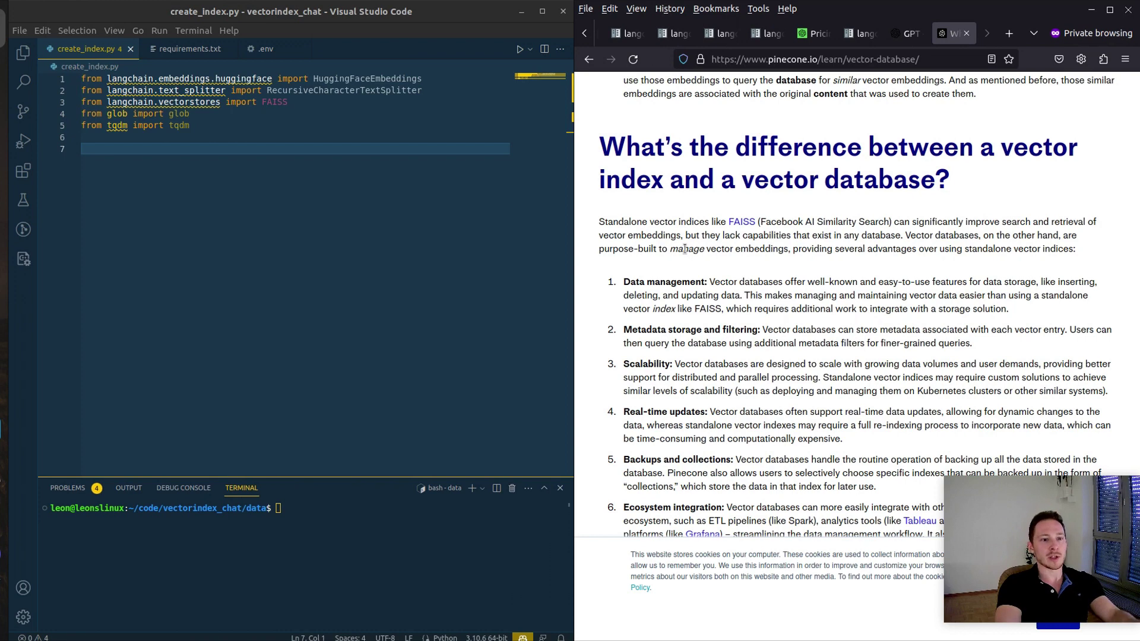
{"action": "scroll", "coordinate": [868, 249], "scroll_direction": "down", "scroll_amount": 3}
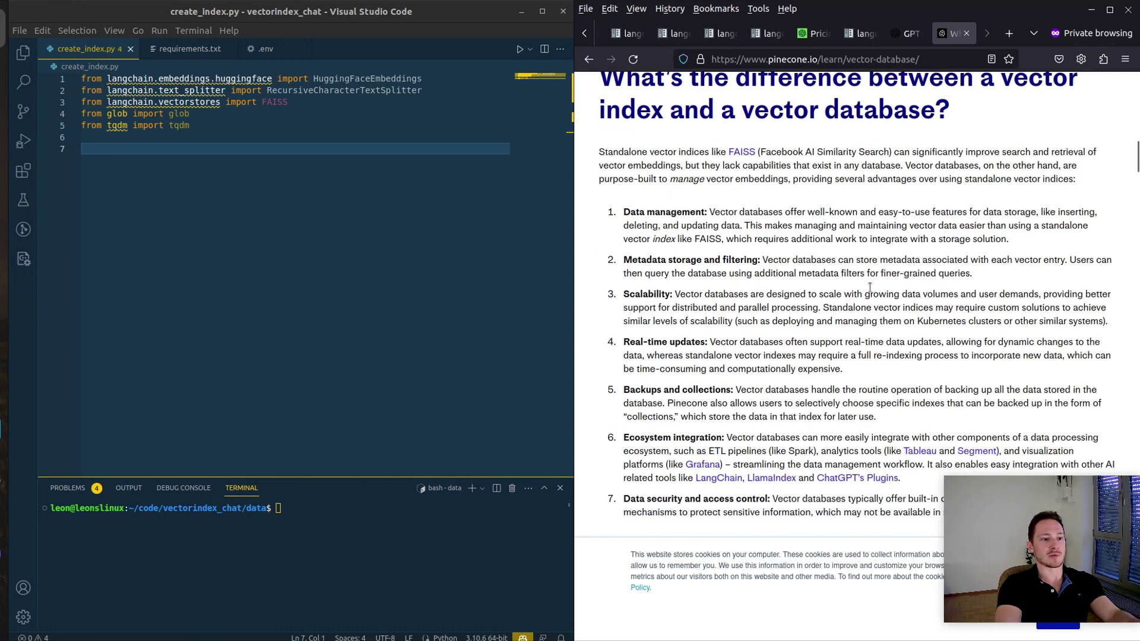
{"action": "scroll", "coordinate": [868, 249], "scroll_direction": "down", "scroll_amount": 2}
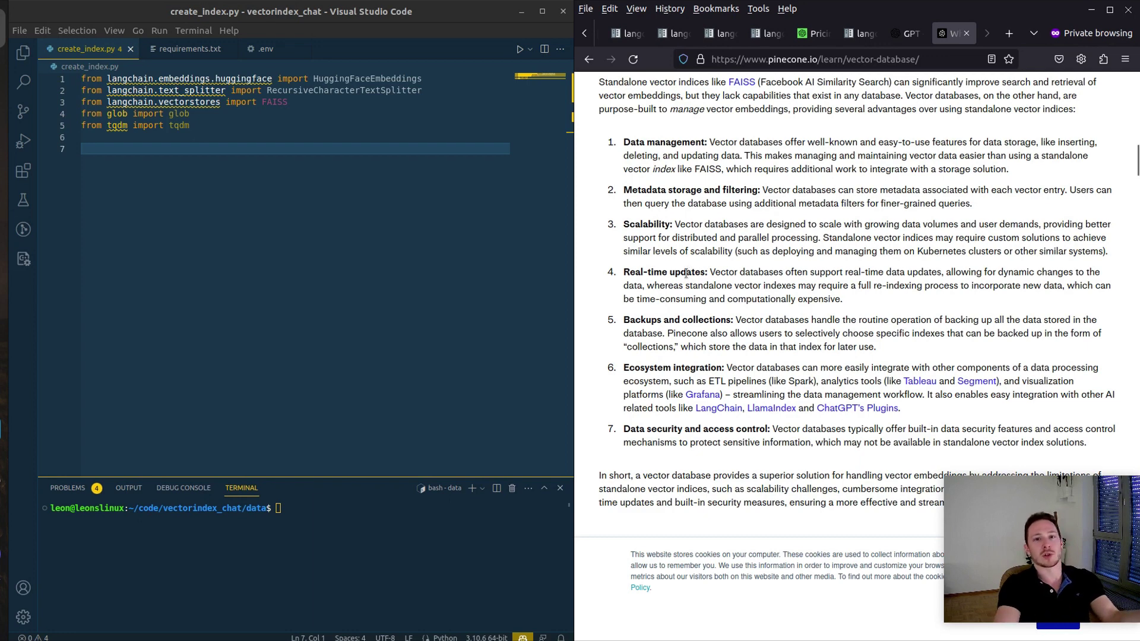
{"action": "scroll", "coordinate": [679, 335], "scroll_direction": "up", "scroll_amount": 10}
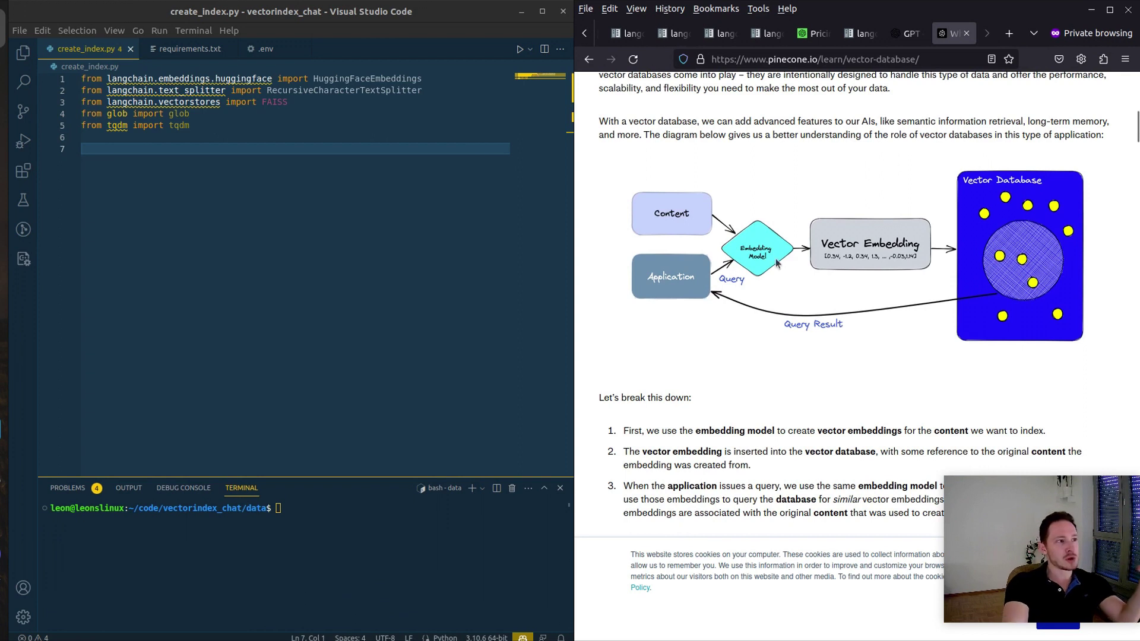
Step: Review the FAISS import, the faiss-gpu requirement and the OPENAI_API_KEY entry in .env
{"action": "left_click", "coordinate": [282, 105]}
{"action": "double_click", "coordinate": [281, 103]}
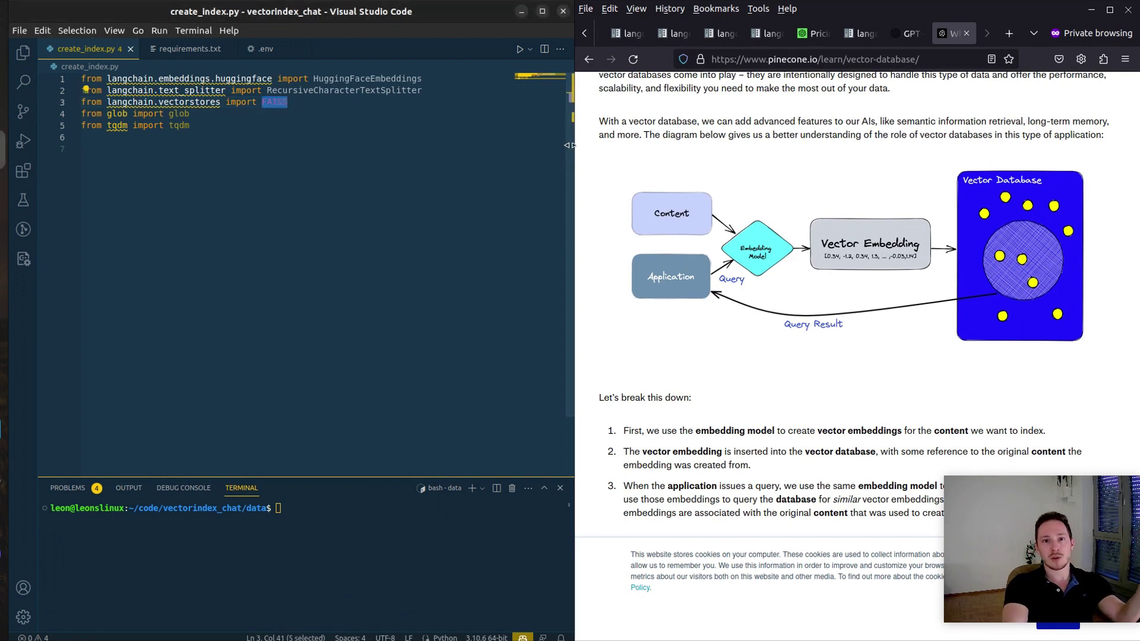
{"action": "key", "text": "ctrl+Tab"}
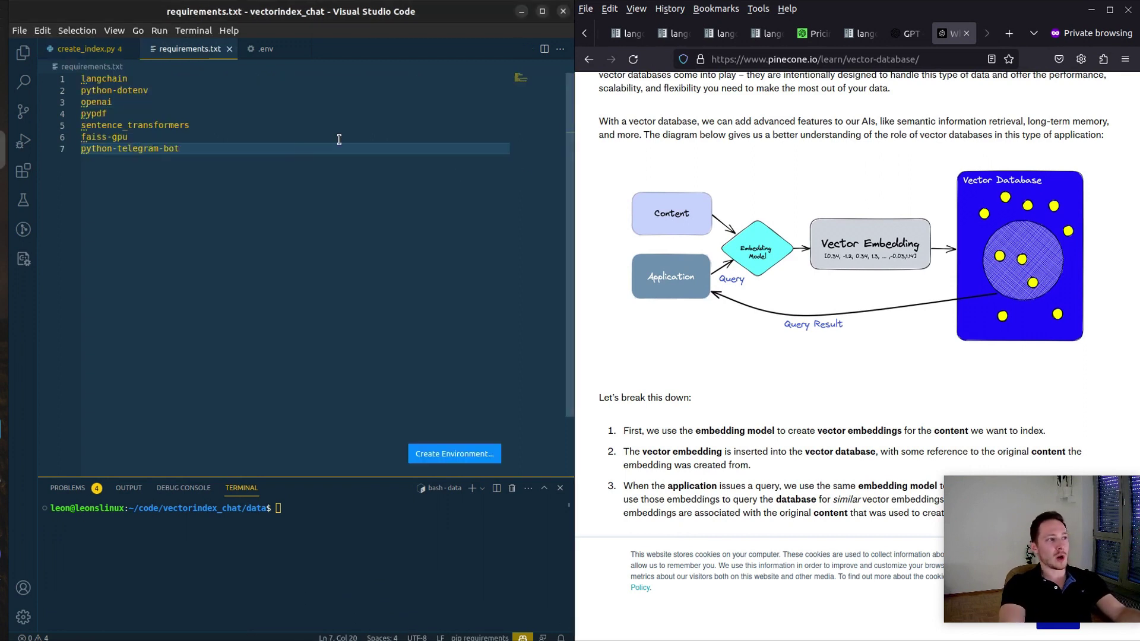
{"action": "double_click", "coordinate": [120, 136]}
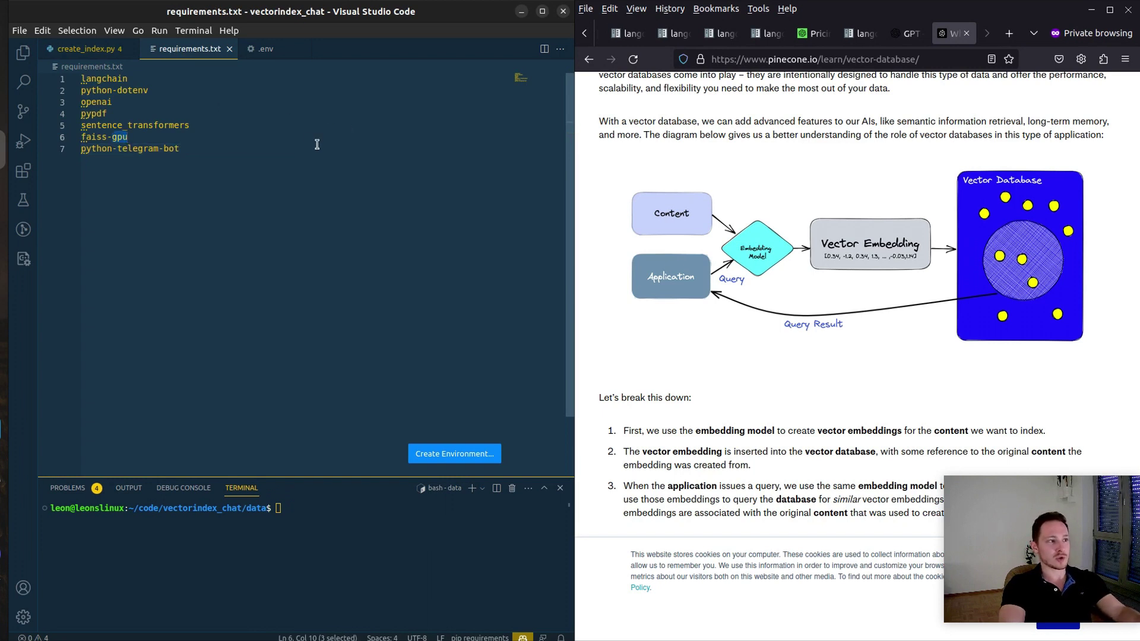
{"action": "key", "text": "ctrl+Tab"}
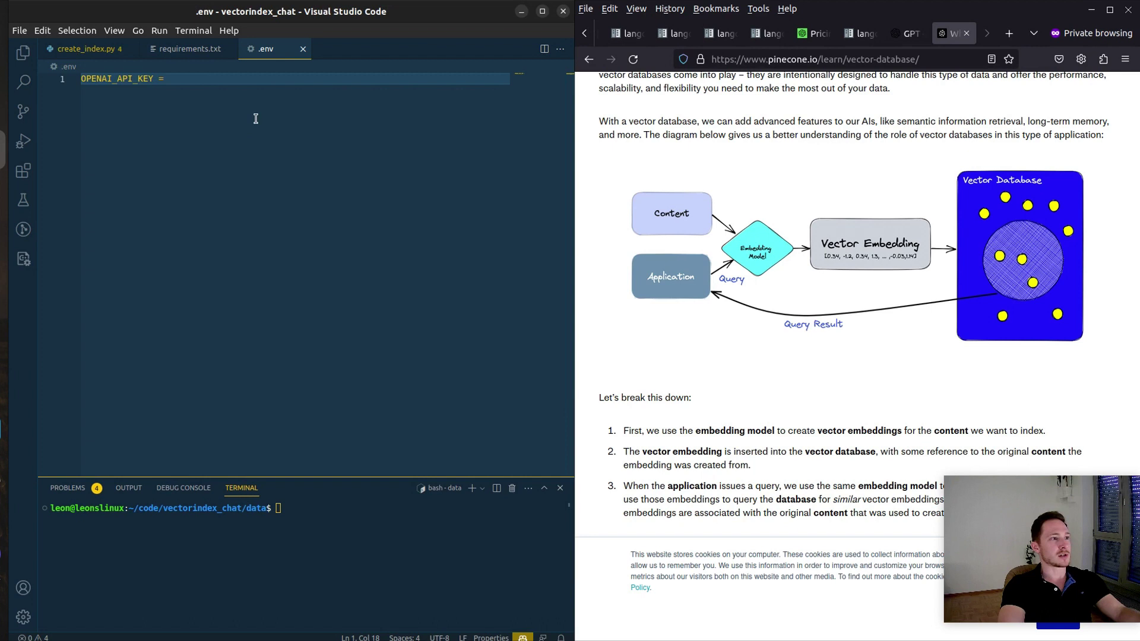
{"action": "double_click", "coordinate": [135, 78]}
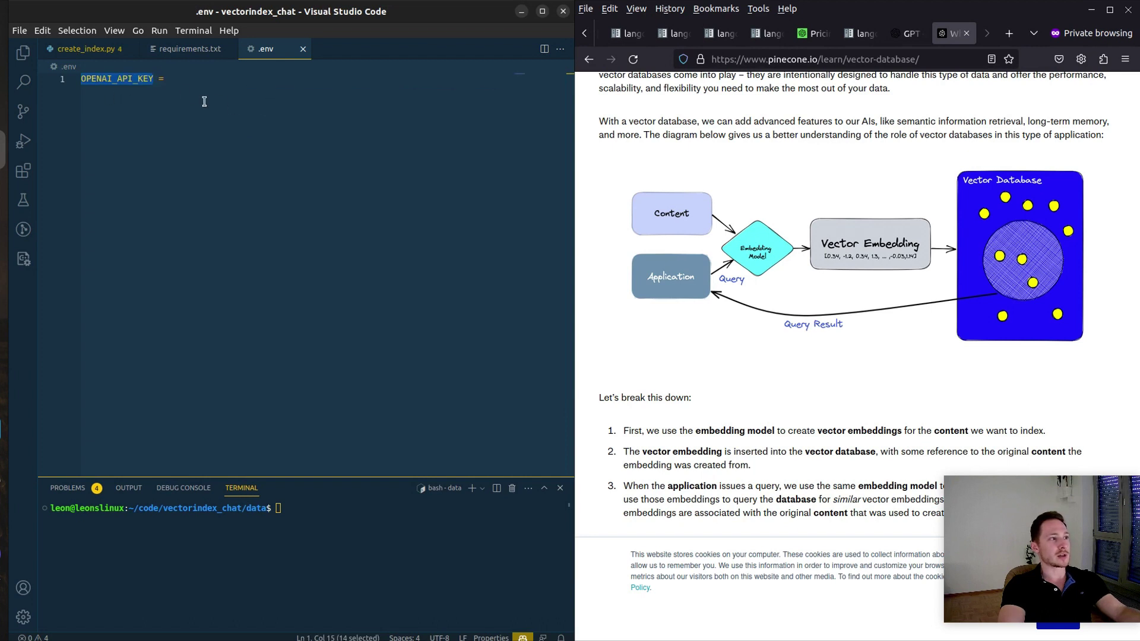
{"action": "key", "text": "ctrl+Tab"}
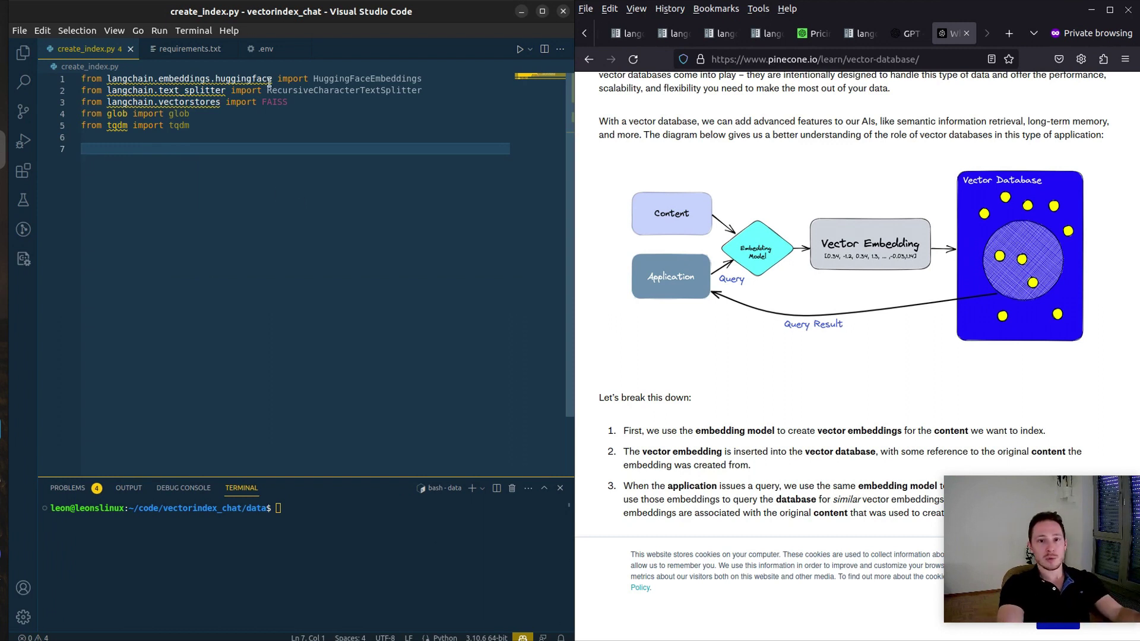
Step: Look up PyPDFLoader's load_and_split method and its text_splitter parameter
{"action": "left_click", "coordinate": [623, 33]}
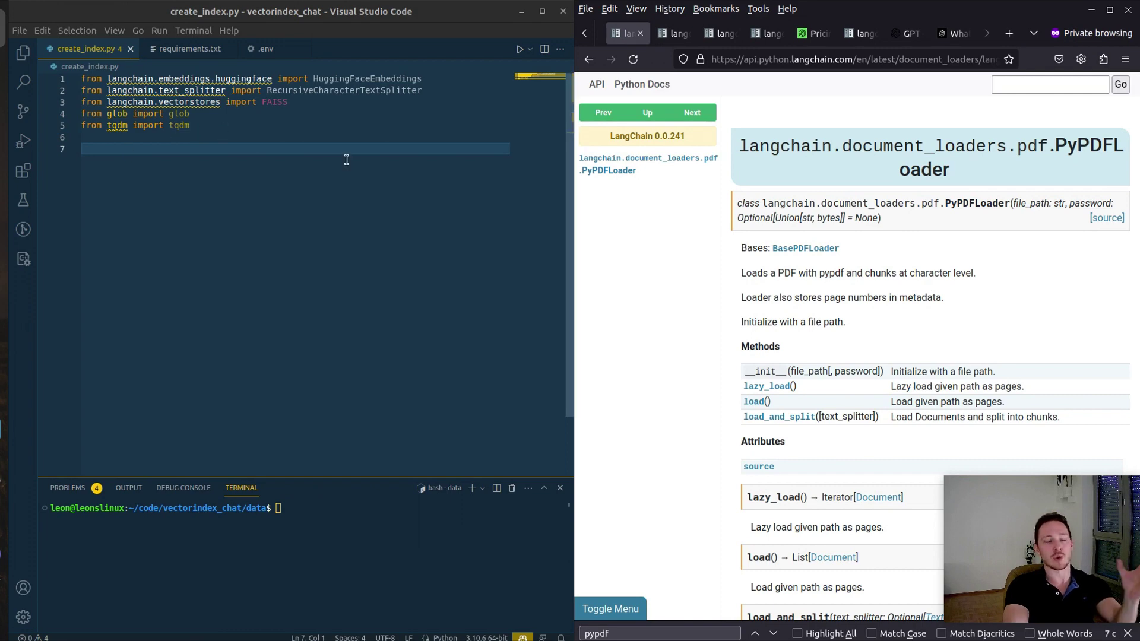
{"action": "scroll", "coordinate": [676, 236], "scroll_direction": "down", "scroll_amount": 3}
{"action": "double_click", "coordinate": [793, 437]}
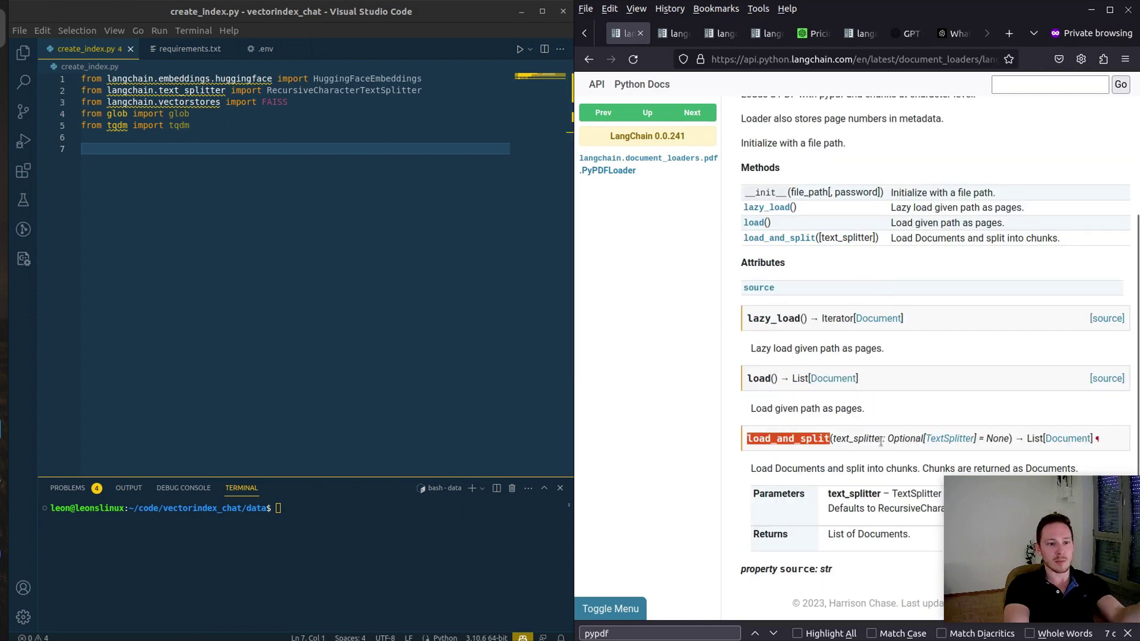
{"action": "double_click", "coordinate": [858, 438]}
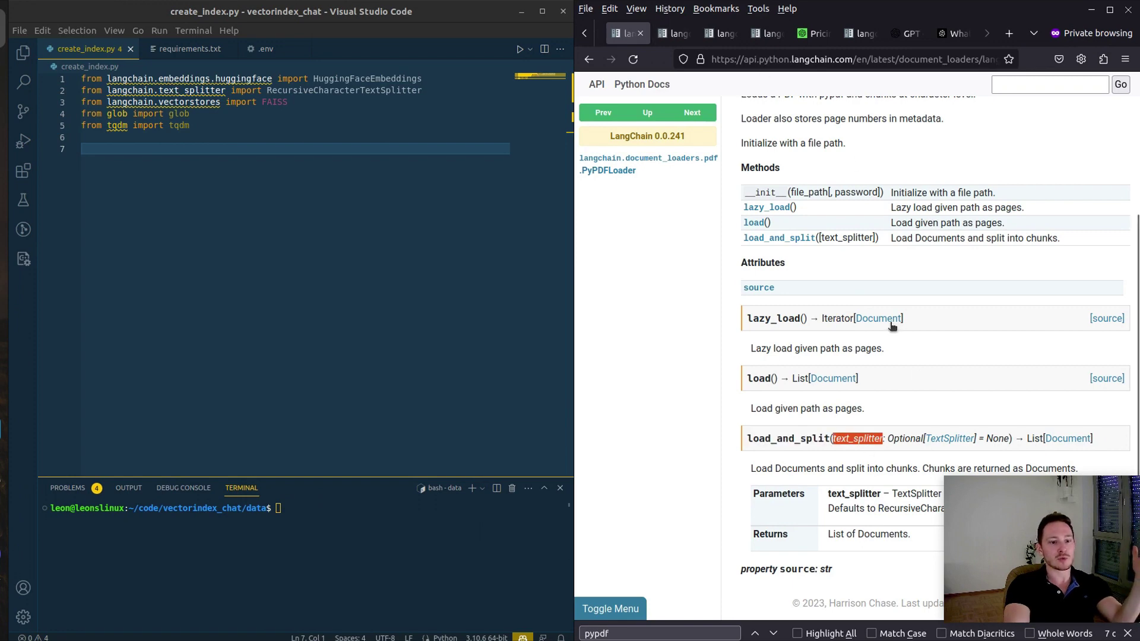
Step: Browse the text splitter docs, OpenAI's 4K-context pricing and RetrievalQA, ending on TextSplitter
{"action": "left_click", "coordinate": [674, 33]}
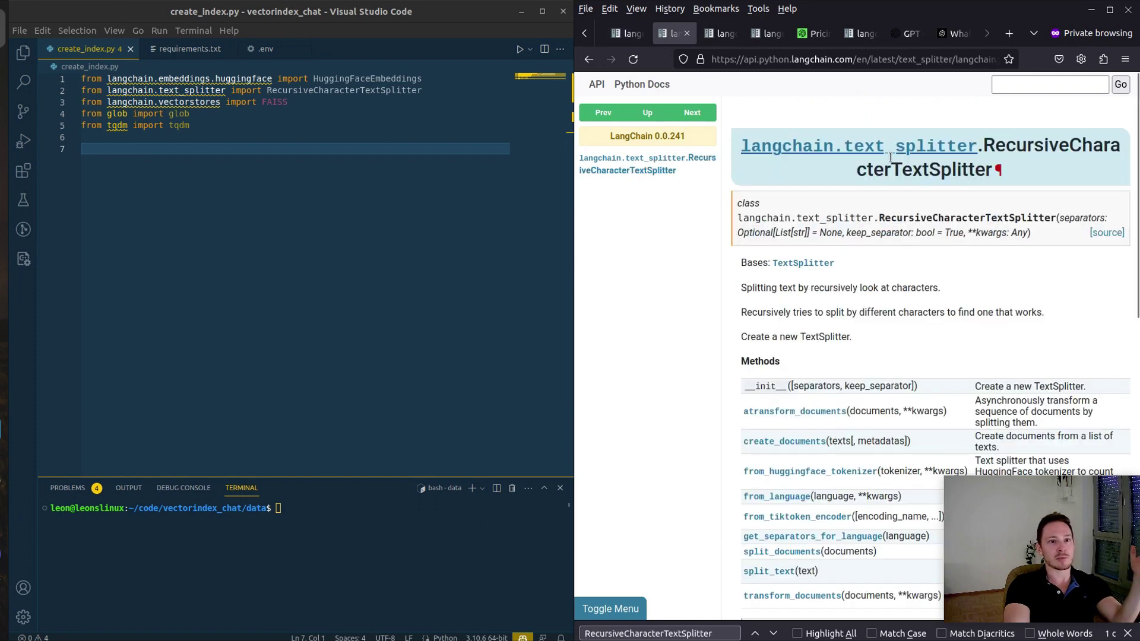
{"action": "left_click", "coordinate": [721, 33]}
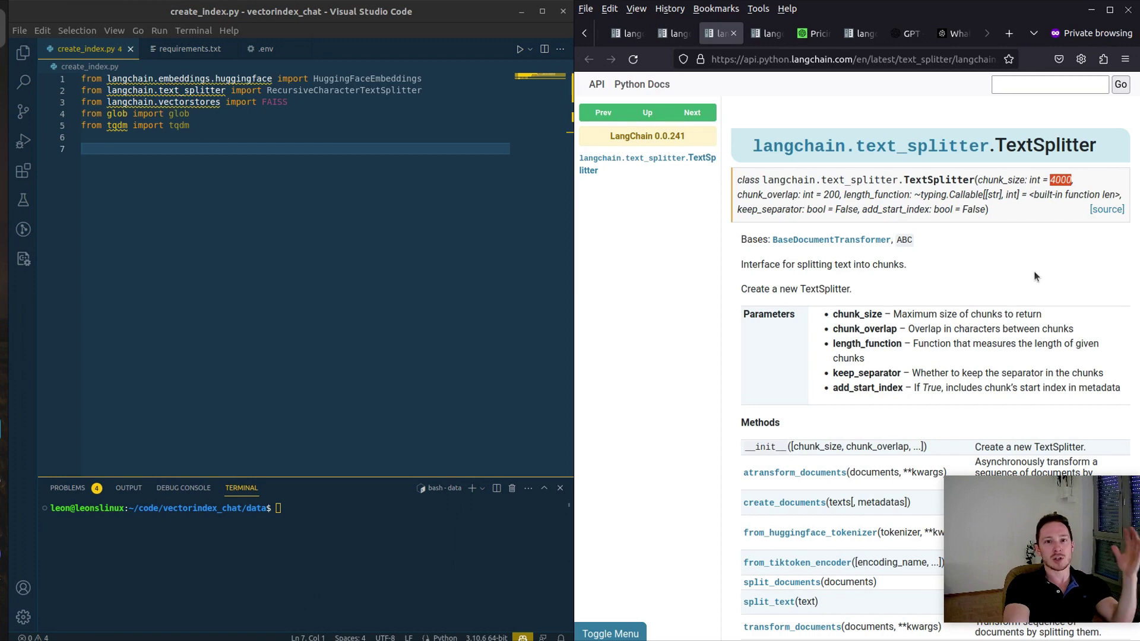
{"action": "left_click", "coordinate": [812, 34]}
{"action": "left_click_drag", "start_coordinate": [583, 342], "coordinate": [635, 343]}
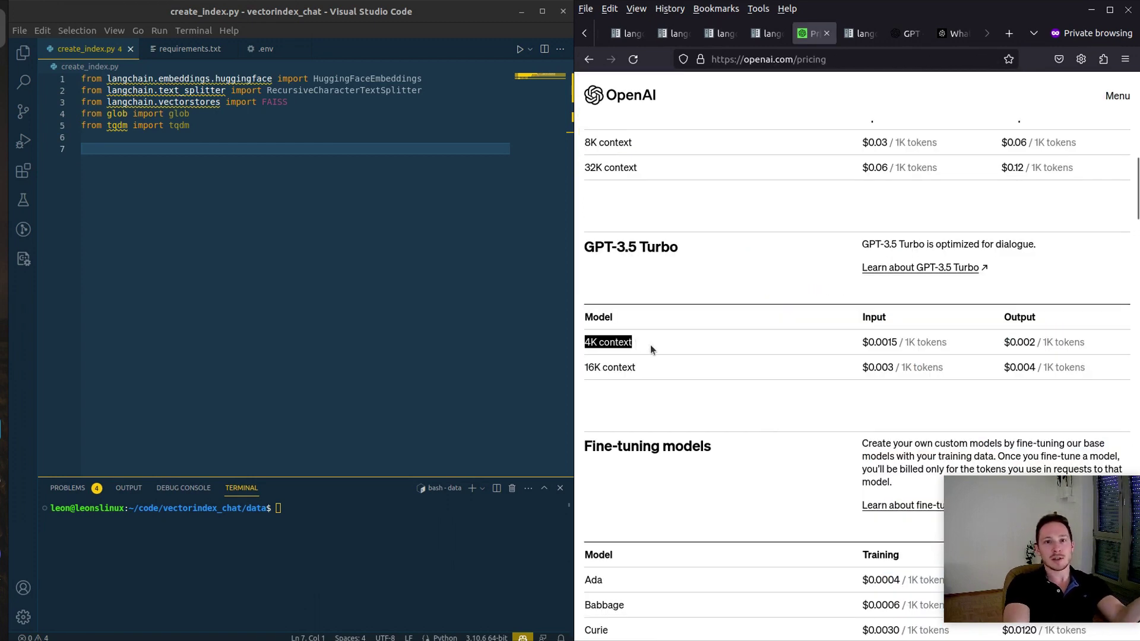
{"action": "left_click", "coordinate": [767, 33]}
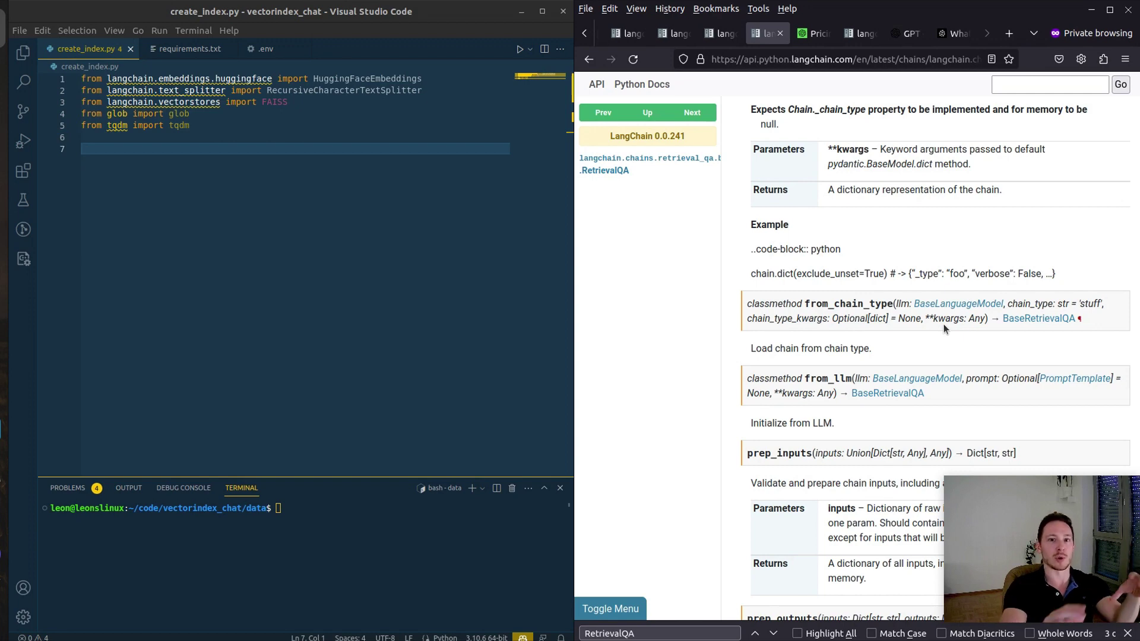
{"action": "left_click", "coordinate": [719, 33]}
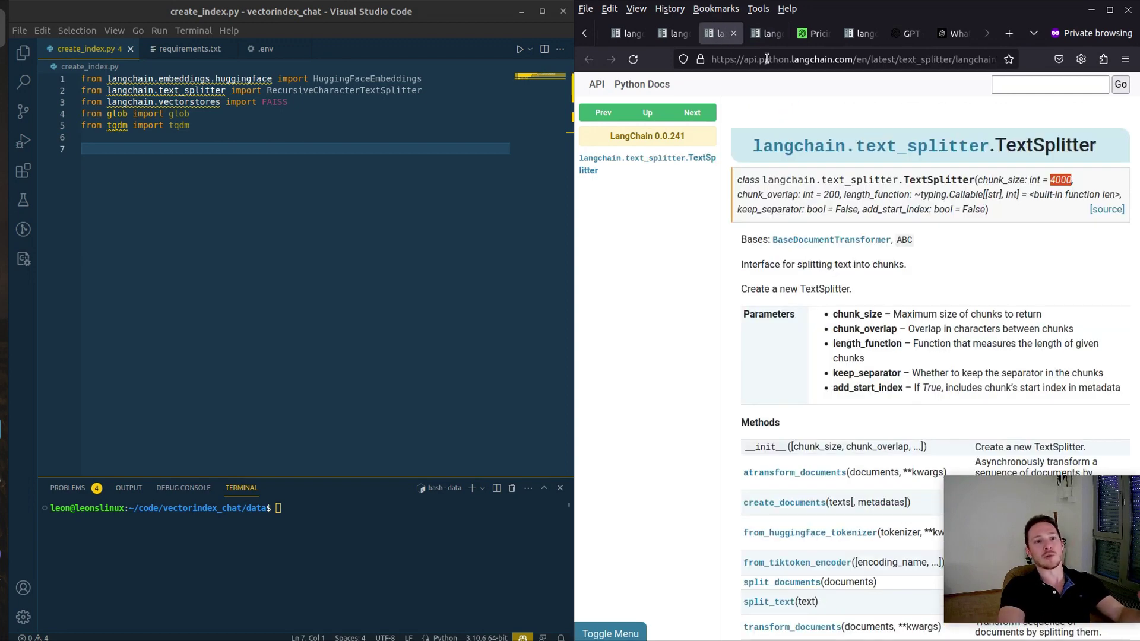
Step: Begin load_documents with PyPDFLoader and RecursiveCharacterTextSplitter, and save the file
{"action": "left_click", "coordinate": [468, 183]}
{"action": "type", "text": "def load"}
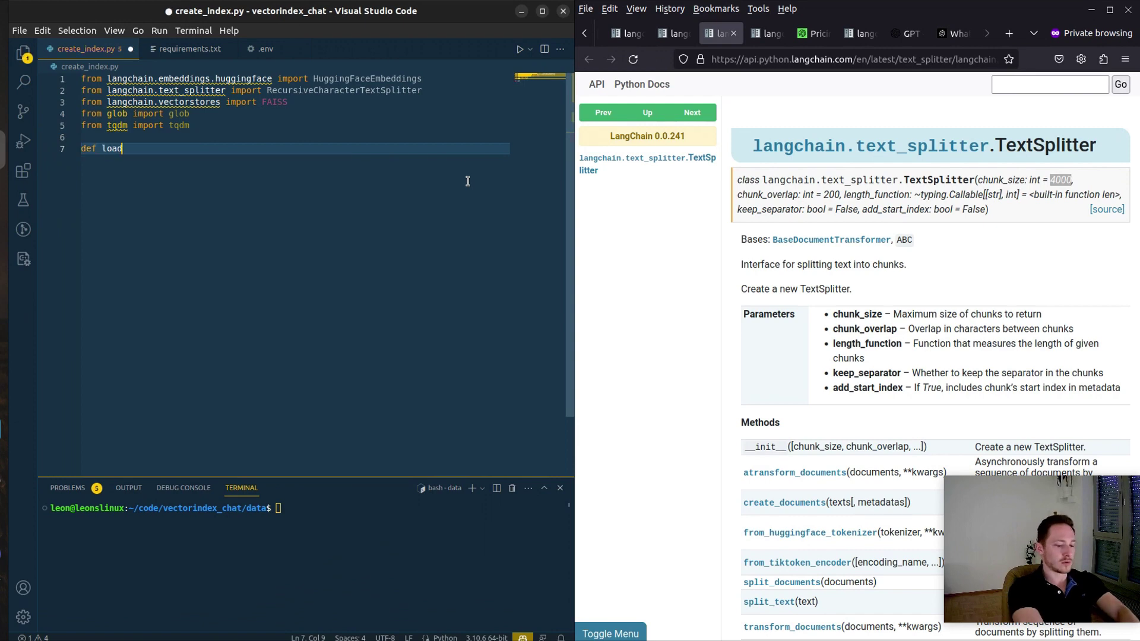
{"action": "type", "text": "_documents(directory : str):"}
{"action": "key", "text": "Return"}
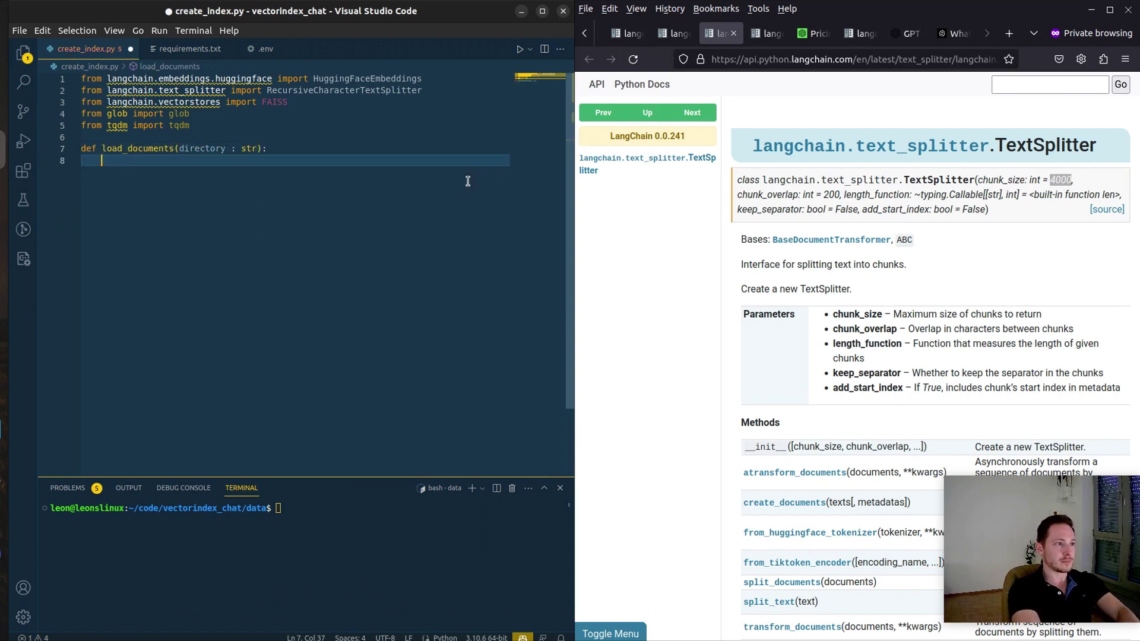
{"action": "type", "text": "text_splitter = Rec"}
{"action": "key", "text": "Tab"}
{"action": "type", "text": "("}
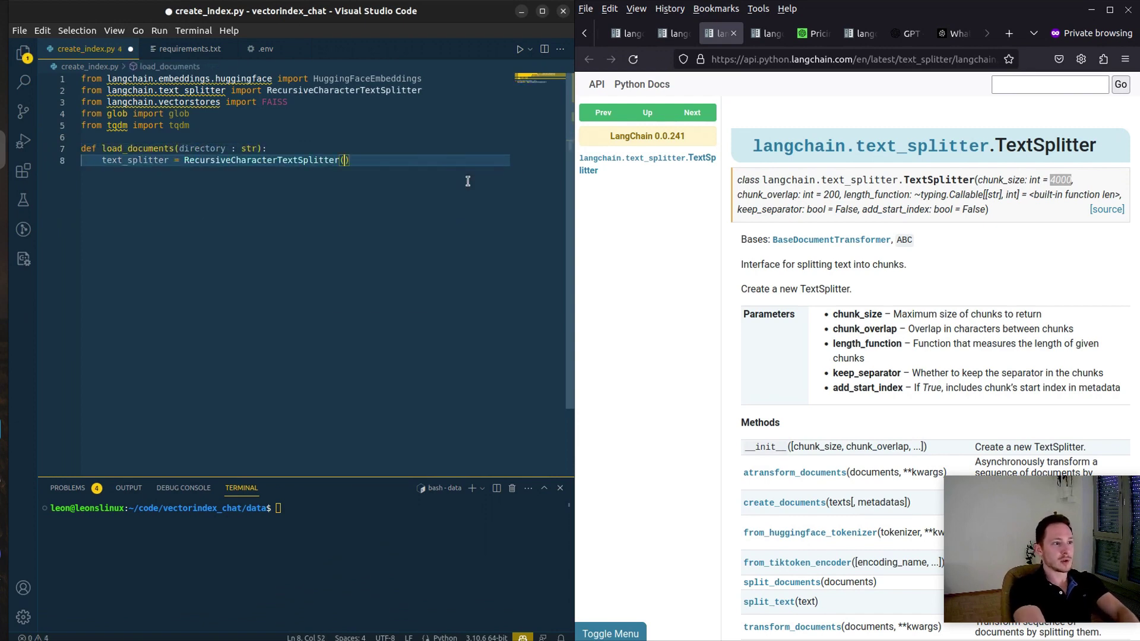
{"action": "type", "text": "chunk_size = 1000"}
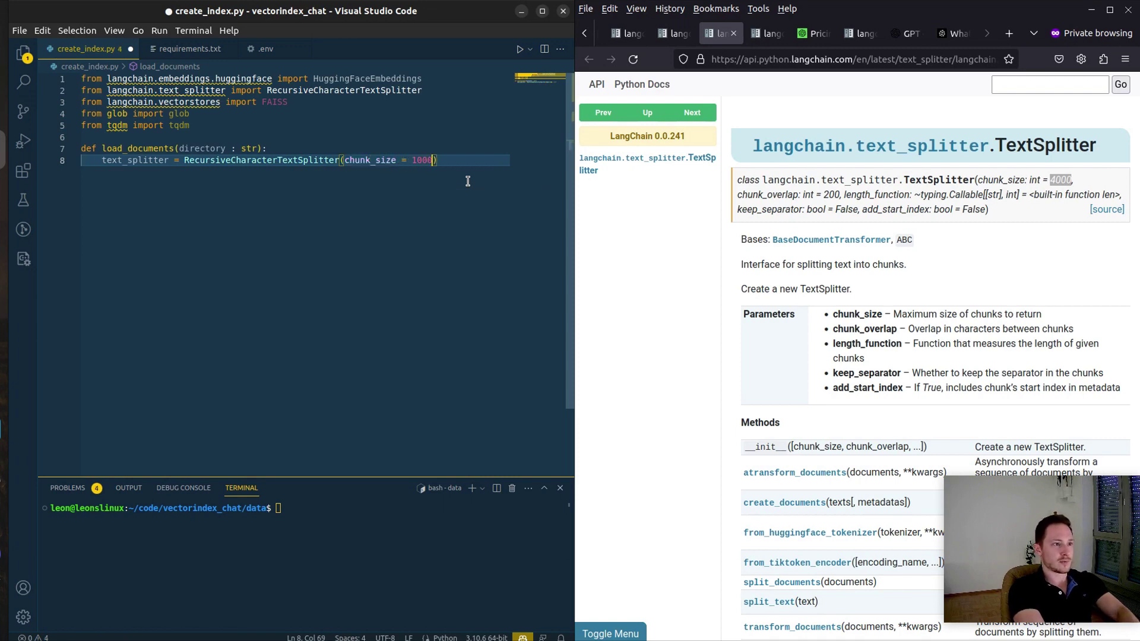
{"action": "type", "text": ", chunk_overlap = 48"}
{"action": "key", "text": "ctrl+s"}
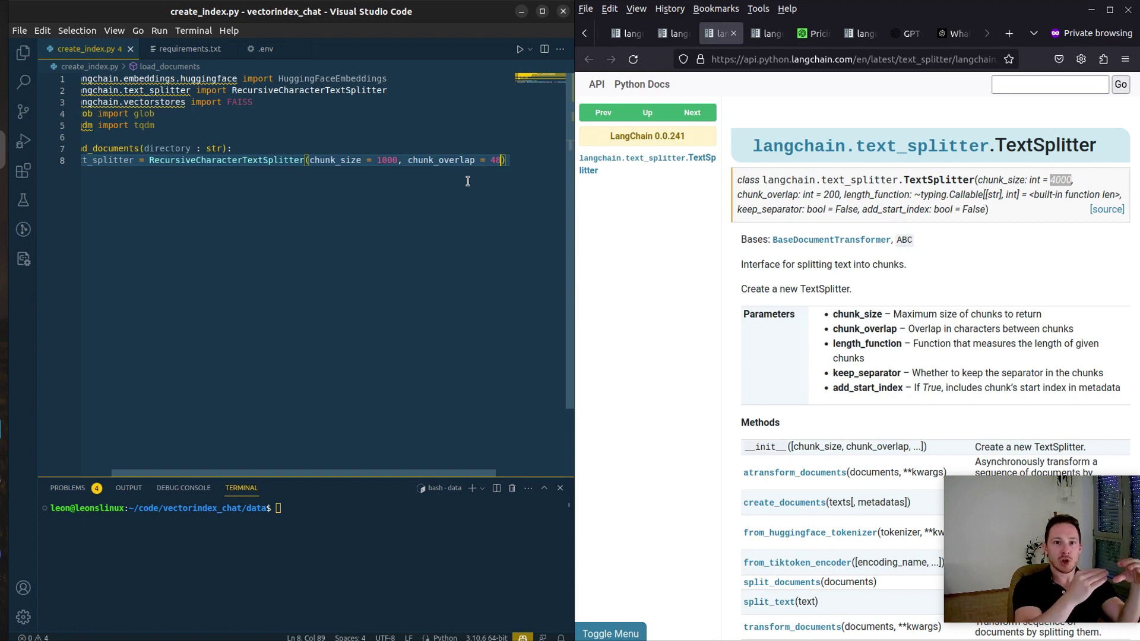
Step: Start the loop over the PDF glob and confirm data/ holds 50 files
{"action": "key", "text": "End"}
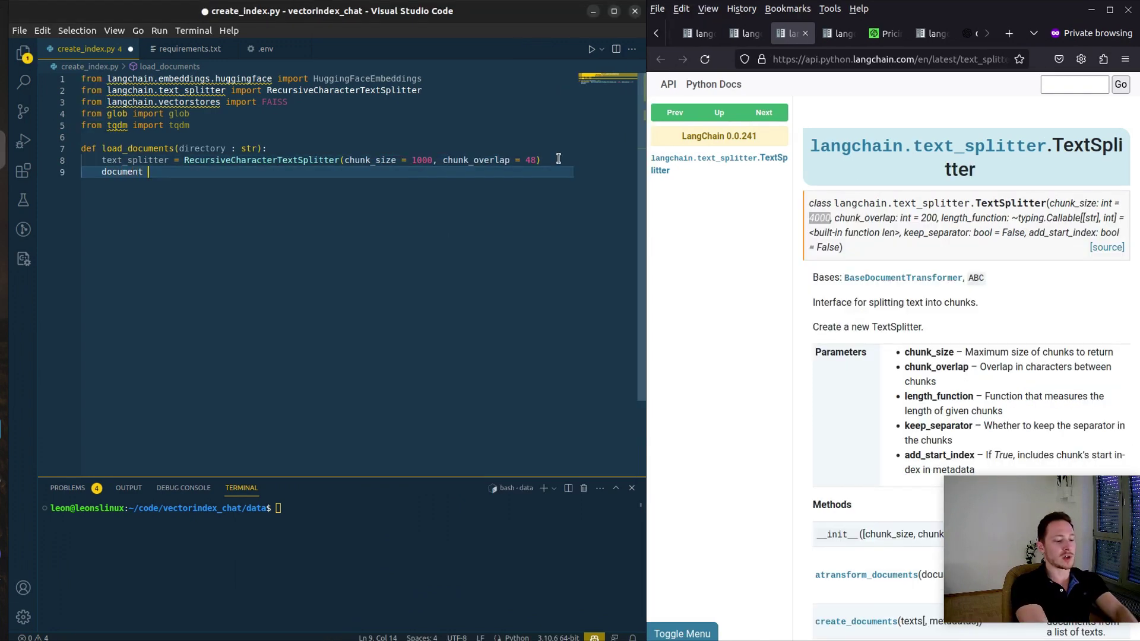
{"action": "type", "text": "= []"}
{"action": "key", "text": "Return"}
{"action": "type", "text": "for item"}
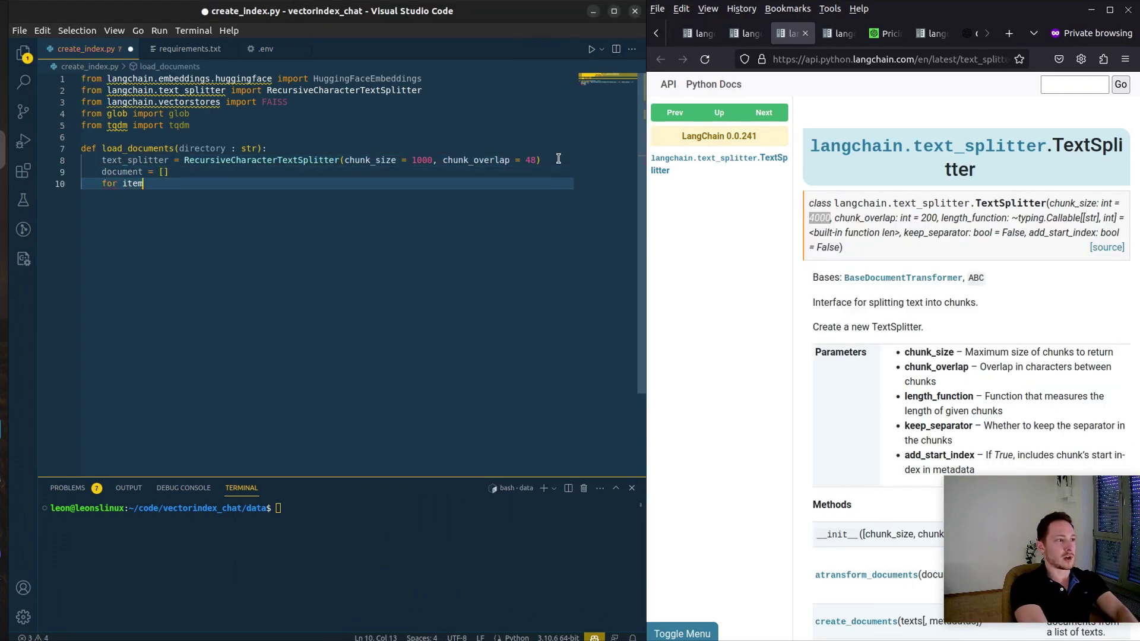
{"action": "type", "text": "_path in gloob"}
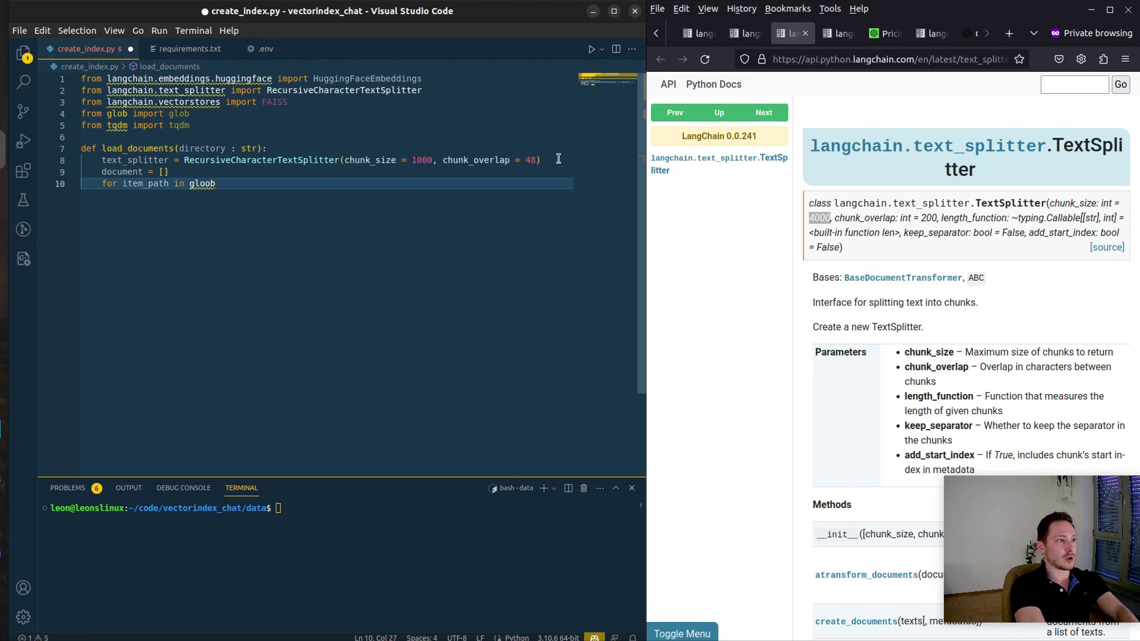
{"action": "key", "text": "BackSpace"}
{"action": "type", "text": "b("}
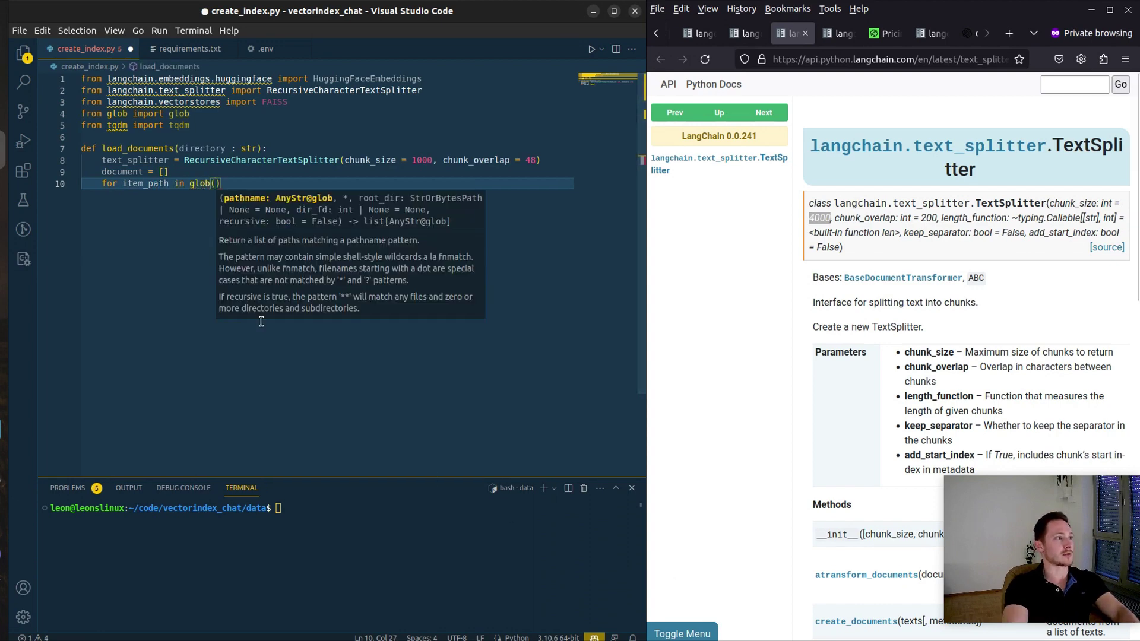
{"action": "key", "text": "ctrl+b"}
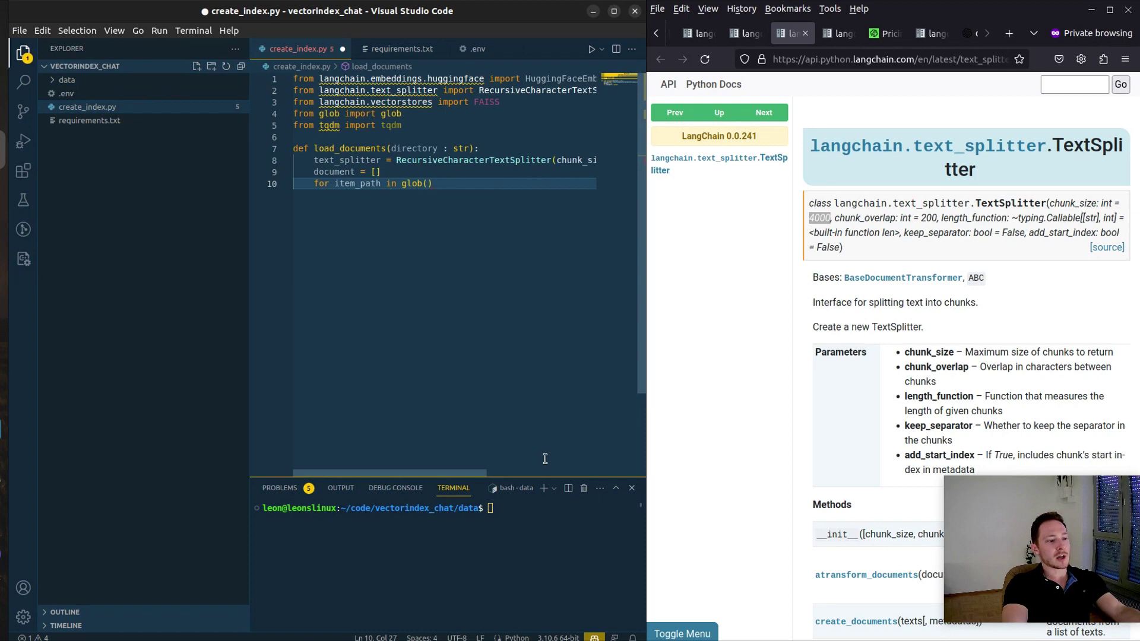
{"action": "left_click", "coordinate": [543, 459]}
{"action": "key", "text": "Up"}
{"action": "key", "text": "Return"}
{"action": "double_click", "coordinate": [269, 518]}
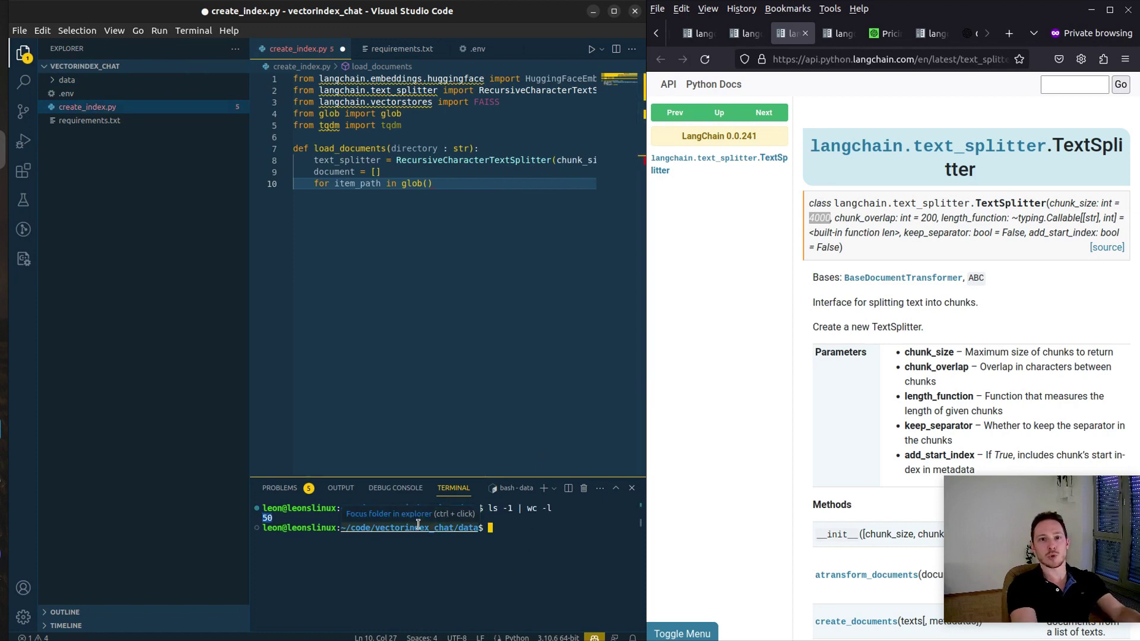
{"action": "key", "text": "ctrl+b"}
{"action": "type", "text": "director"}
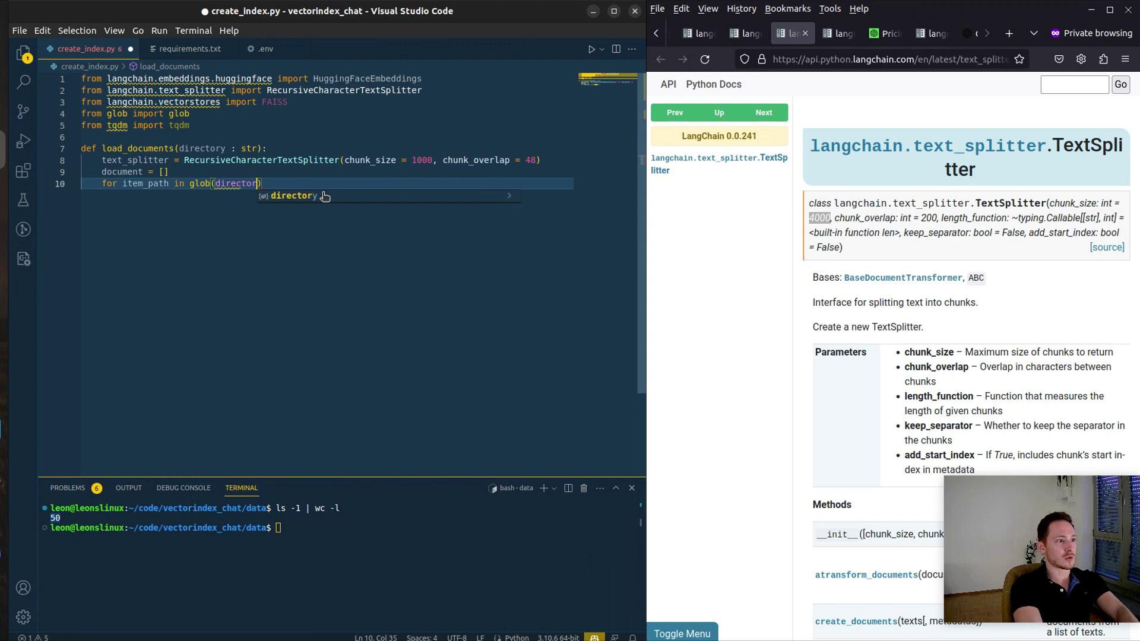
{"action": "type", "text": "y + \"*.pdf"}
Step: Finish the loop, wrap the glob in tqdm, and set up all-MiniLM-L6-v2 embeddings on CUDA
{"action": "double_click", "coordinate": [283, 184]}
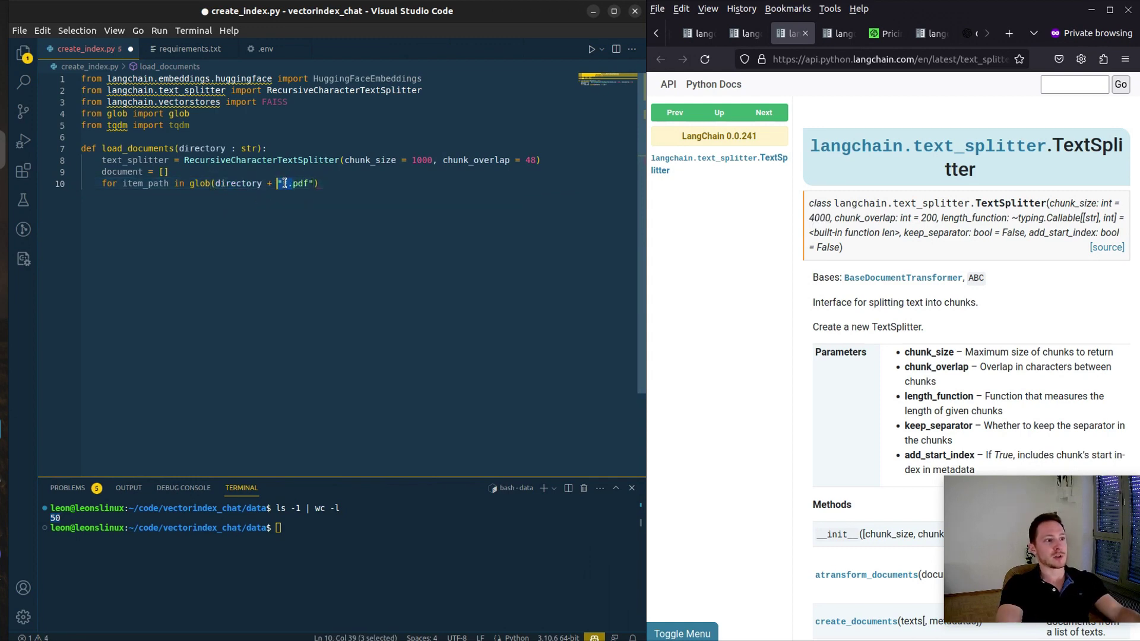
{"action": "left_click", "coordinate": [302, 184]}
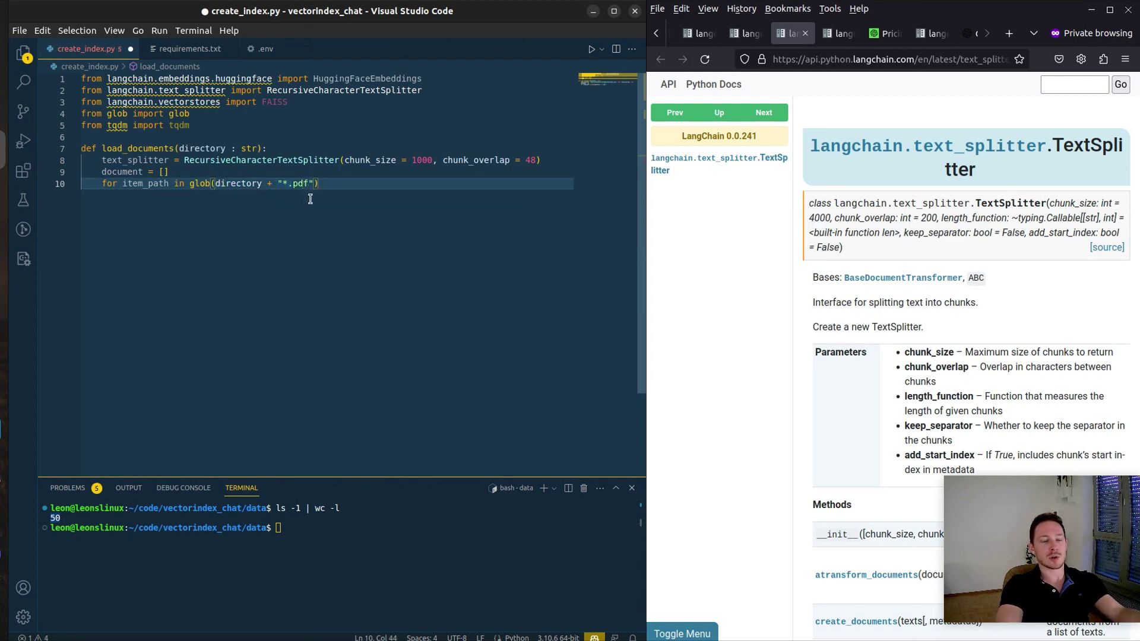
{"action": "left_click", "coordinate": [336, 184]}
{"action": "type", "text": "loader = PyPDFLoader(item"}
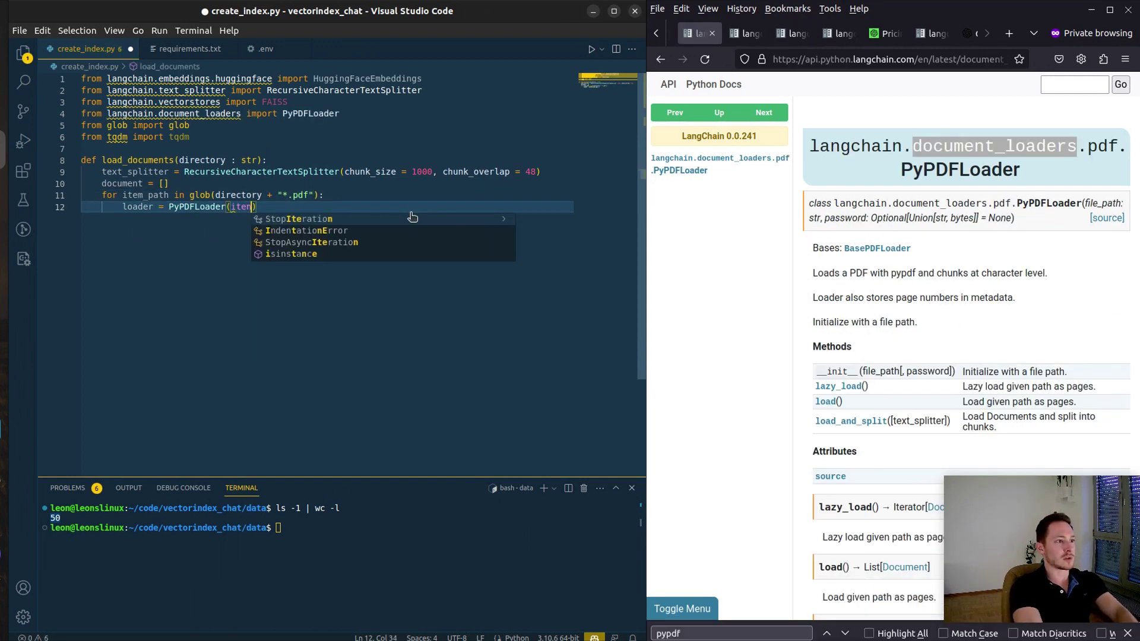
{"action": "type", "text": "_path)"}
{"action": "key", "text": "Return"}
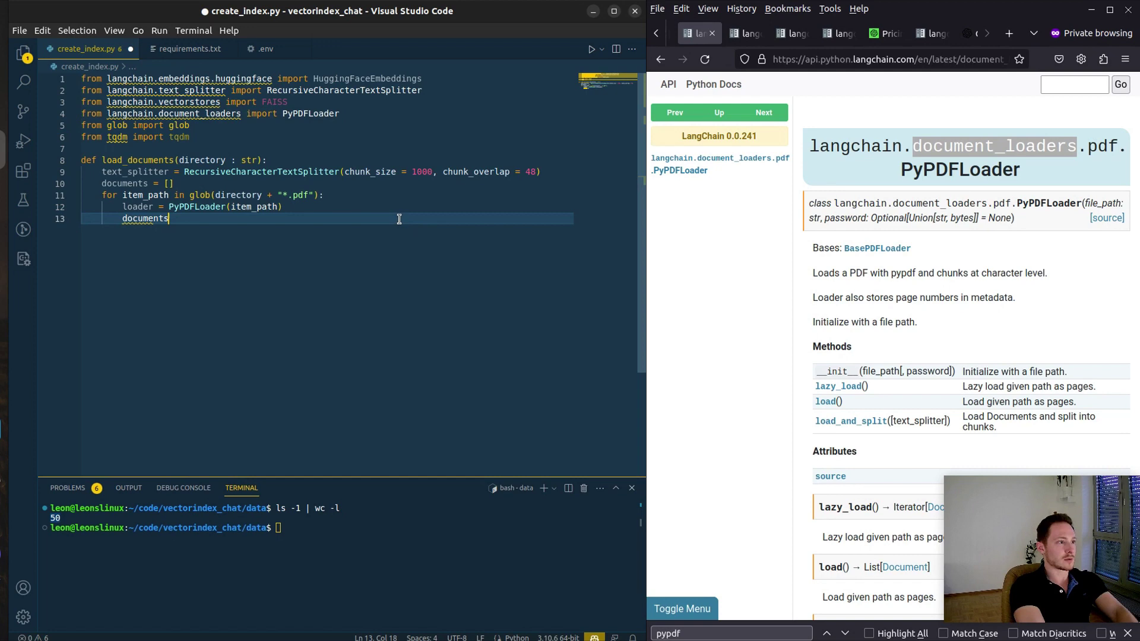
{"action": "type", "text": "documents.extend(loa"}
{"action": "type", "text": "der.load_and"}
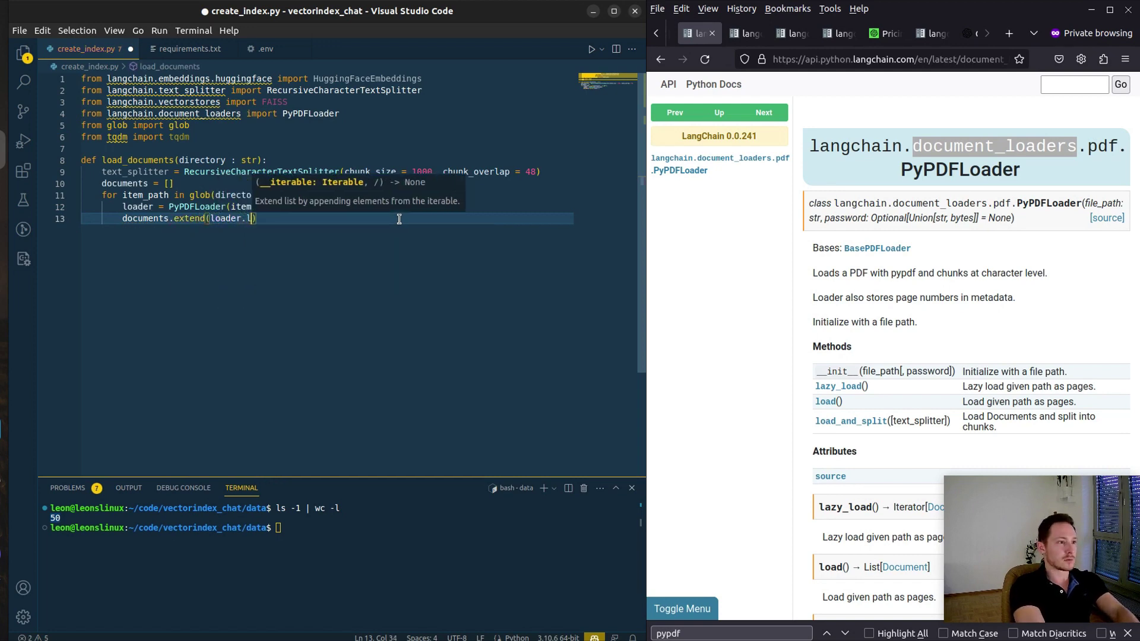
{"action": "type", "text": "_split(tex"}
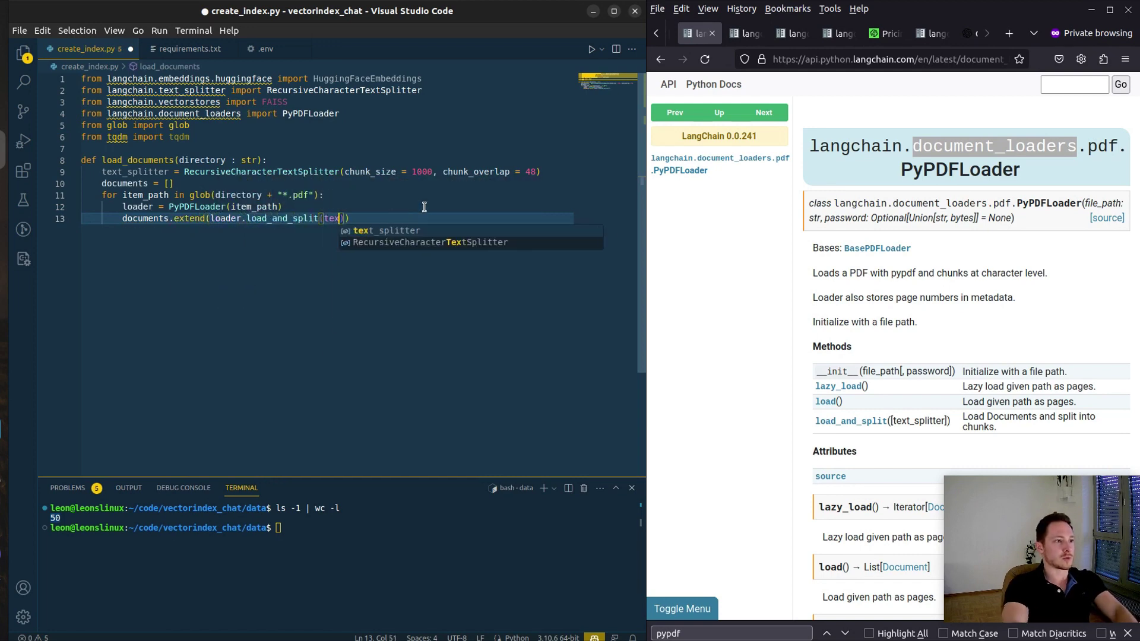
{"action": "type", "text": "t_splitter=text_splitter"}
{"action": "key", "text": "Return"}
{"action": "key", "text": "Return"}
{"action": "type", "text": "return documents"}
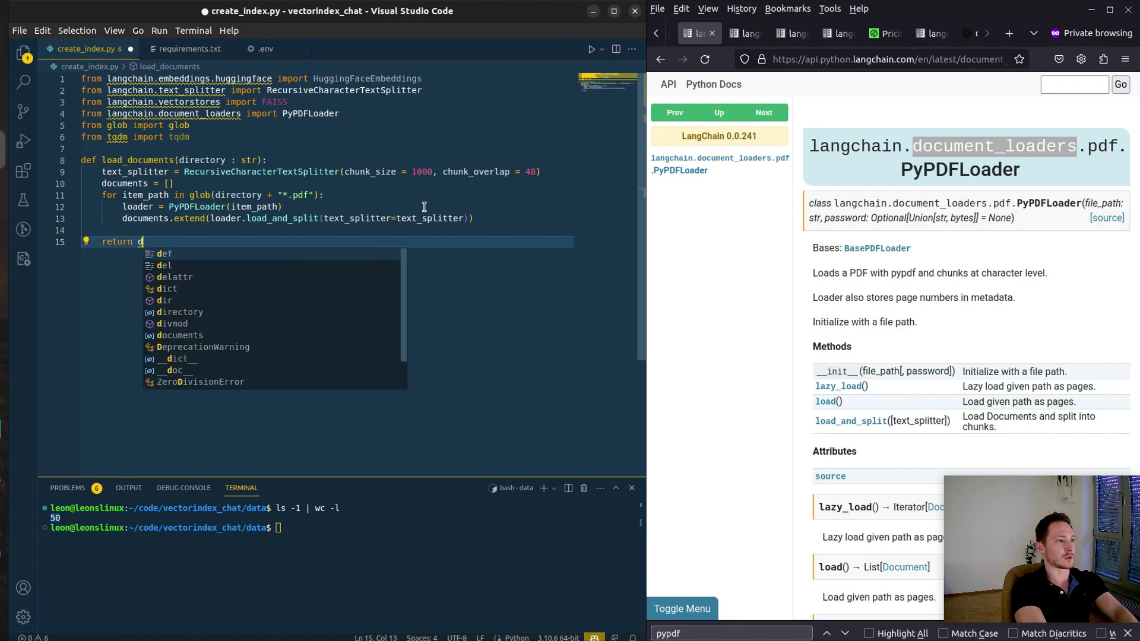
{"action": "left_click", "coordinate": [180, 207]}
{"action": "type", "text": "tqdm"}
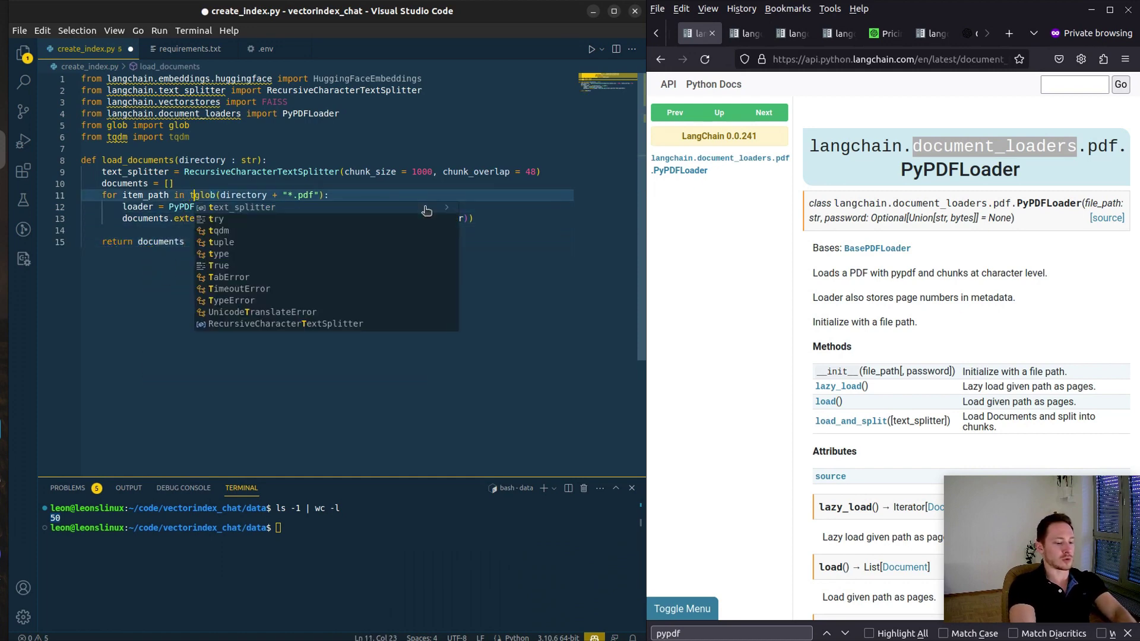
{"action": "type", "text": "("}
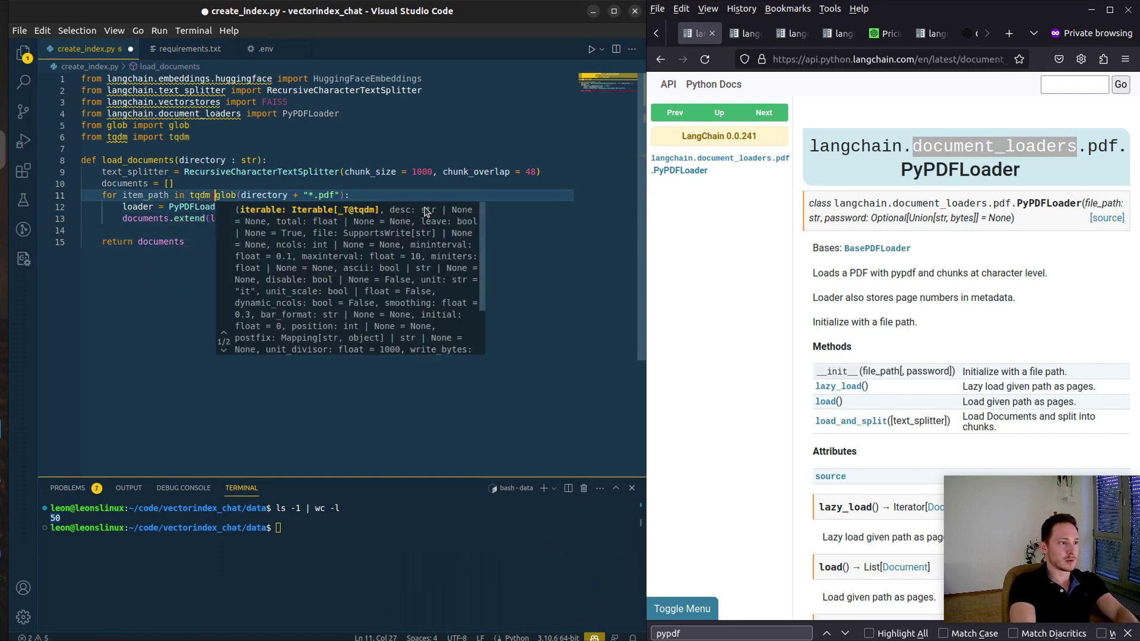
{"action": "key", "text": "End"}
{"action": "key", "text": "Left"}
{"action": "type", "text": ")"}
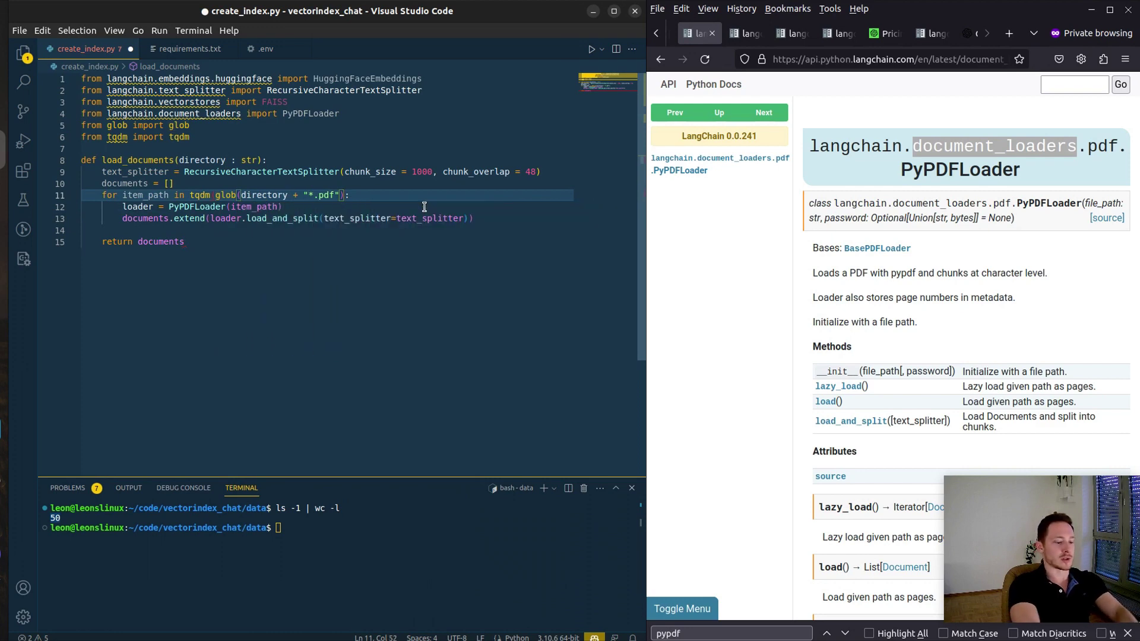
{"action": "type", "text": ")"}
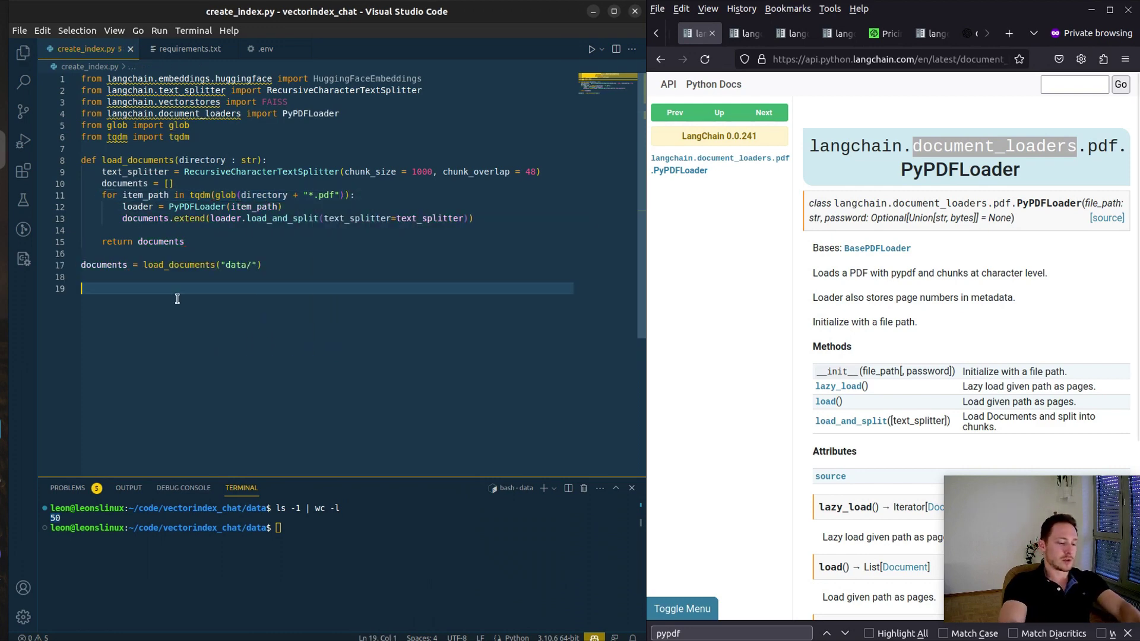
{"action": "type", "text": "embedding_function = HuggingFaceEmbeddings"}
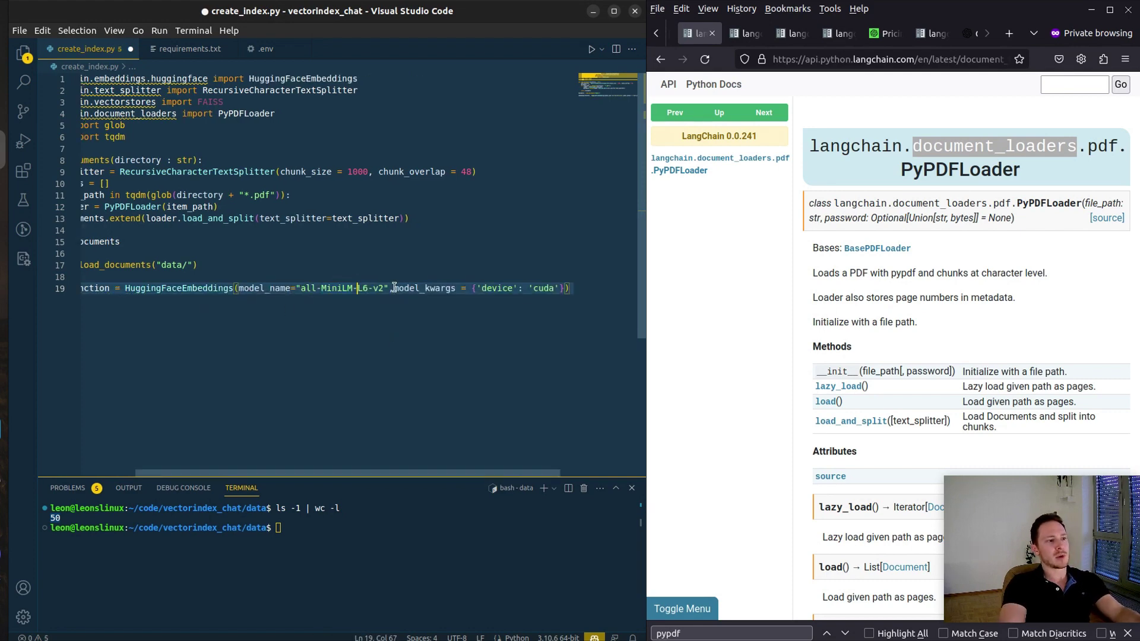
{"action": "double_click", "coordinate": [424, 287]}
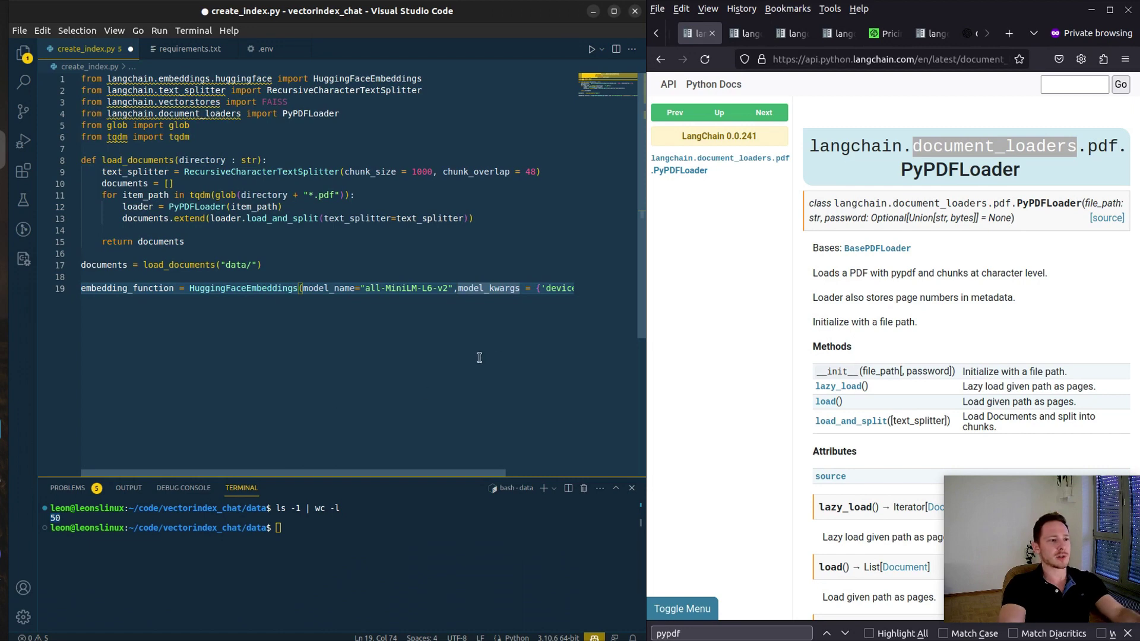
{"action": "double_click", "coordinate": [530, 288]}
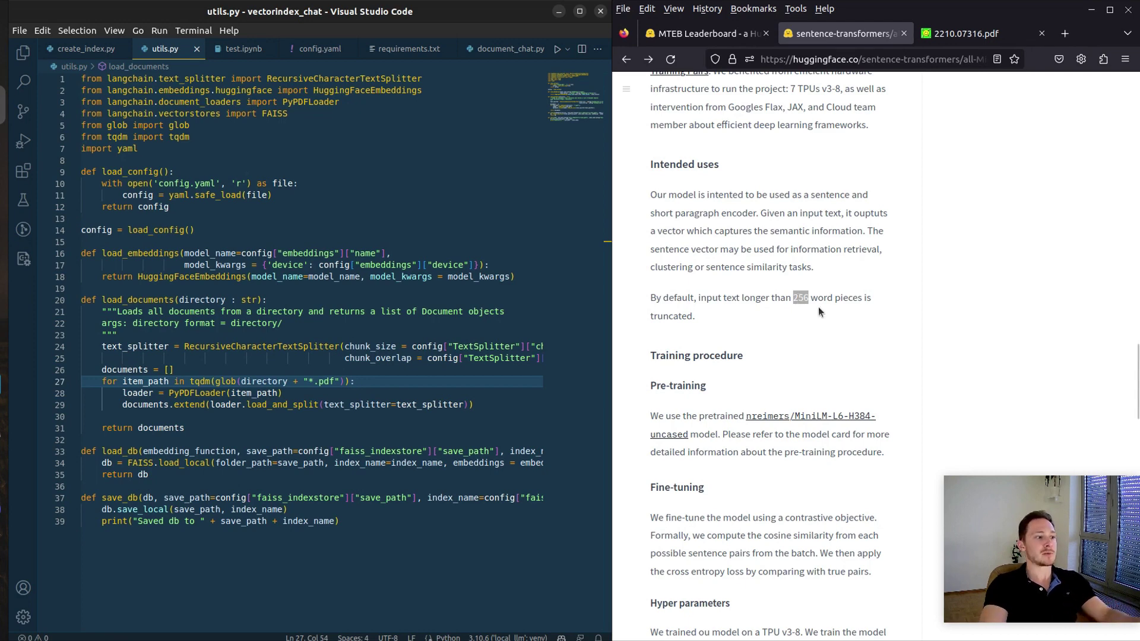
Step: Compare the RecursiveCharacterTextSplitter chunk_size with the 256 value in config.yaml
{"action": "double_click", "coordinate": [262, 346]}
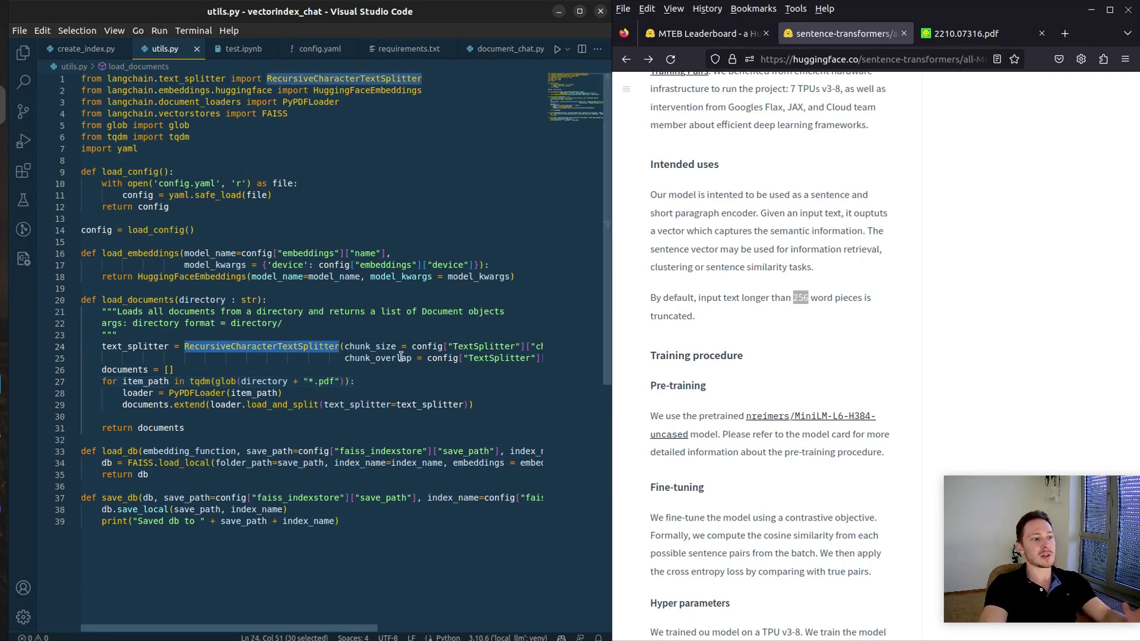
{"action": "double_click", "coordinate": [378, 347]}
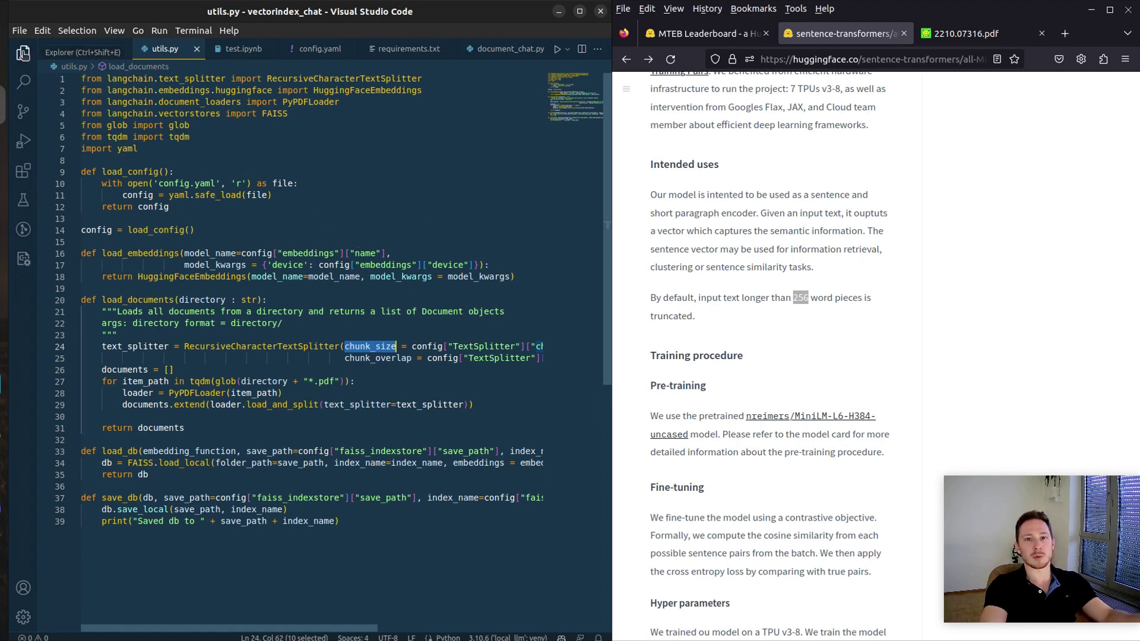
{"action": "left_click", "coordinate": [23, 52]}
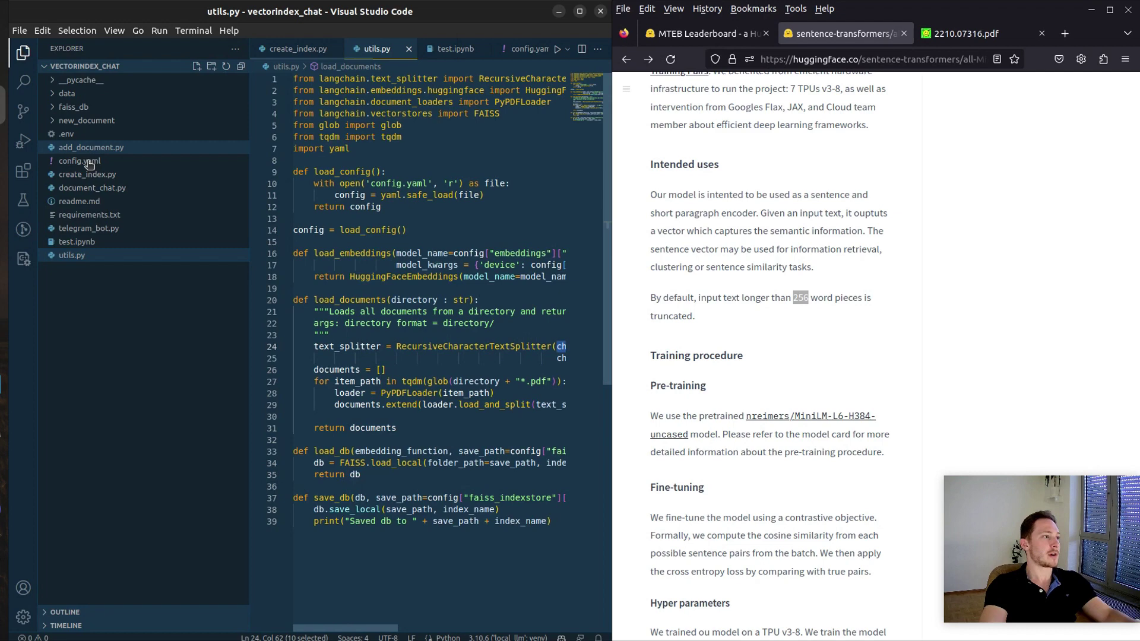
{"action": "left_click", "coordinate": [79, 161]}
{"action": "double_click", "coordinate": [269, 183]}
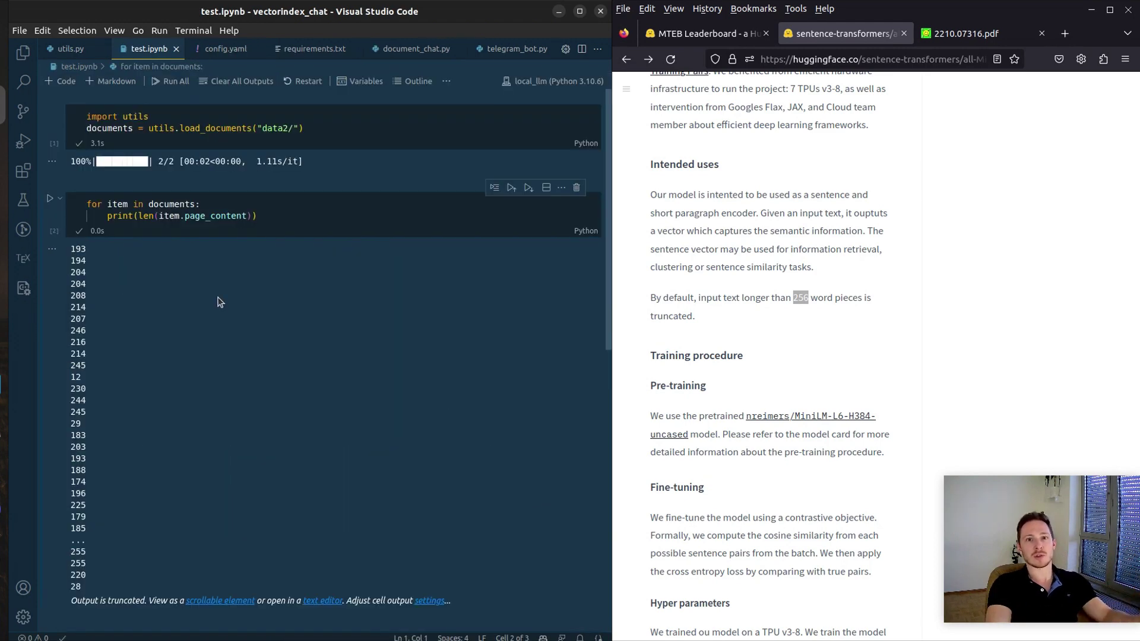
{"action": "double_click", "coordinate": [203, 251]}
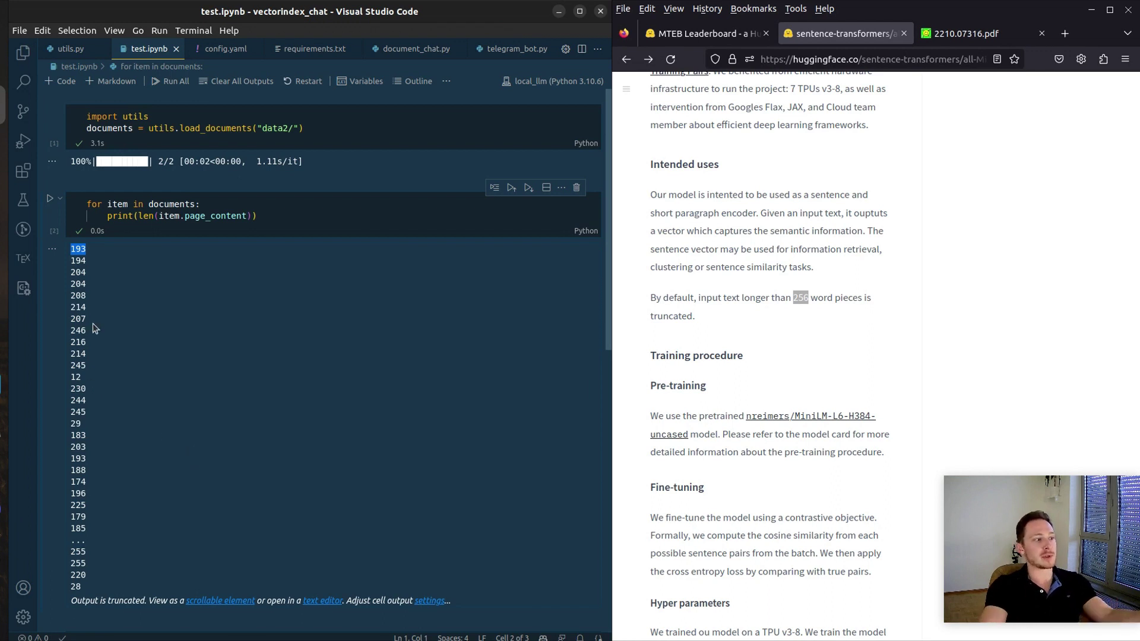
{"action": "double_click", "coordinate": [76, 377]}
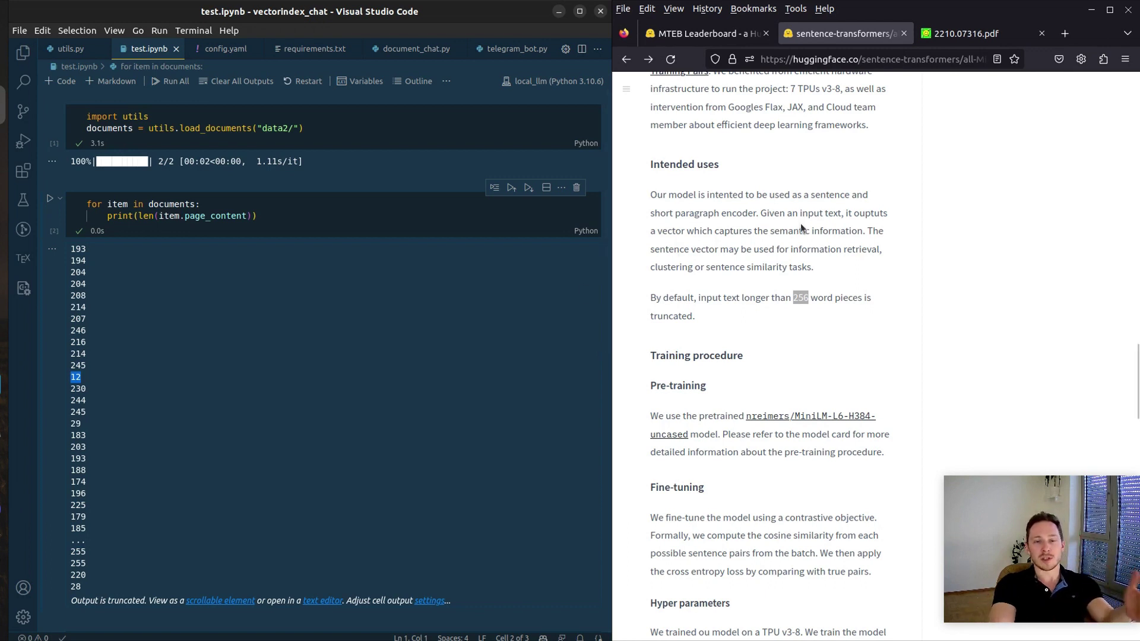
Step: Check the MTEB leaderboard and paper, noting text-embedding-ada-002's 8191 sequence length
{"action": "key", "text": "ctrl+Page_Up"}
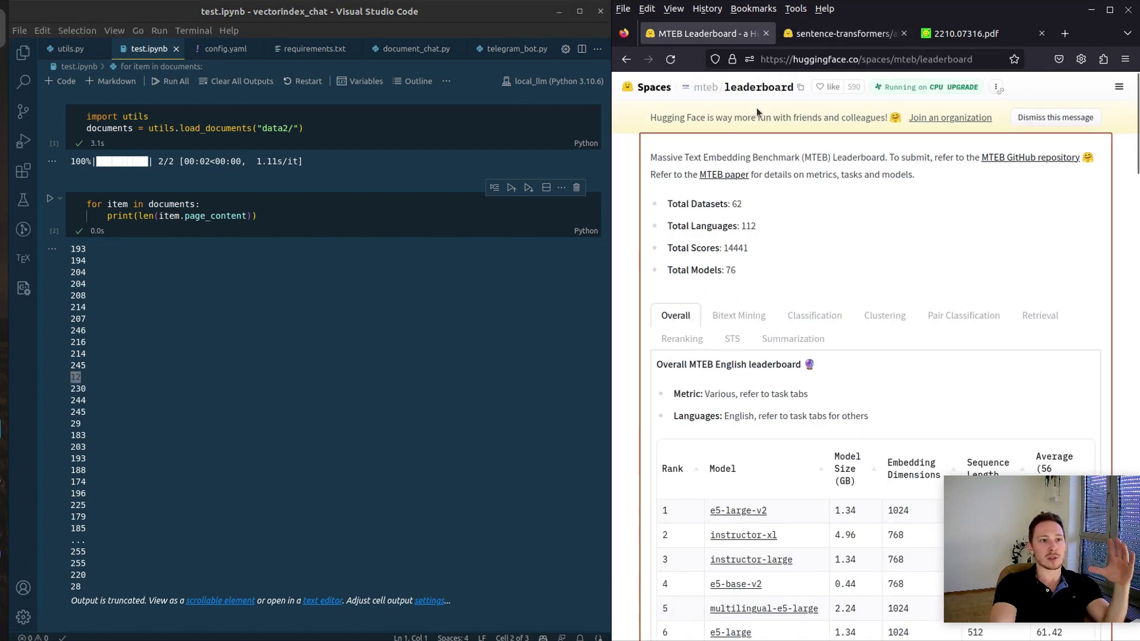
{"action": "scroll", "coordinate": [739, 268], "scroll_direction": "down", "scroll_amount": 10}
{"action": "scroll", "coordinate": [802, 295], "scroll_direction": "down", "scroll_amount": 2}
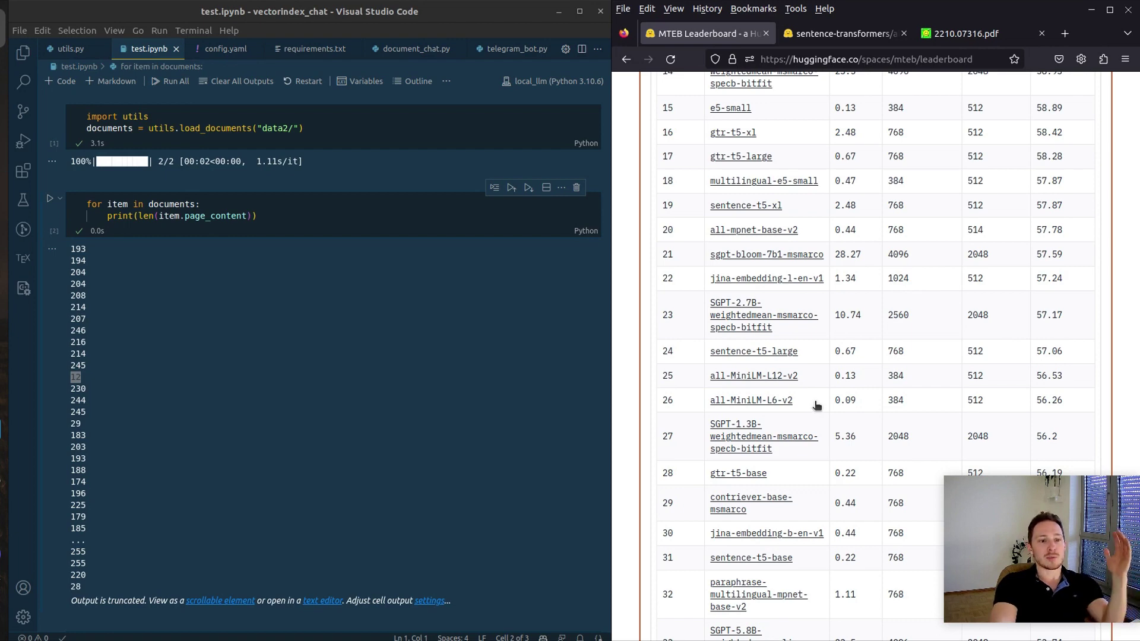
{"action": "left_click", "coordinate": [967, 34]}
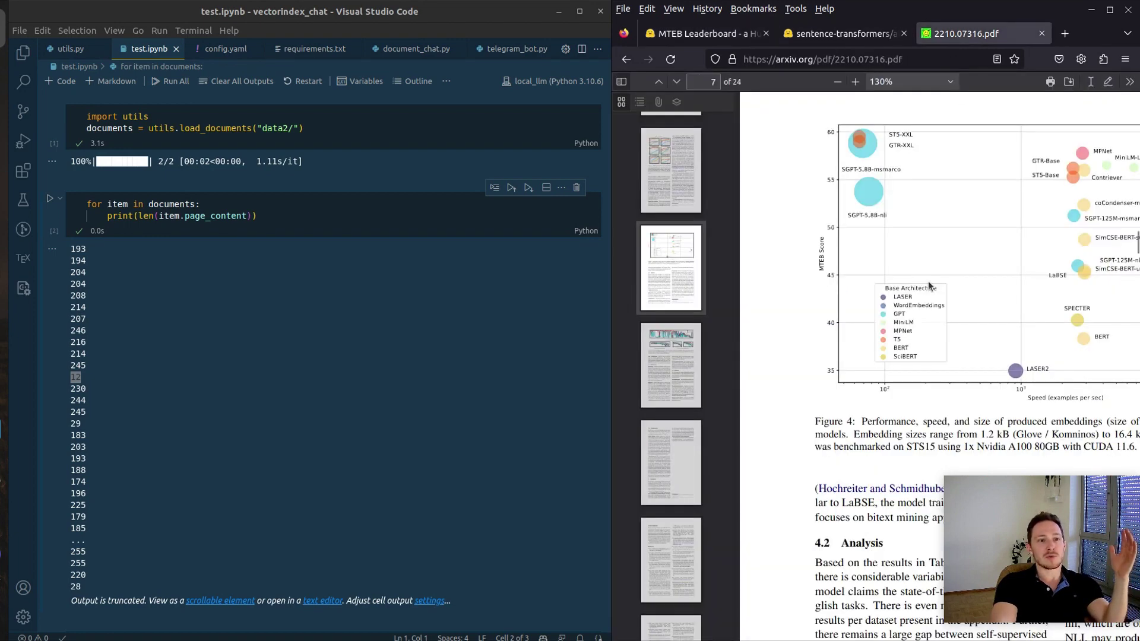
{"action": "scroll", "coordinate": [931, 288], "scroll_direction": "right", "scroll_amount": 4}
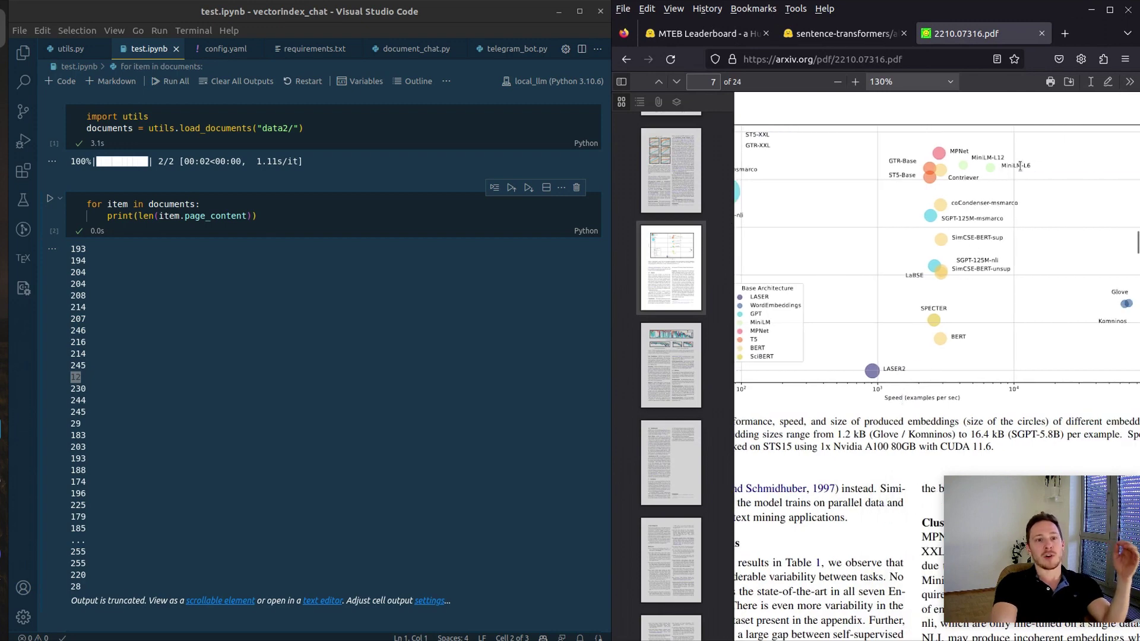
{"action": "key", "text": "ctrl+Tab"}
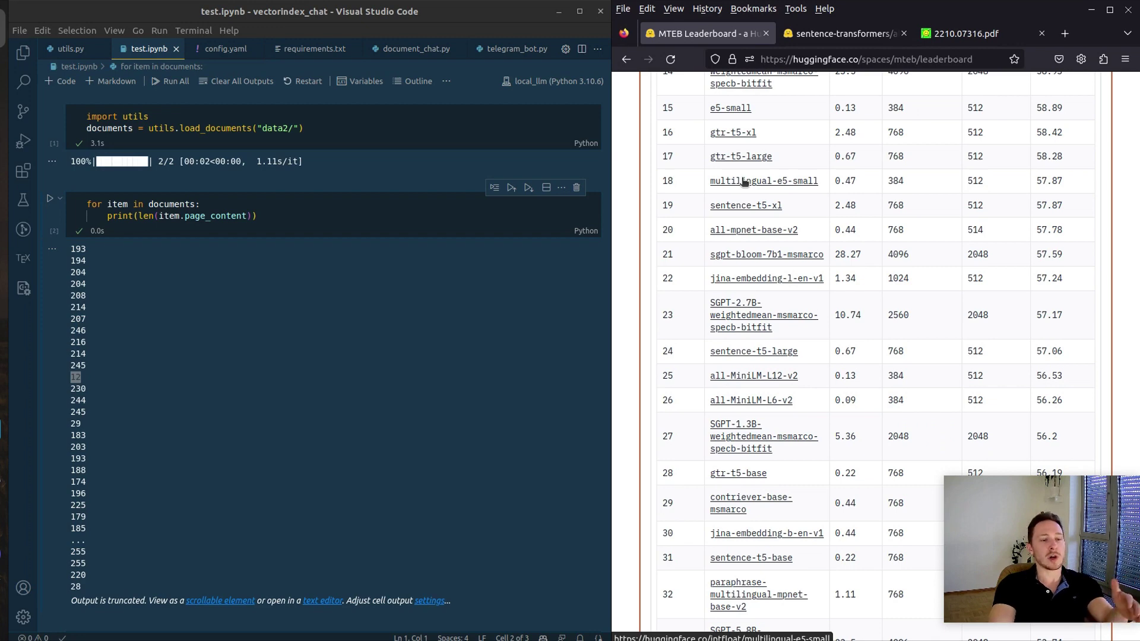
{"action": "scroll", "coordinate": [745, 182], "scroll_direction": "up", "scroll_amount": 5}
{"action": "scroll", "coordinate": [745, 182], "scroll_direction": "up", "scroll_amount": 5}
{"action": "scroll", "coordinate": [763, 234], "scroll_direction": "up", "scroll_amount": 1}
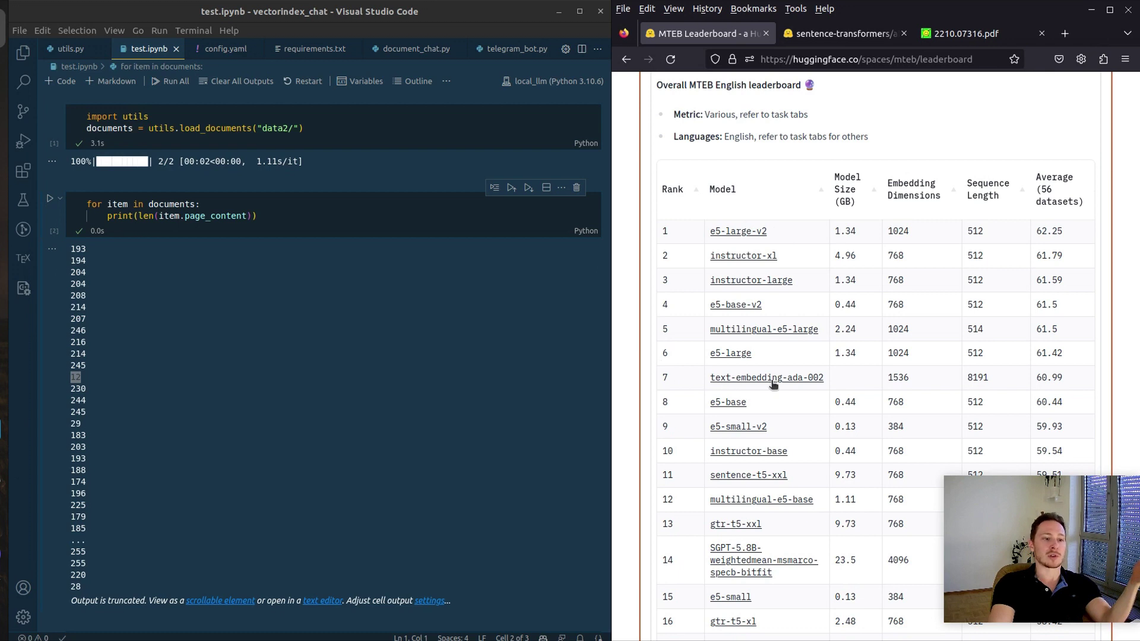
{"action": "left_click", "coordinate": [990, 379]}
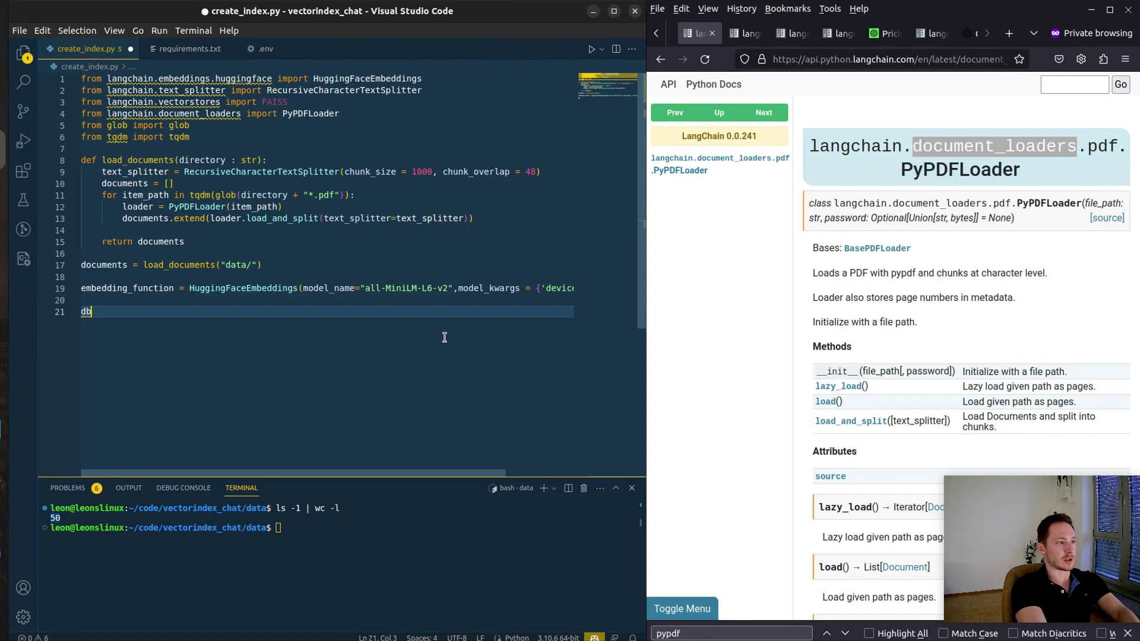
{"action": "type", "text": " = FAISS"}
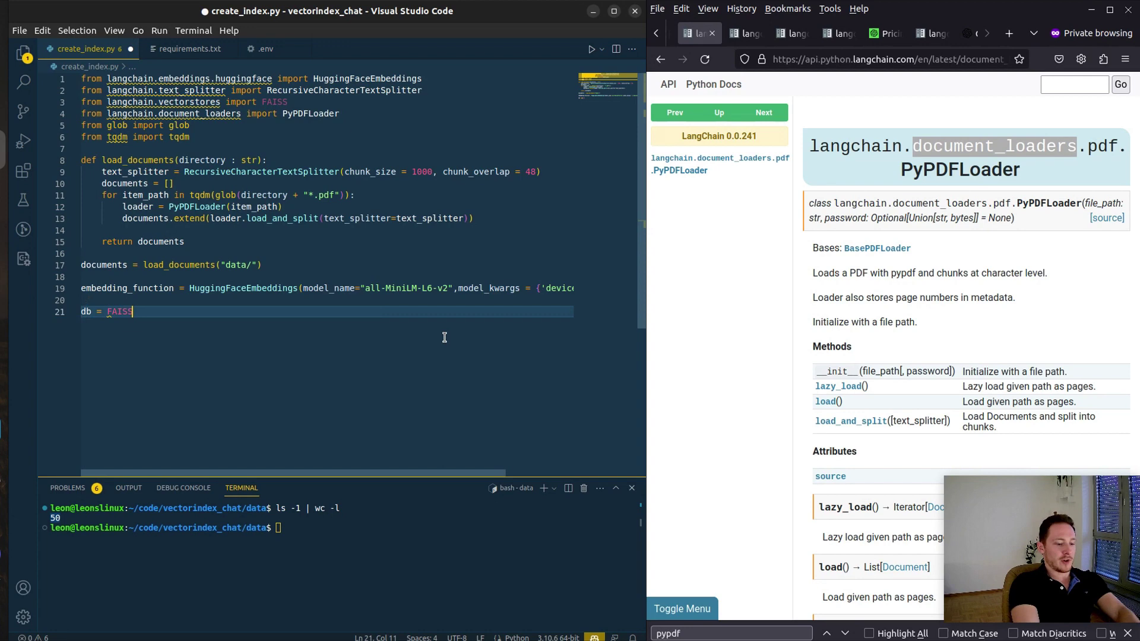
{"action": "type", "text": ".from_documents"}
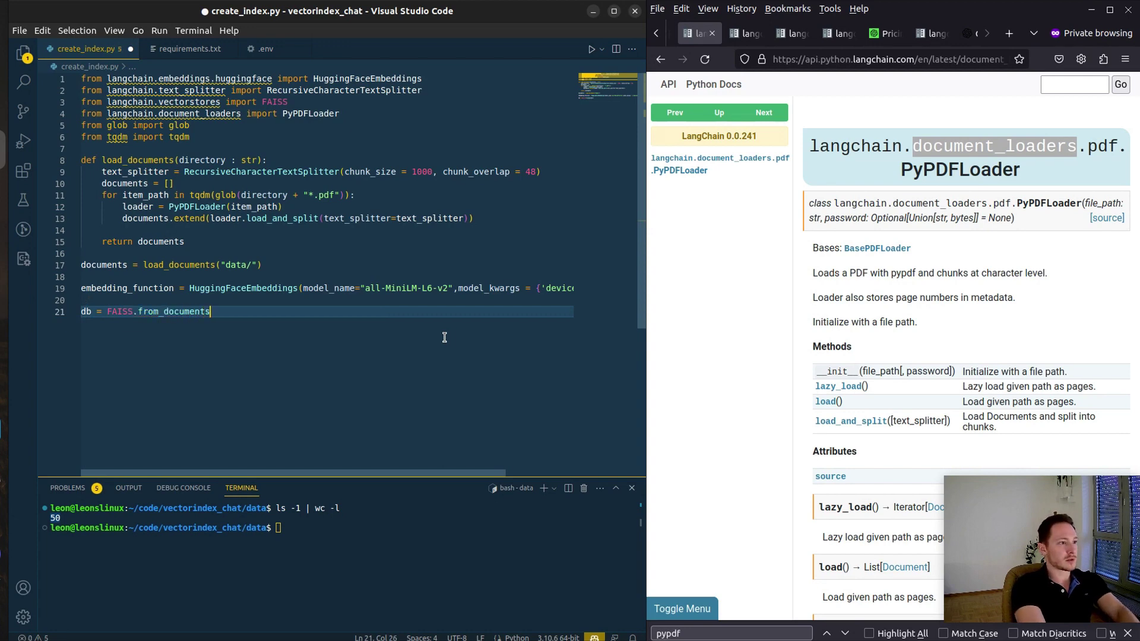
{"action": "type", "text": "(docuem"}
Step: Complete the FAISS call with the documents and embedding_function arguments
{"action": "key", "text": "Tab"}
{"action": "type", "text": ", emb"}
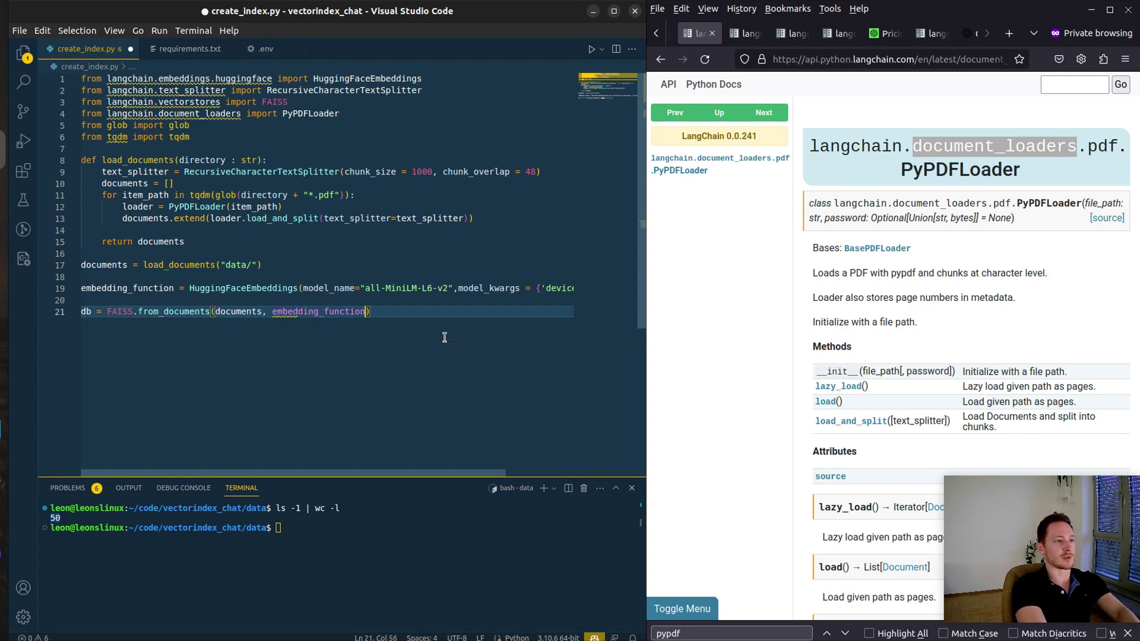
{"action": "key", "text": "Tab"}
{"action": "key", "text": "End"}
{"action": "key", "text": "Return"}
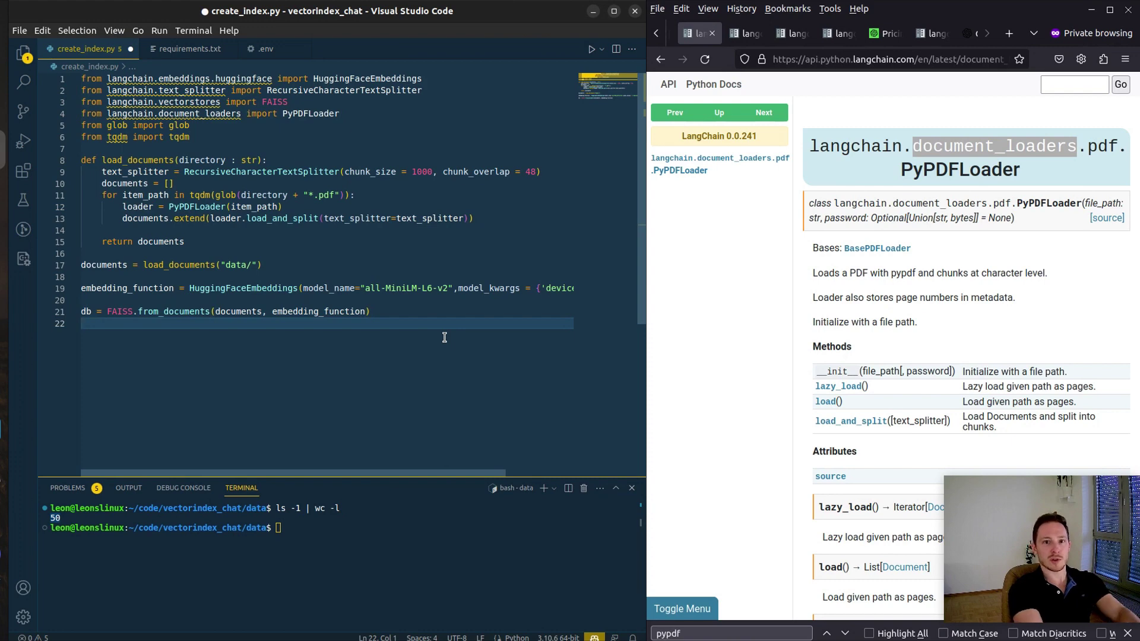
{"action": "type", "text": "db.save"}
{"action": "type", "text": "_local(\"faiss"}
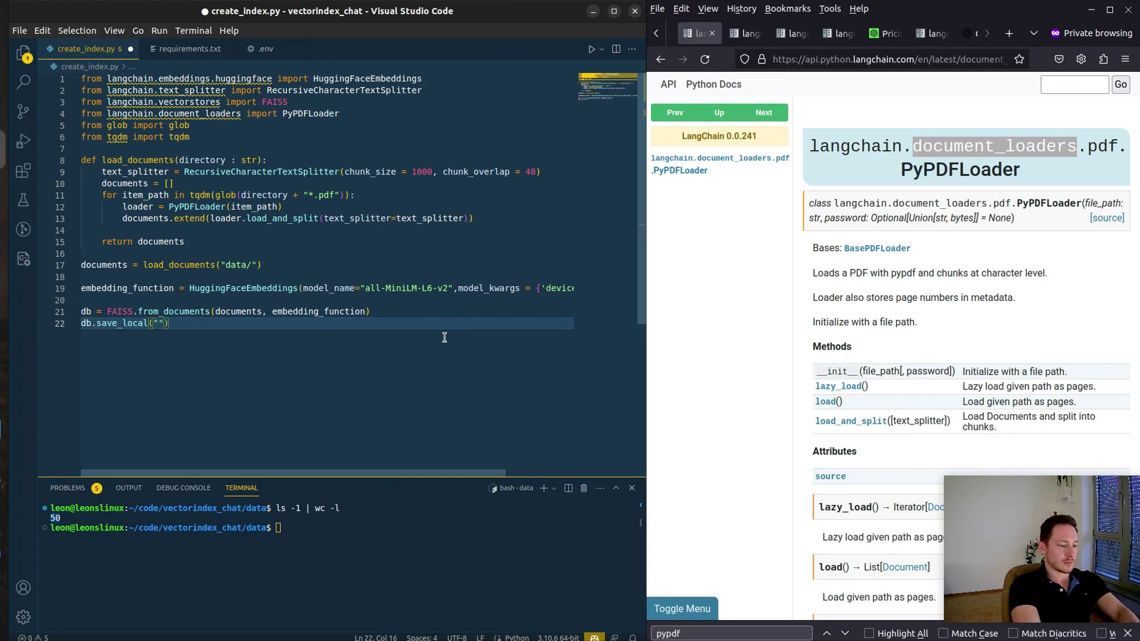
{"action": "type", "text": "_db/\", \""}
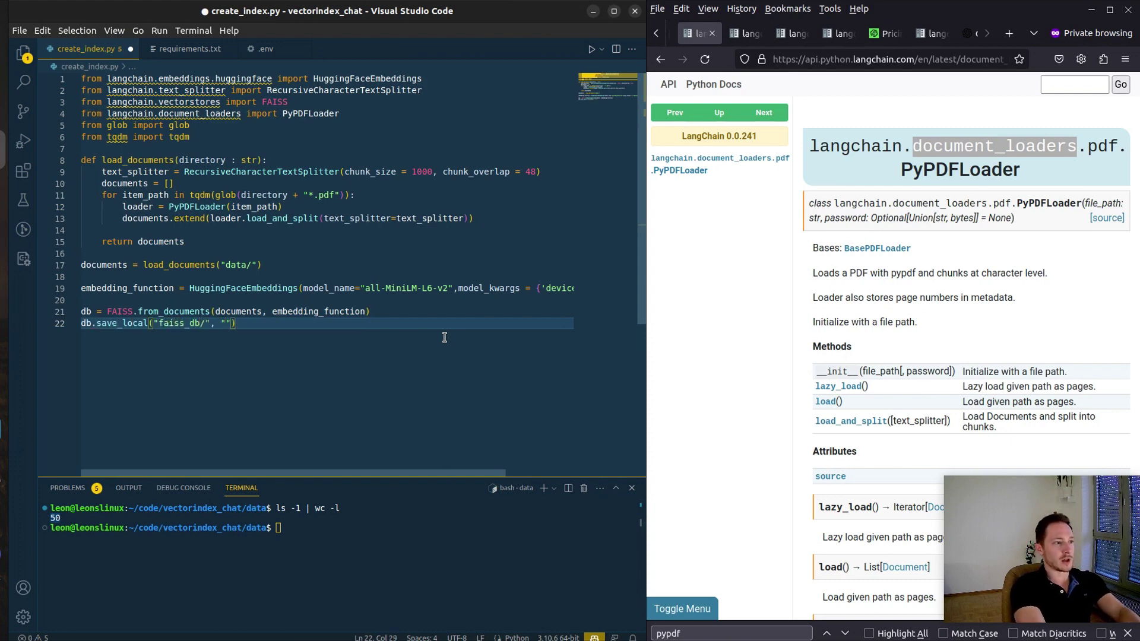
{"action": "type", "text": "books"}
Step: Save the index as 'books' in faiss_db/ and print a 'Hermetic principles' similarity search
{"action": "key", "text": "ctrl+shift+Left"}
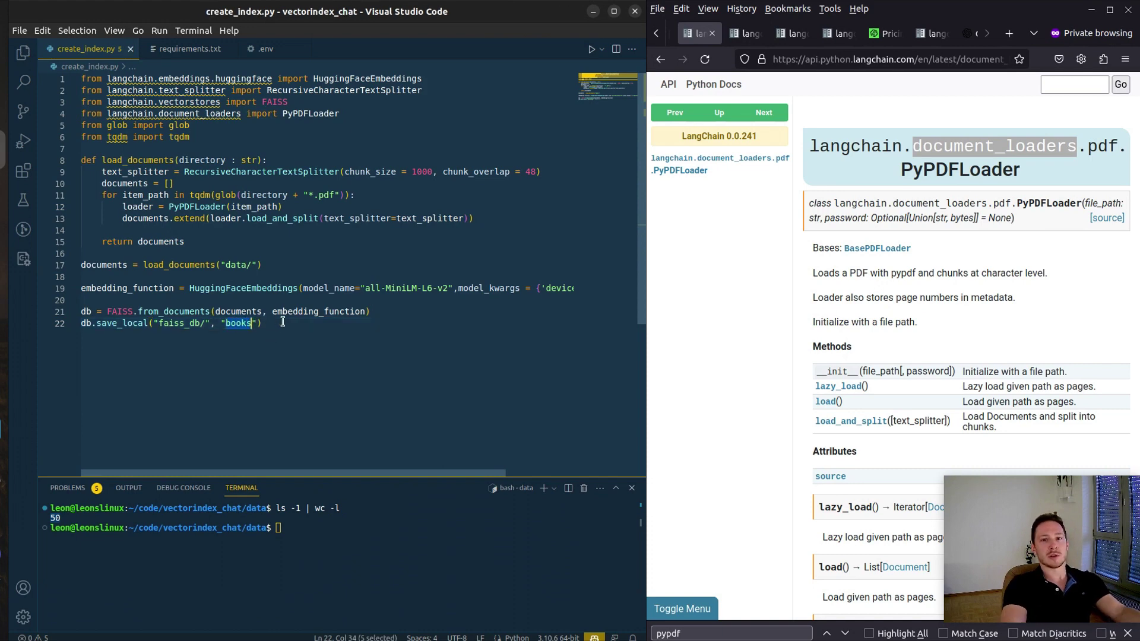
{"action": "double_click", "coordinate": [188, 323]}
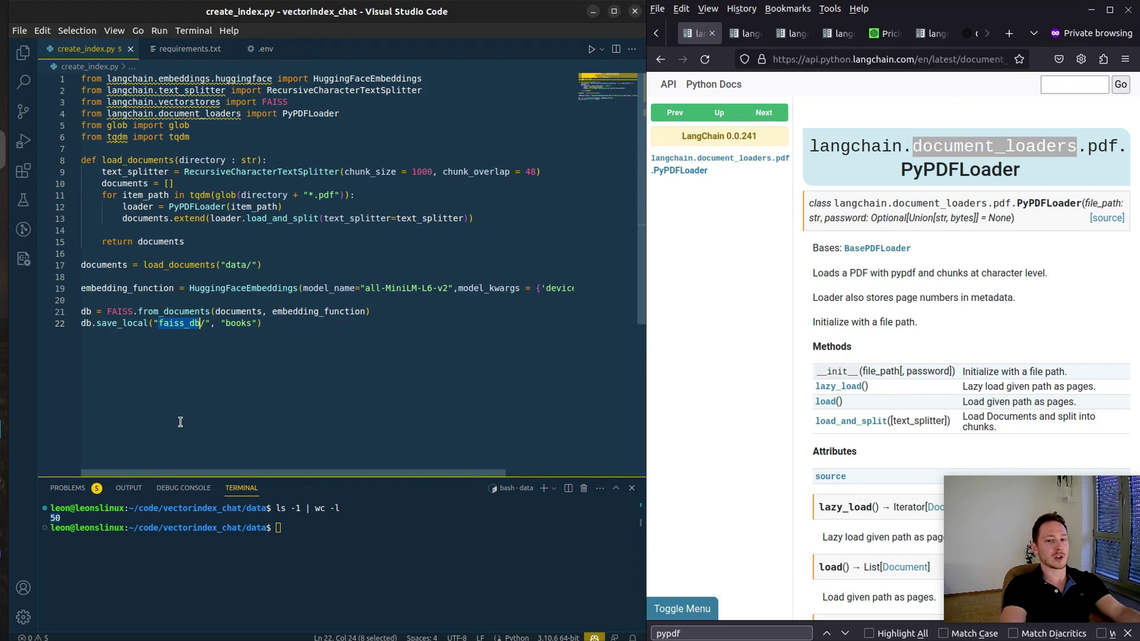
{"action": "double_click", "coordinate": [237, 323]}
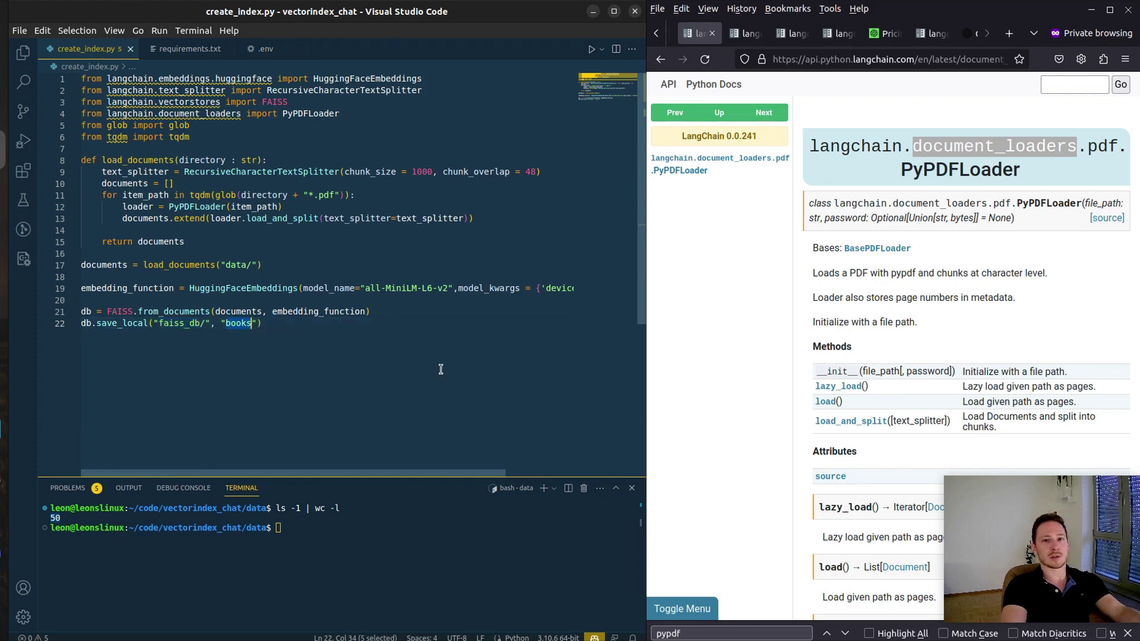
{"action": "key", "text": "End"}
{"action": "key", "text": "Return"}
{"action": "key", "text": "Return"}
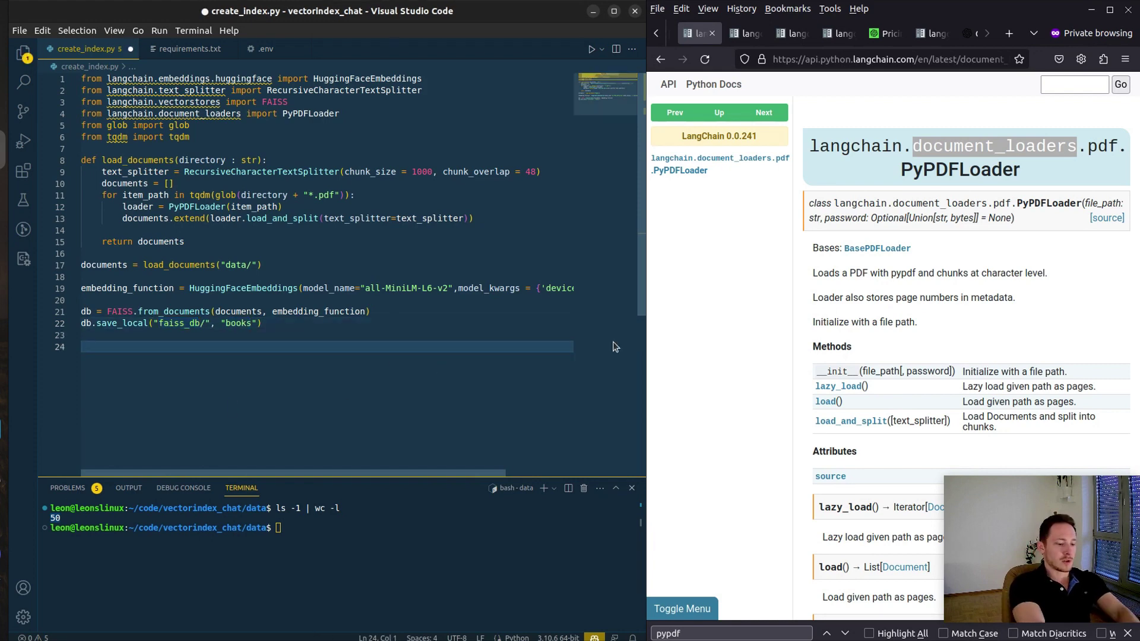
{"action": "type", "text": "print("}
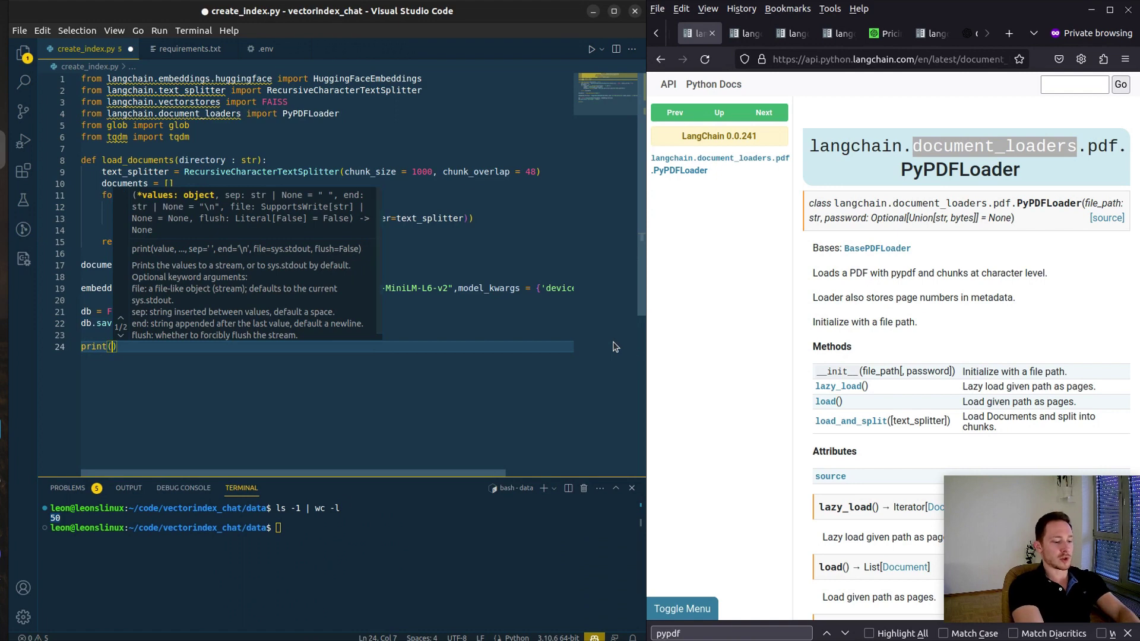
{"action": "type", "text": "db"}
{"action": "type", "text": ".similarity_search/"}
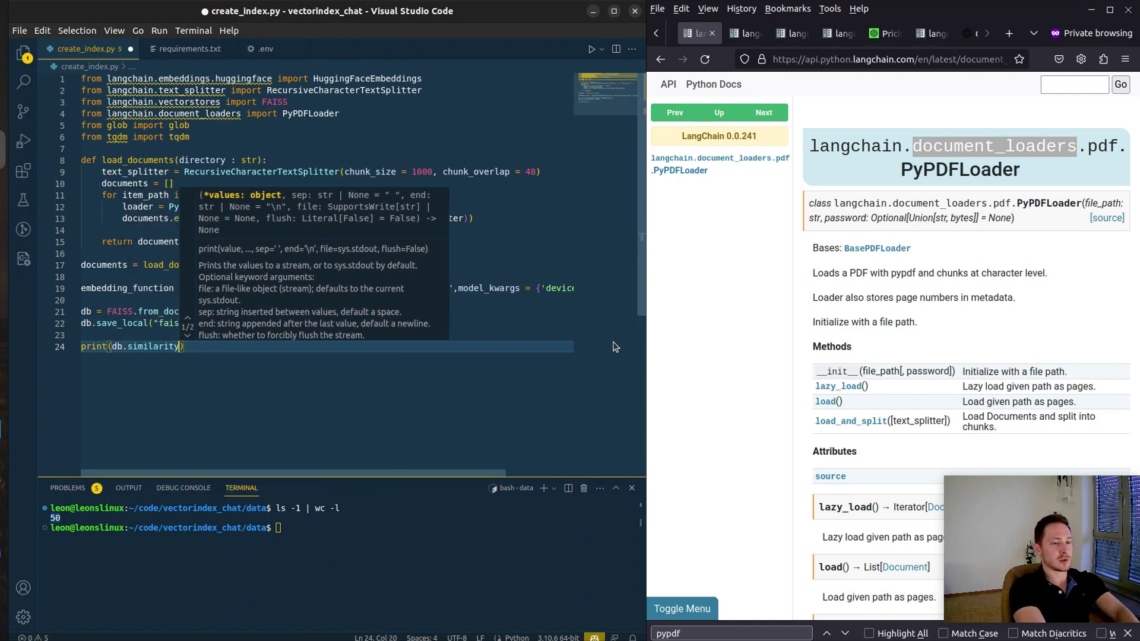
{"action": "key", "text": "BackSpace"}
{"action": "type", "text": "(\"Hermetic principles"}
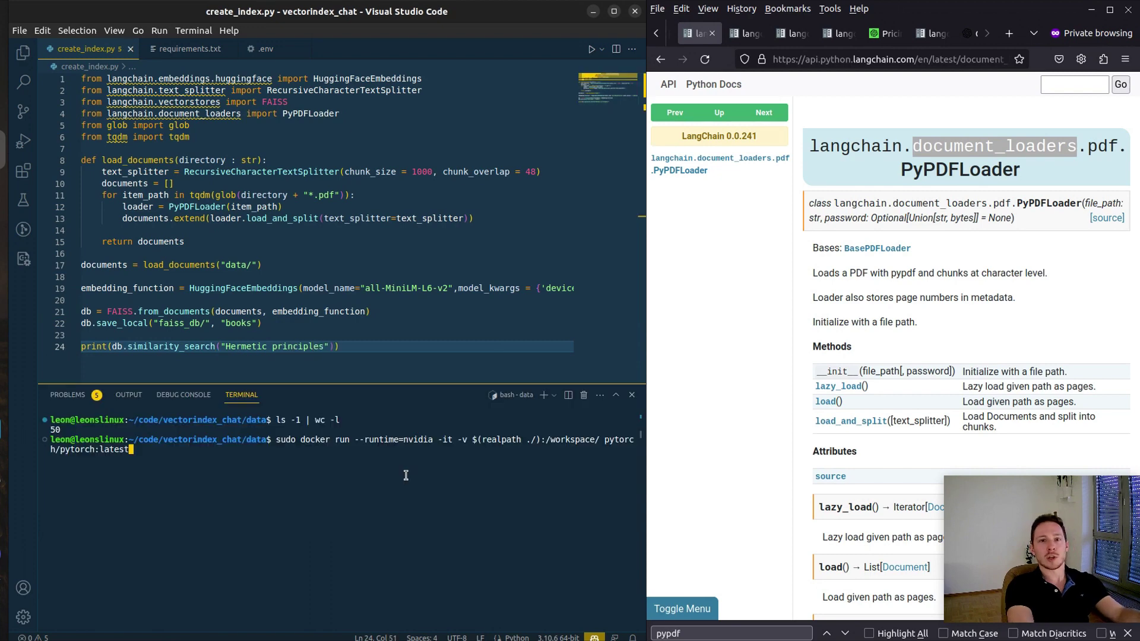
Step: Run the nvidia-runtime PyTorch container, install requirements.txt, and start create_index.py
{"action": "double_click", "coordinate": [415, 439]}
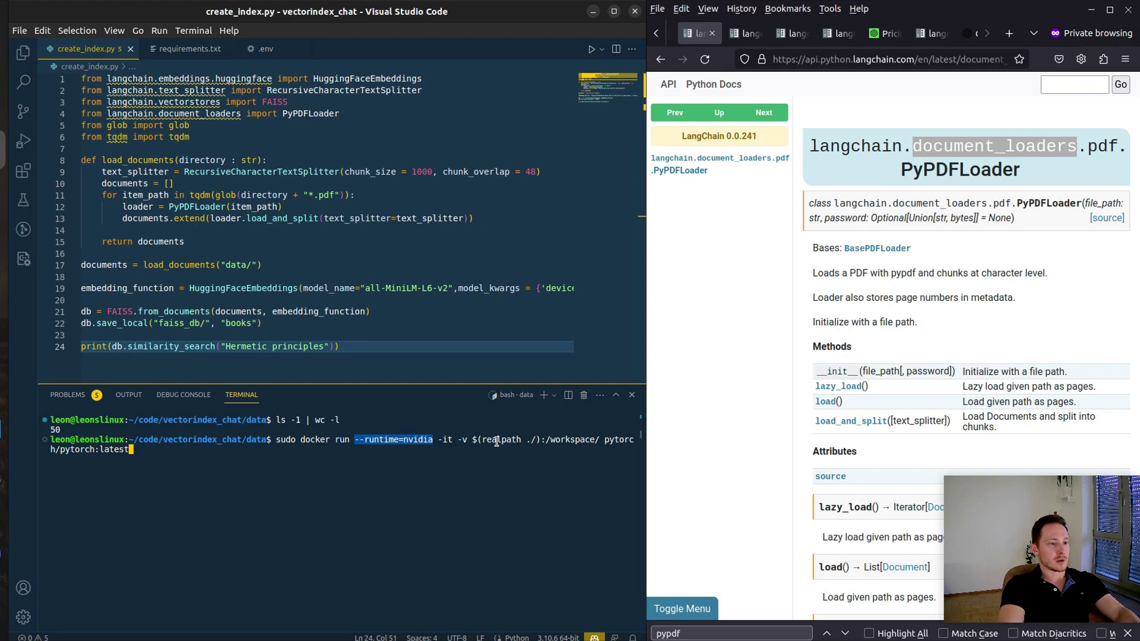
{"action": "key", "text": "ctrl+b"}
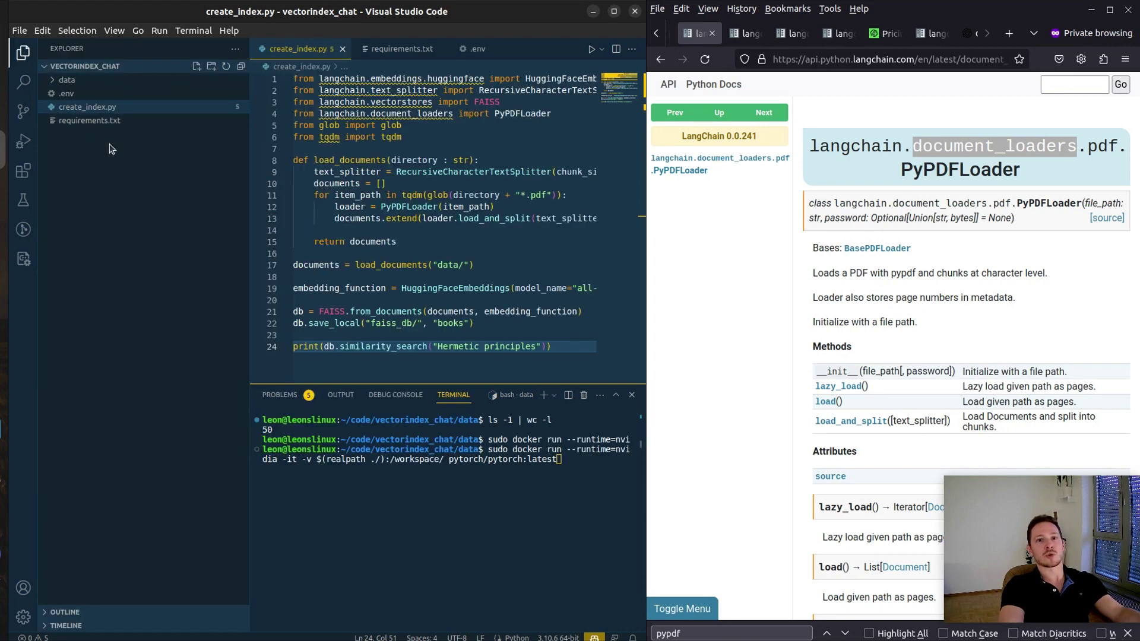
{"action": "key", "text": "ctrl+b"}
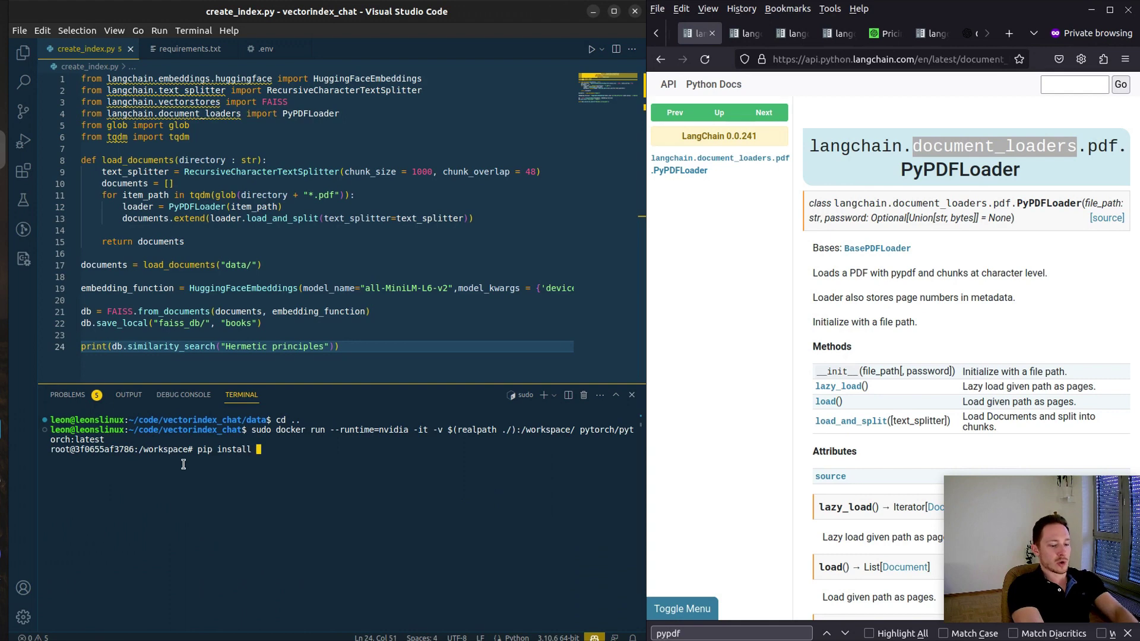
{"action": "type", "text": "requirements.txt"}
{"action": "key", "text": "Return"}
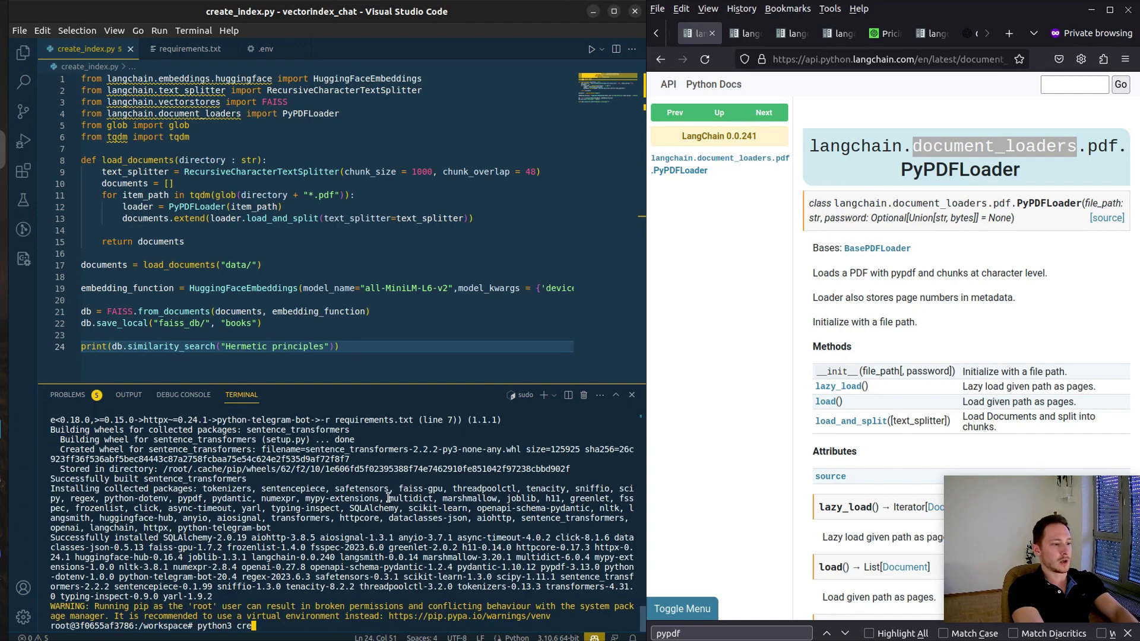
{"action": "type", "text": "python3 create_index.py"}
{"action": "key", "text": "Return"}
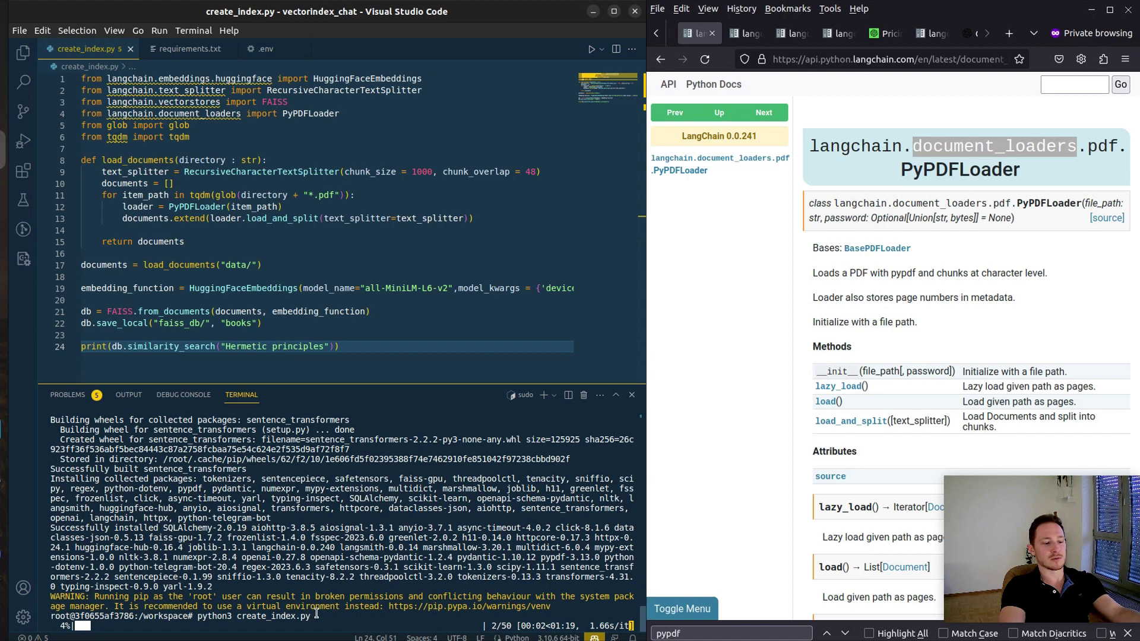
Step: Create document_chat.py with the RetrievalQA imports and save it
{"action": "left_click", "coordinate": [24, 51]}
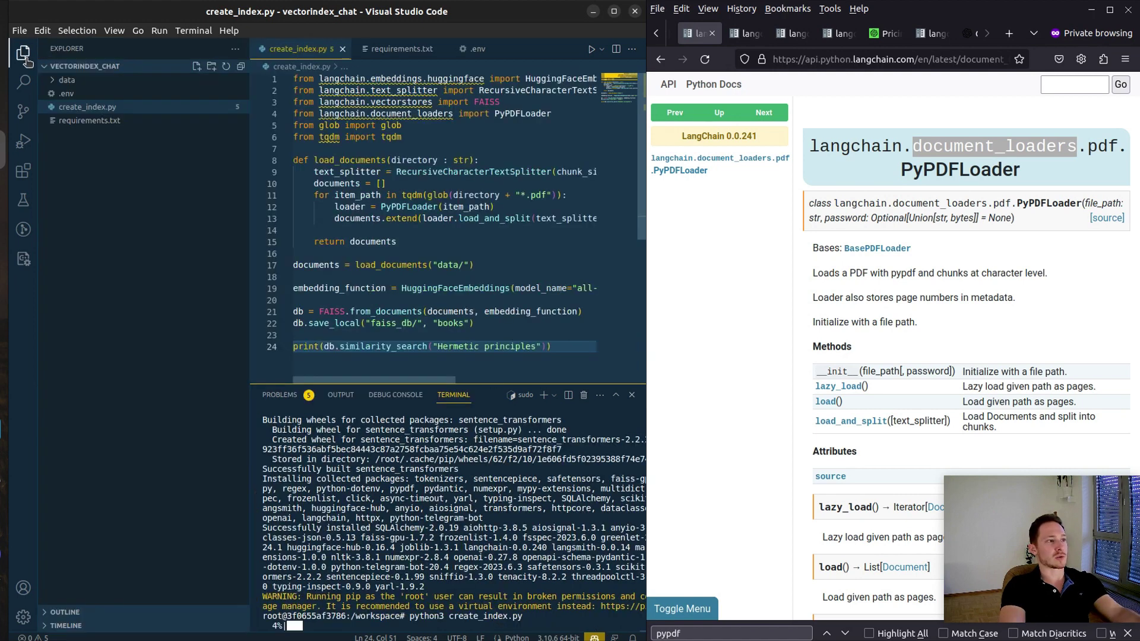
{"action": "right_click", "coordinate": [103, 180]}
{"action": "left_click", "coordinate": [138, 185]}
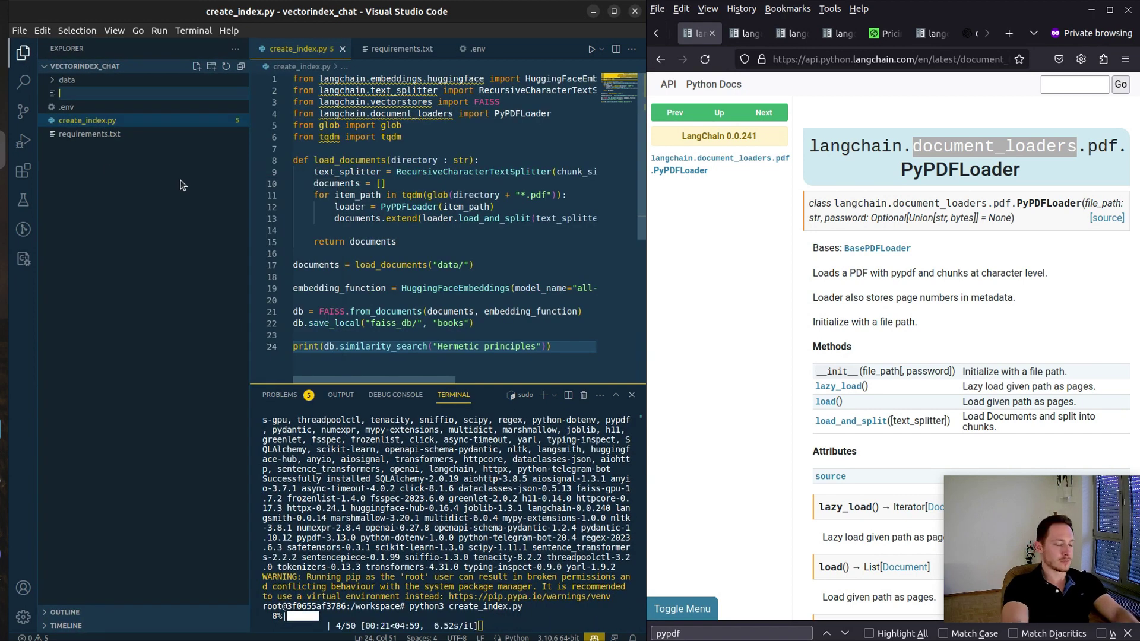
{"action": "type", "text": "dod"}
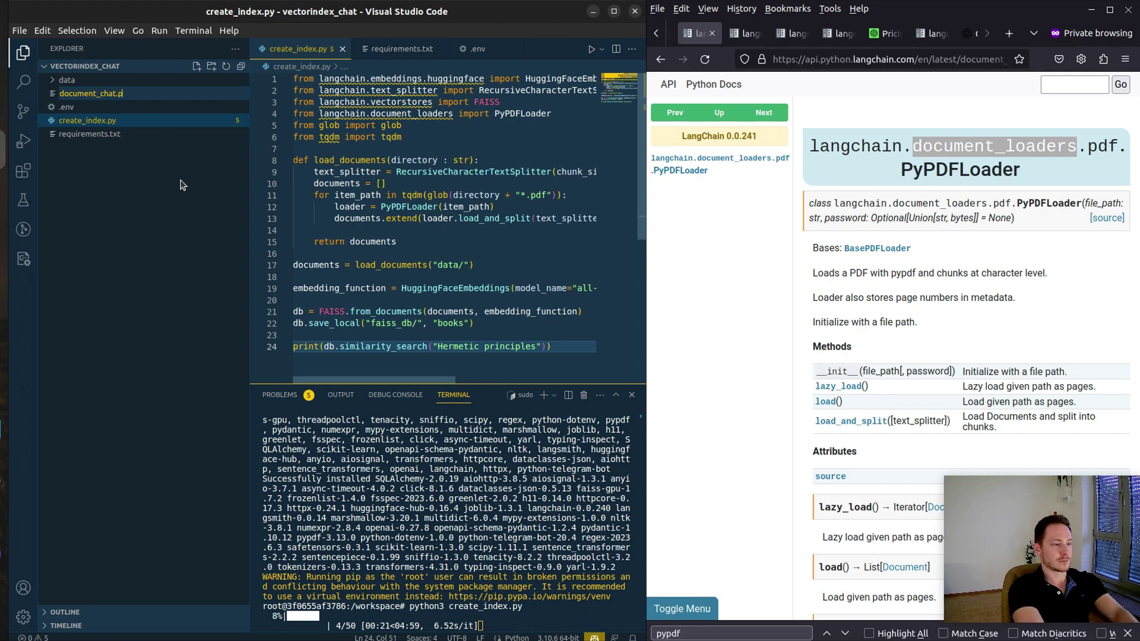
{"action": "double_click", "coordinate": [279, 103]}
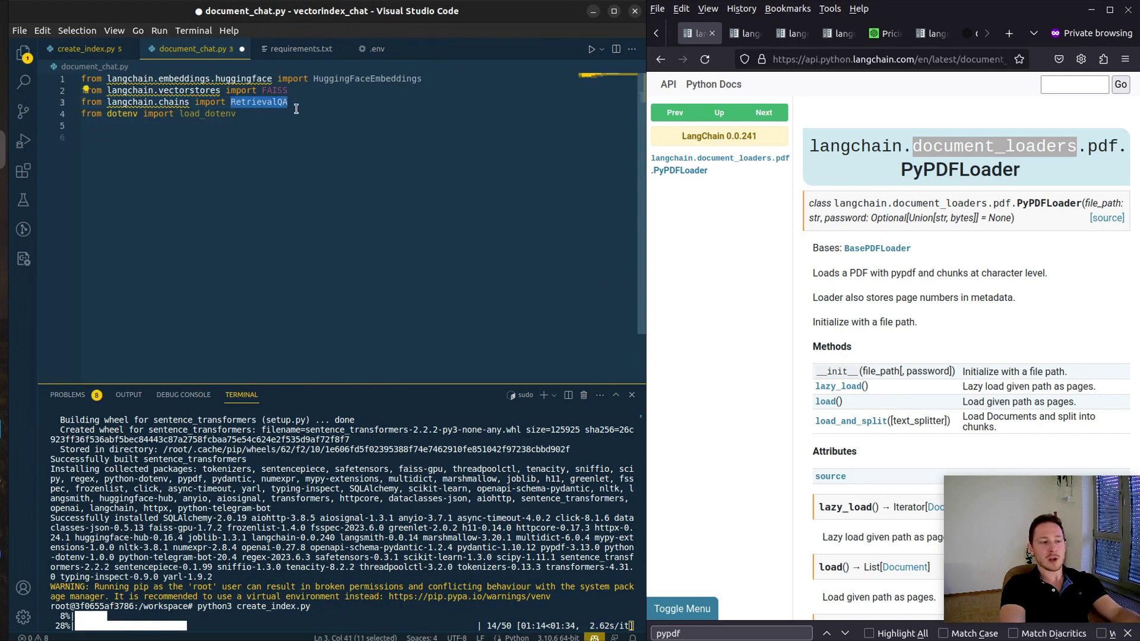
{"action": "left_click", "coordinate": [168, 125]}
{"action": "type", "text": "load_dotenv()"}
{"action": "key", "text": "ctrl+s"}
{"action": "key", "text": "ctrl+b"}
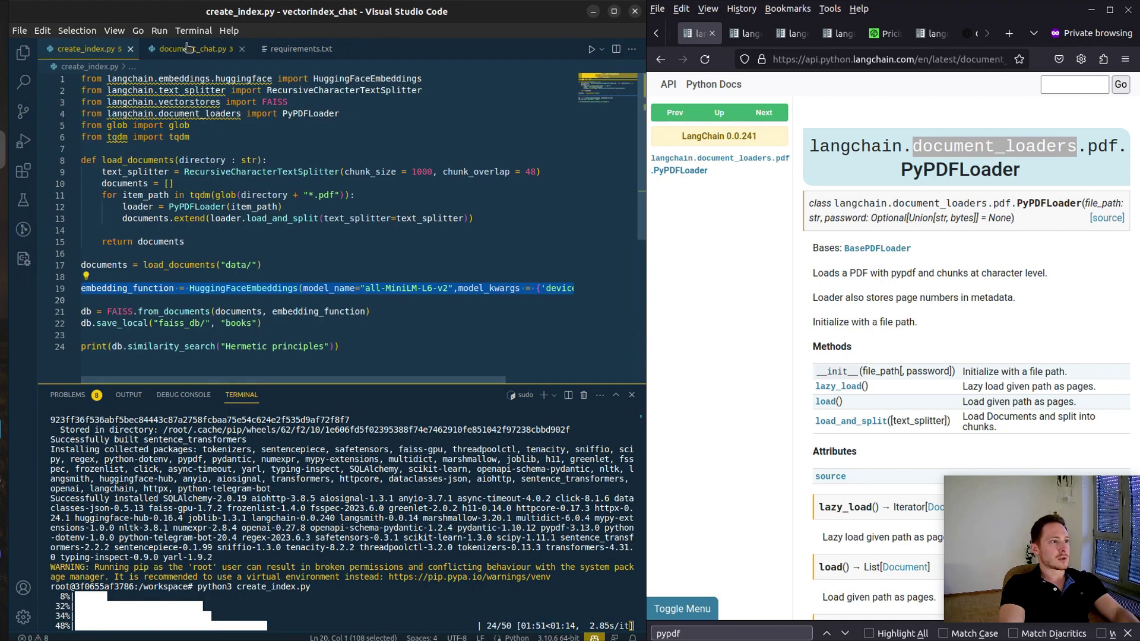
Step: Paste the embedding function, load the FAISS database and begin the RetrievalQA chain
{"action": "left_click", "coordinate": [187, 48]}
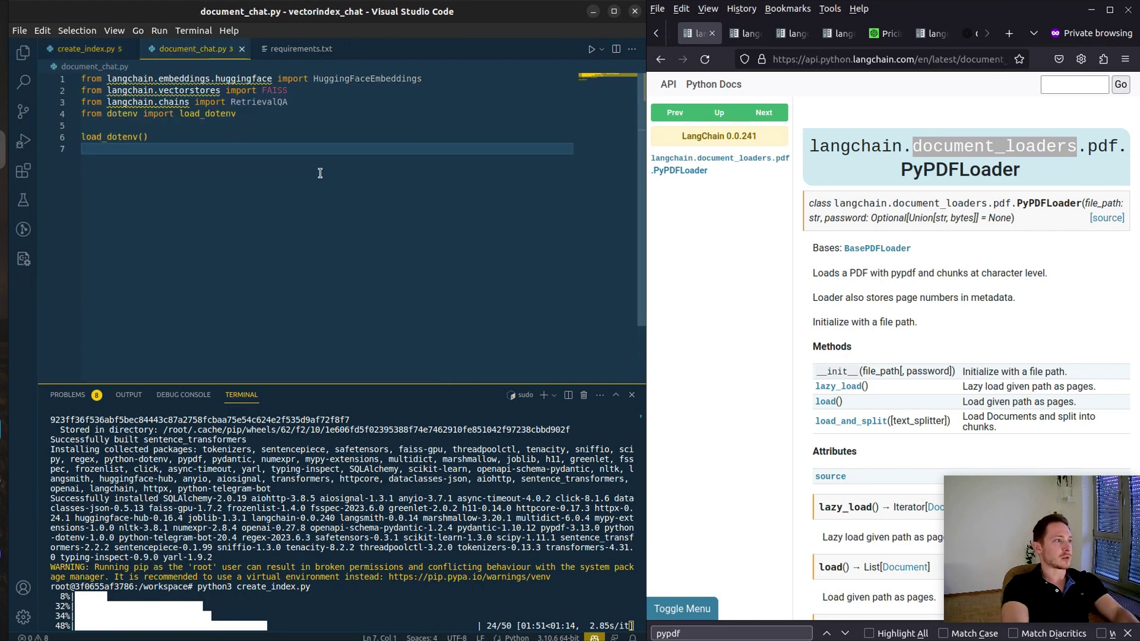
{"action": "key", "text": "Return"}
{"action": "key", "text": "ctrl+v"}
{"action": "key", "text": "Return"}
{"action": "key", "text": "Return"}
{"action": "type", "text": "db = F"}
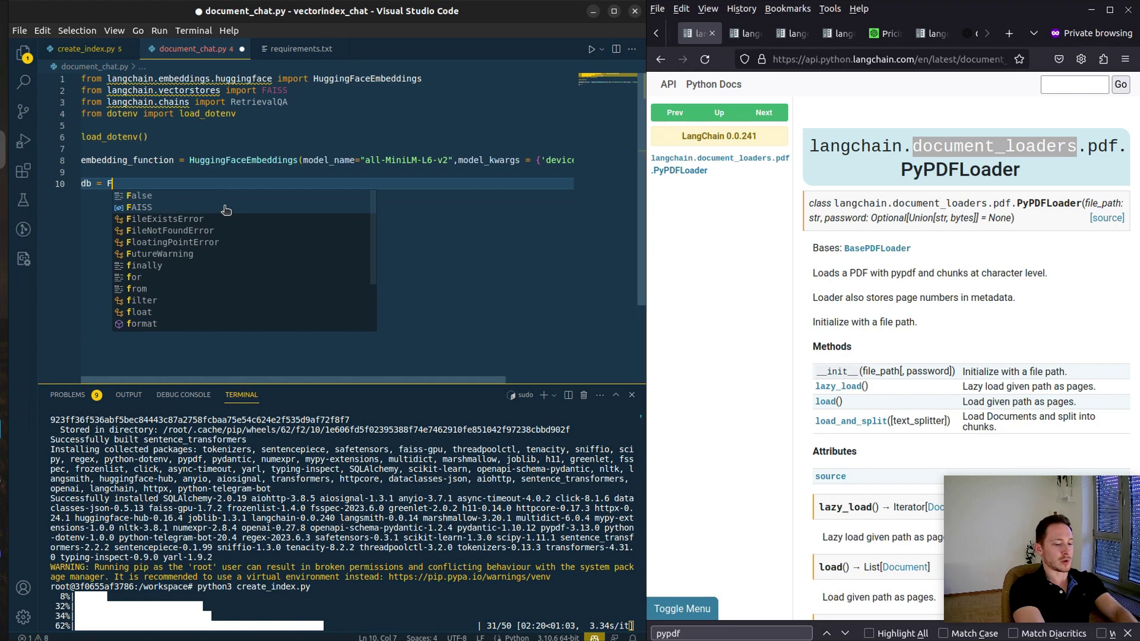
{"action": "type", "text": "AISS.load_local(folder_path=\"faiss_db/\", index=\"books\", "}
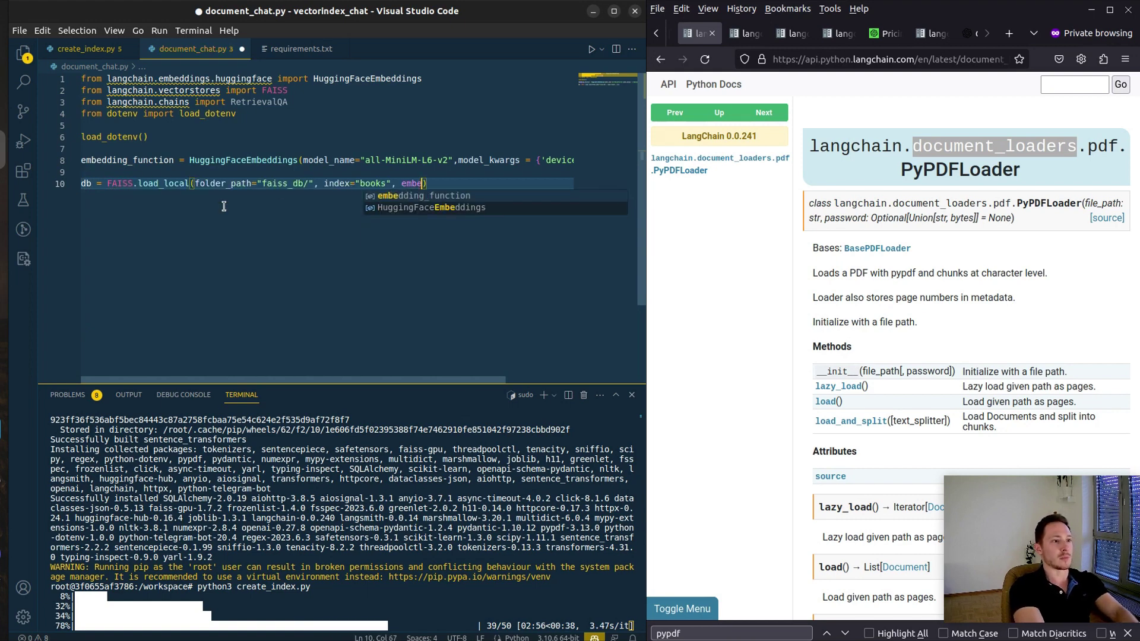
{"action": "type", "text": "embeddings = e"}
{"action": "type", "text": "mbedding_function"}
{"action": "key", "text": "End"}
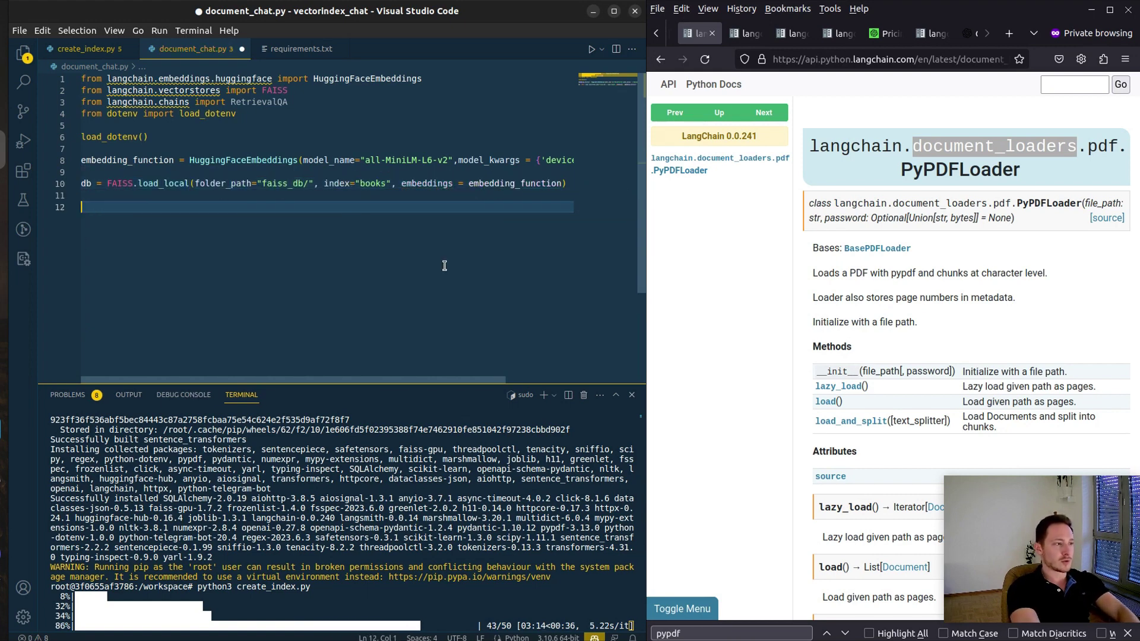
{"action": "key", "text": "Return"}
{"action": "key", "text": "Return"}
{"action": "type", "text": "qa = RE"}
{"action": "key", "text": "Tab"}
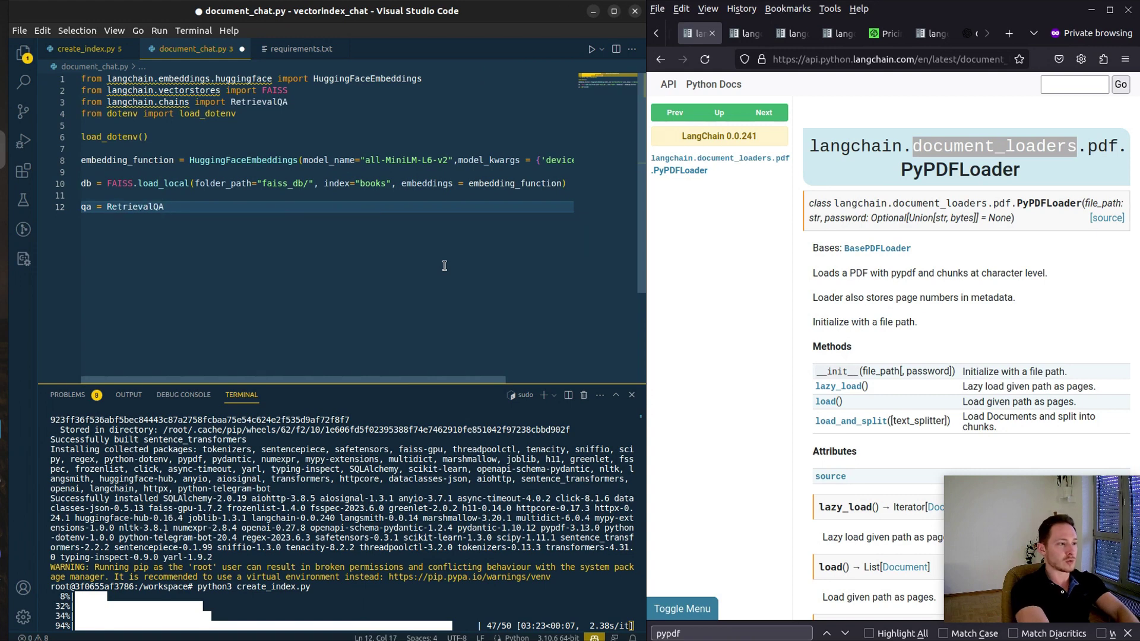
{"action": "type", "text": ".from_llm(llm"}
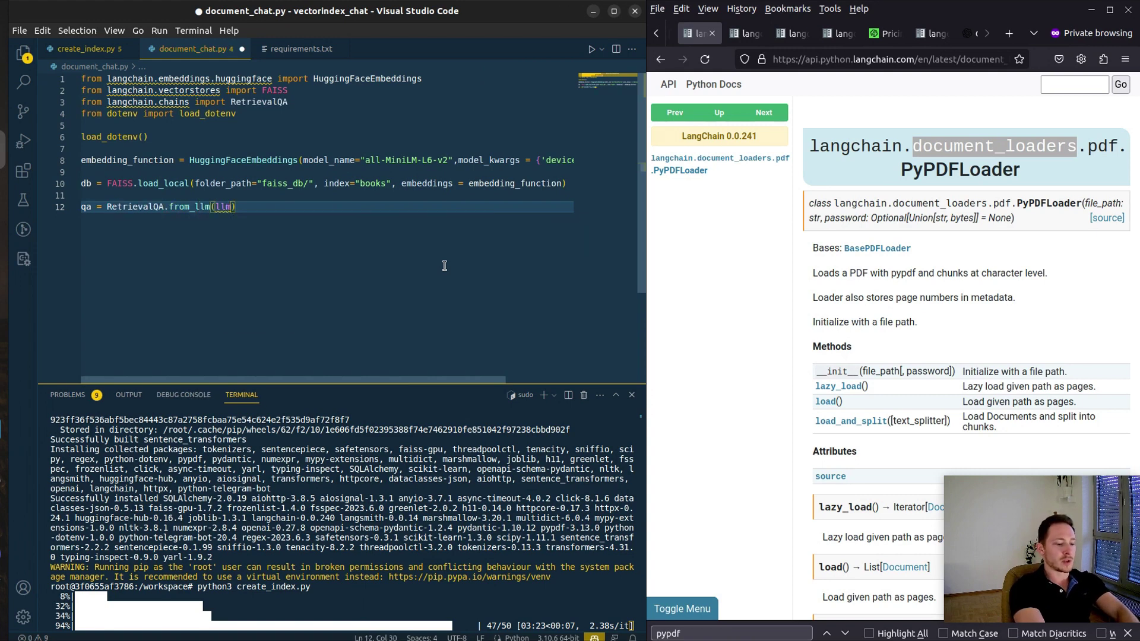
{"action": "type", "text": "=ChatOpen"}
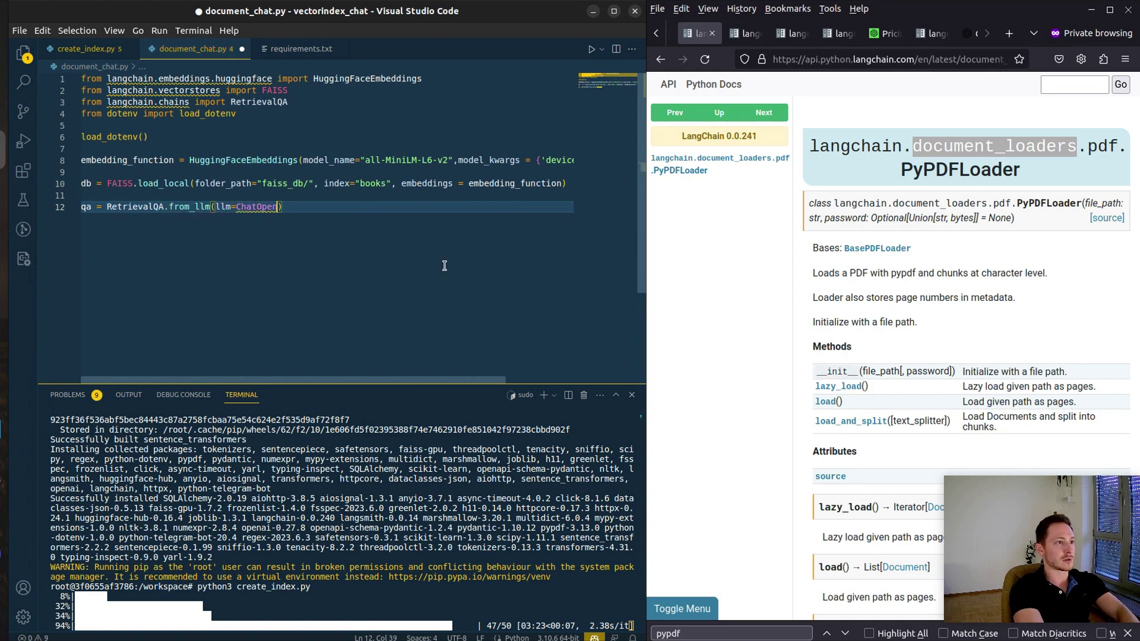
Step: Import ChatOpenAI, use it in the QA chain on line 14, and save
{"action": "left_click", "coordinate": [270, 114]}
{"action": "key", "text": "Return"}
{"action": "type", "text": "from langchain.chat_models import ChatOpenAI"}
{"action": "key", "text": "Return"}
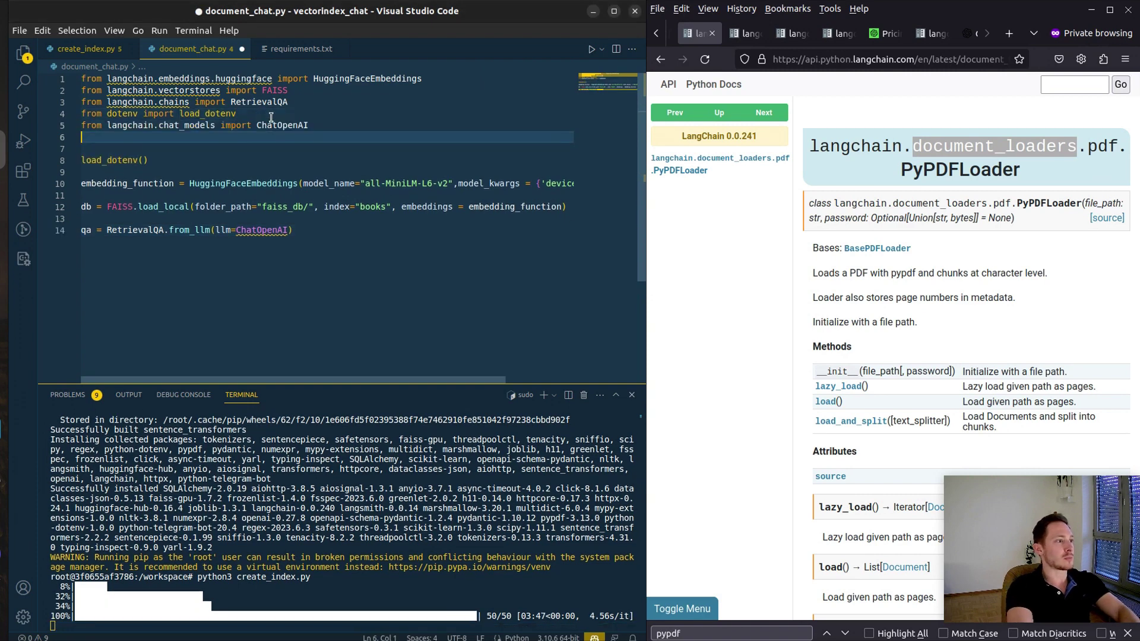
{"action": "left_click", "coordinate": [287, 231]}
{"action": "type", "text": "(temperature=0.1), retriever="}
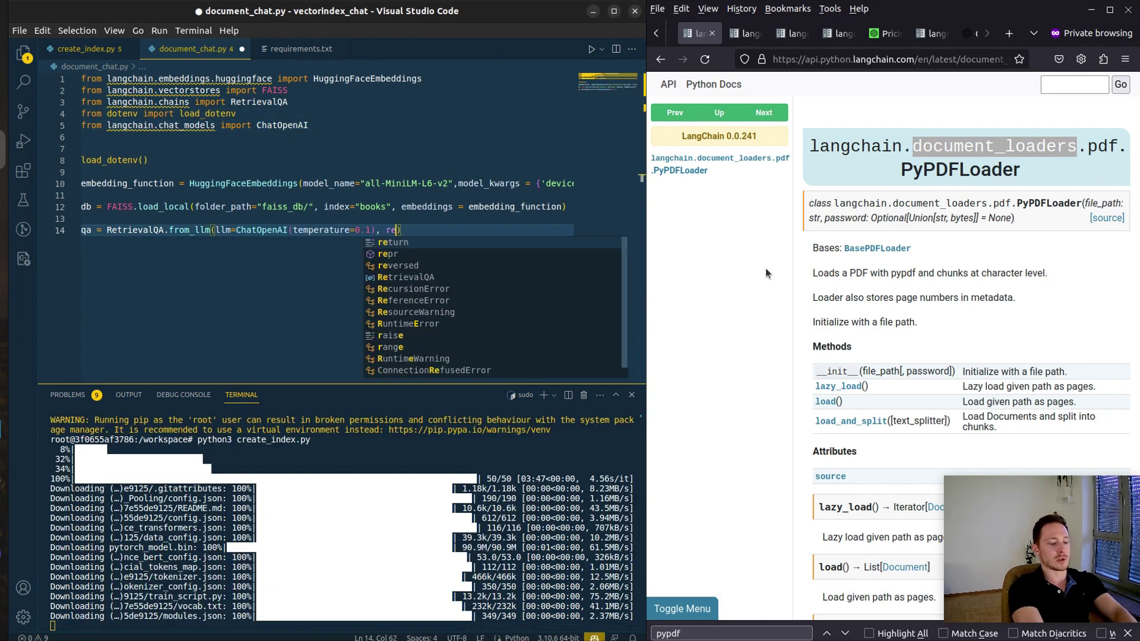
{"action": "type", "text": "db.as_te"}
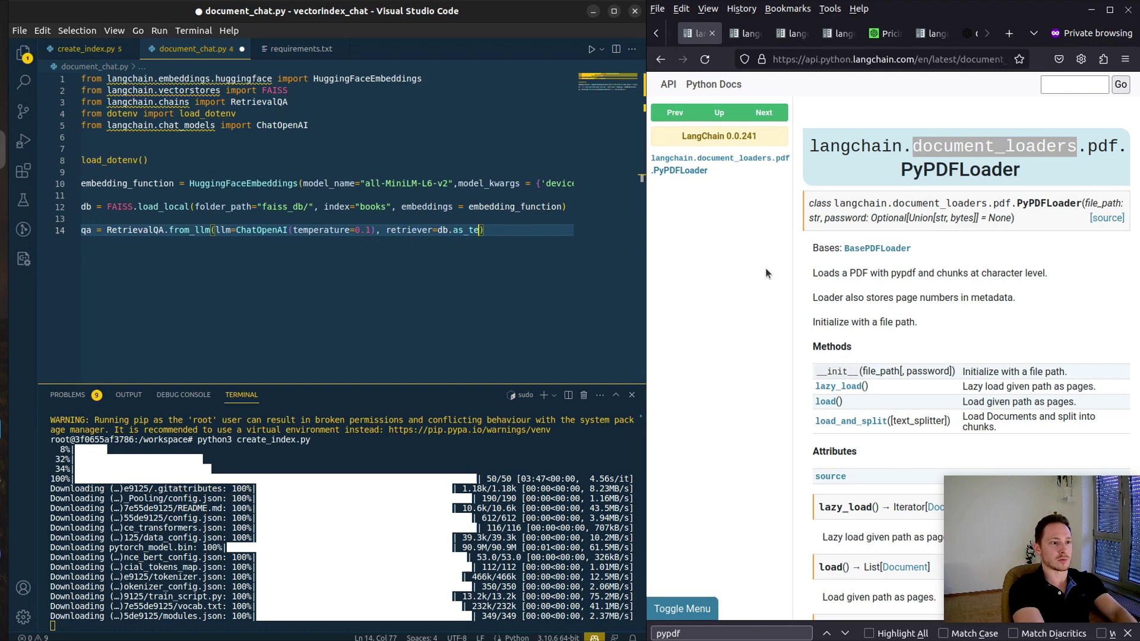
{"action": "key", "text": "ctrl+s"}
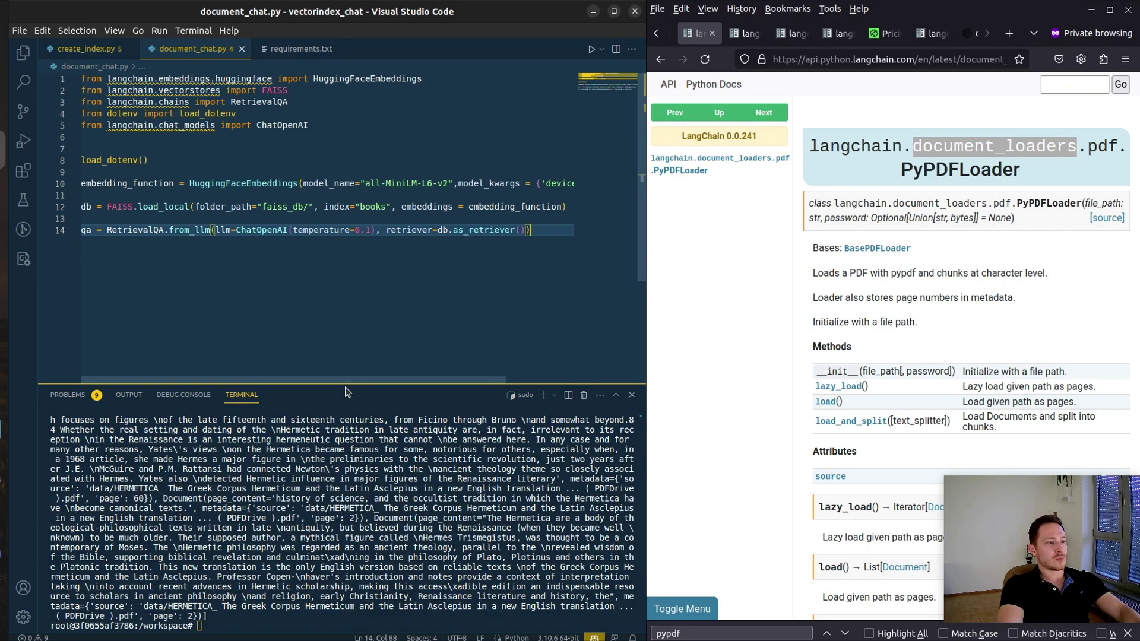
Step: Review the search results, create_index.py's save_local arguments and the RetrievalQA/ChatOpenAI chain line
{"action": "mouse_move", "coordinate": [384, 383]}
{"action": "left_mouse_down"}
{"action": "mouse_move", "coordinate": [384, 169]}
{"action": "mouse_move", "coordinate": [384, 383]}
{"action": "left_mouse_up"}
{"action": "key", "text": "ctrl+Page_Up"}
{"action": "left_click_drag", "start_coordinate": [261, 323], "coordinate": [150, 323]}
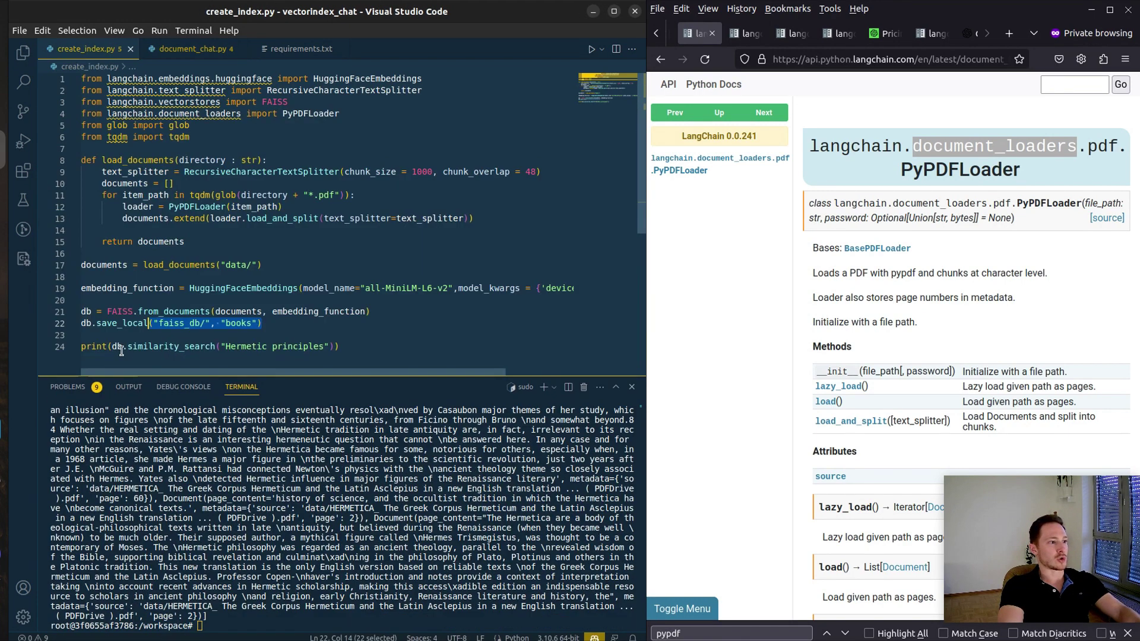
{"action": "left_click_drag", "start_coordinate": [245, 371], "coordinate": [244, 348]}
{"action": "key", "text": "ctrl+Page_Down"}
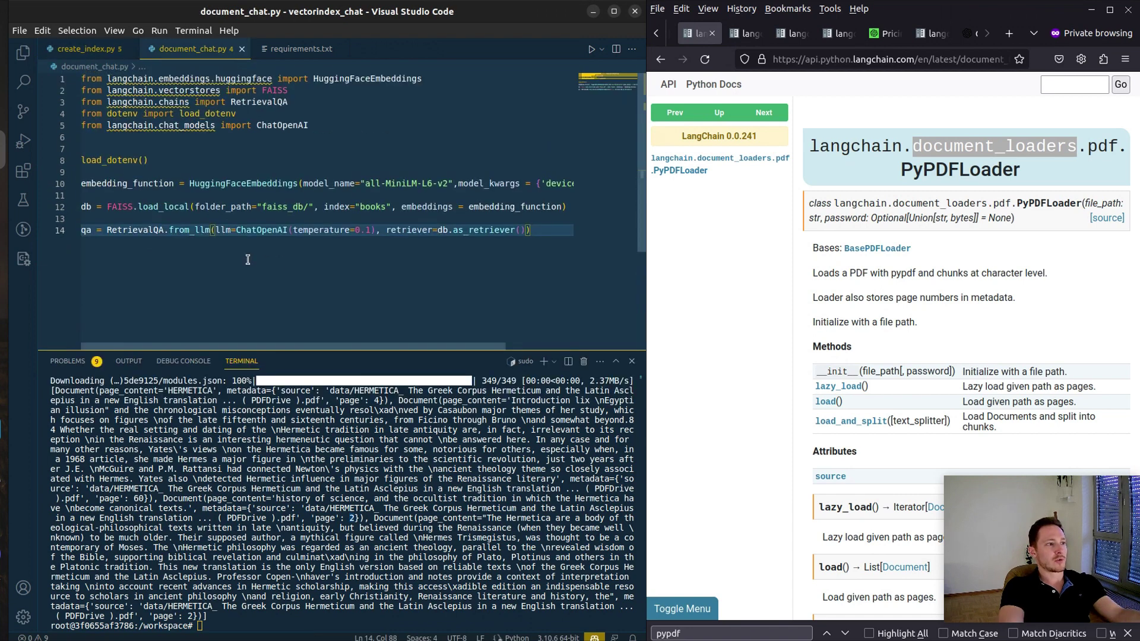
{"action": "left_click", "coordinate": [137, 220]}
{"action": "double_click", "coordinate": [136, 234]}
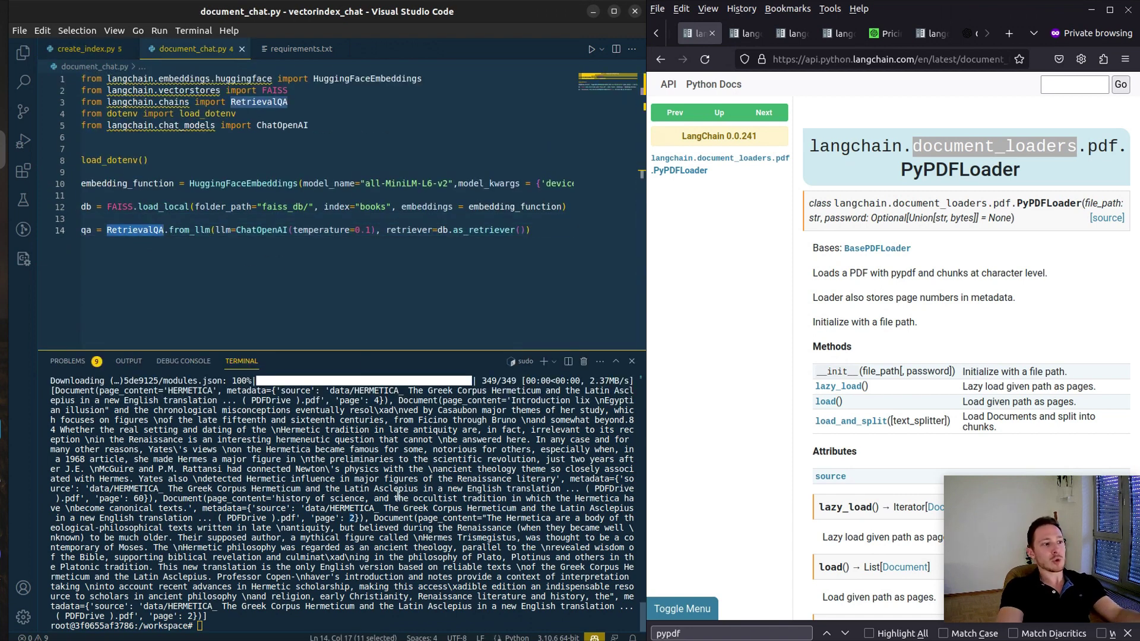
{"action": "double_click", "coordinate": [262, 229]}
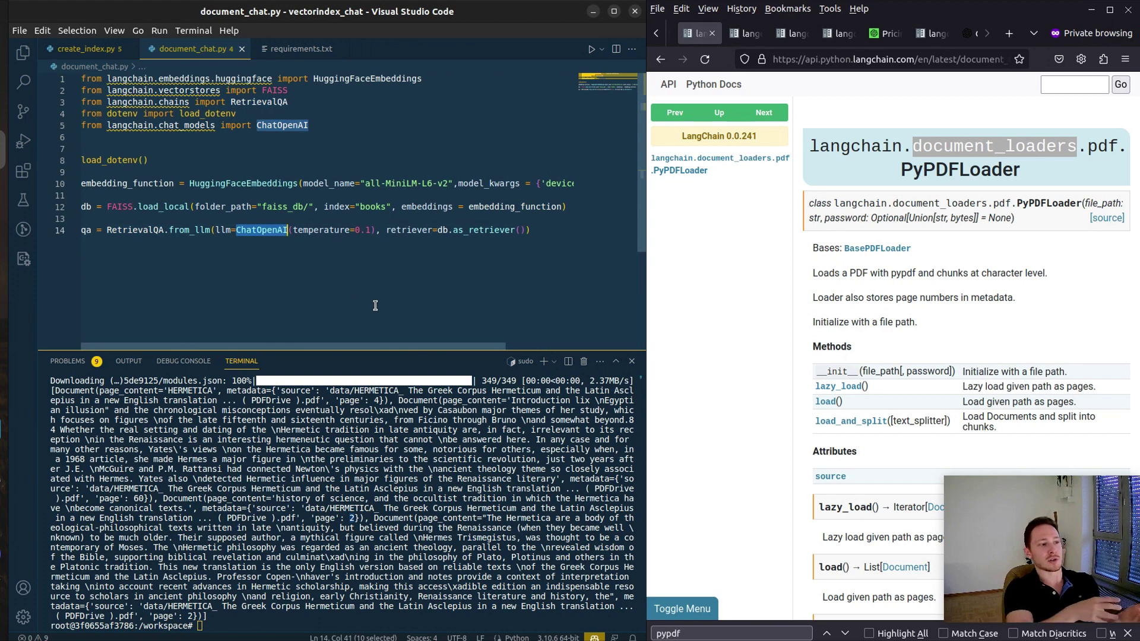
Step: Add a while True input loop that breaks on 'exit' and prints qa.run(query), and save
{"action": "left_click", "coordinate": [278, 257]}
{"action": "key", "text": "Return"}
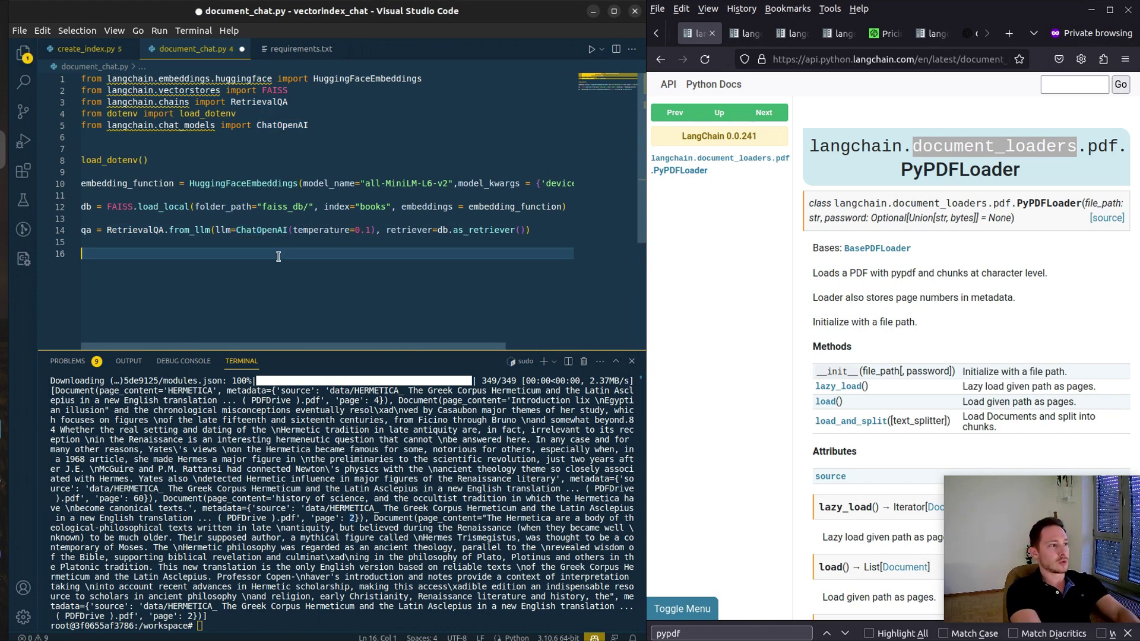
{"action": "type", "text": "while True: print(\"Whats Your Question:\") "}
{"action": "type", "text": "query = input()"}
{"action": "key", "text": "Return"}
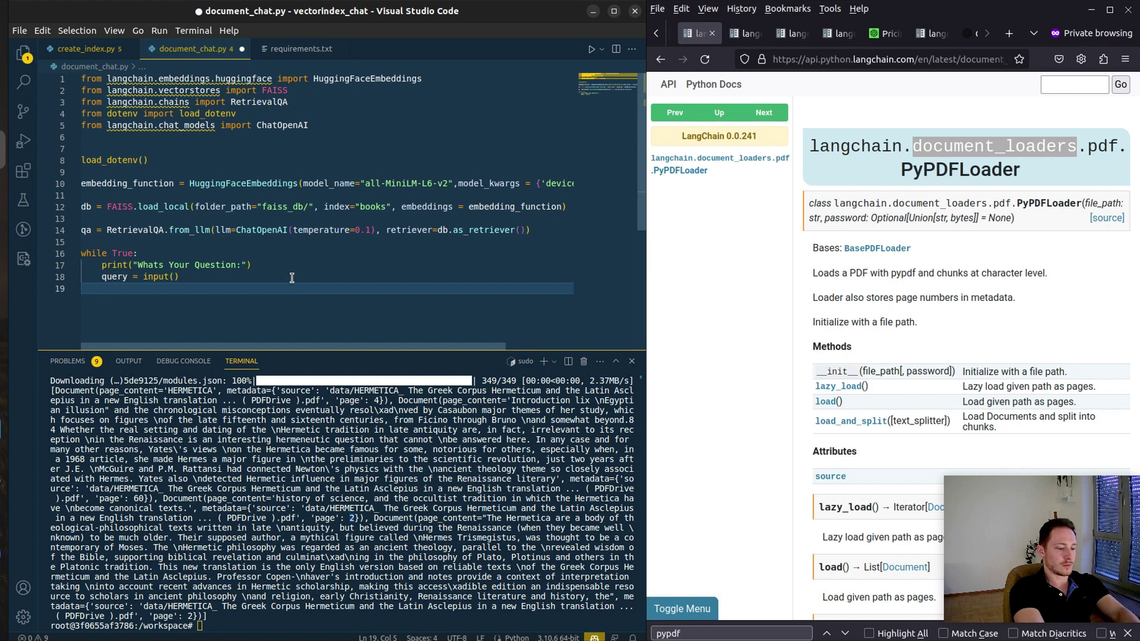
{"action": "type", "text": "if query == \"exit\":"}
{"action": "key", "text": "Return"}
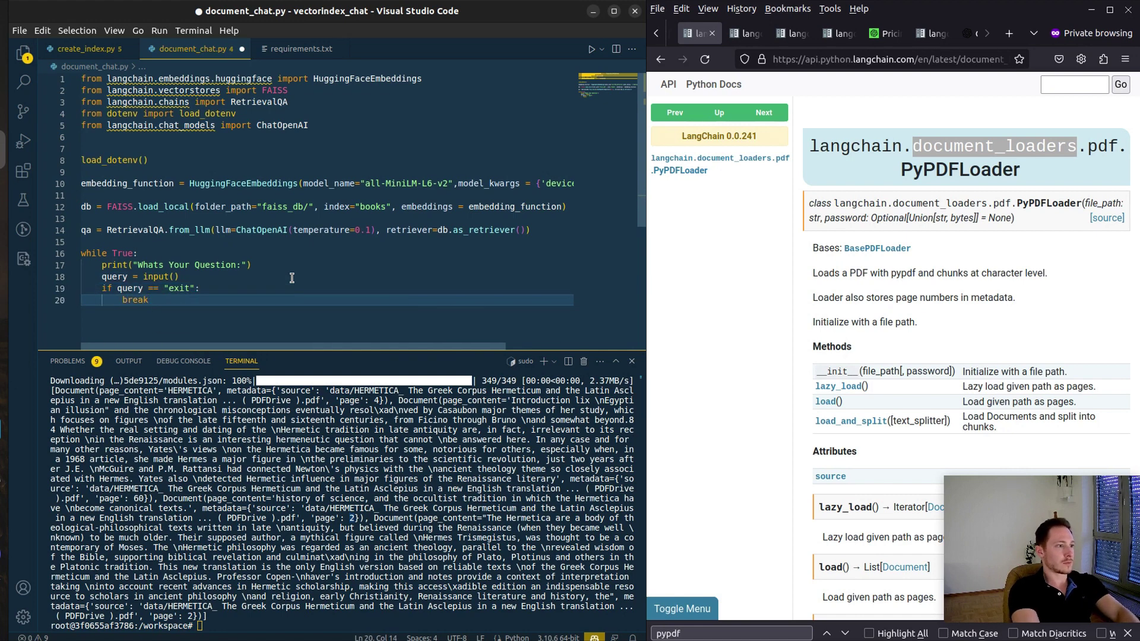
{"action": "type", "text": "break"}
{"action": "key", "text": "Return"}
{"action": "type", "text": "print(qa.run(query)"}
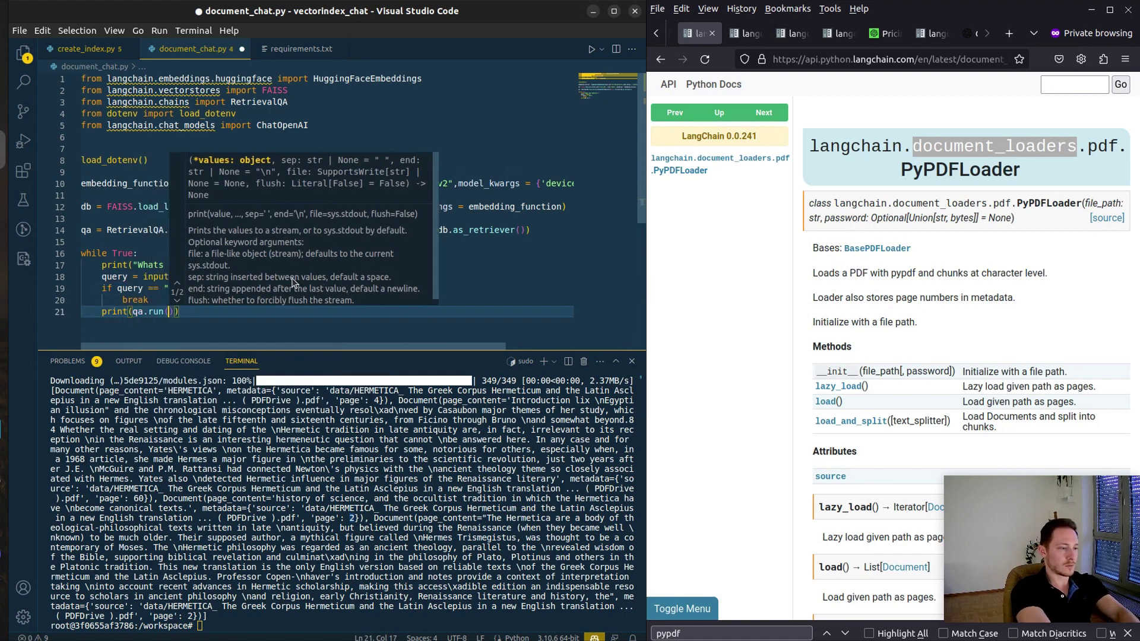
{"action": "key", "text": "ctrl+s"}
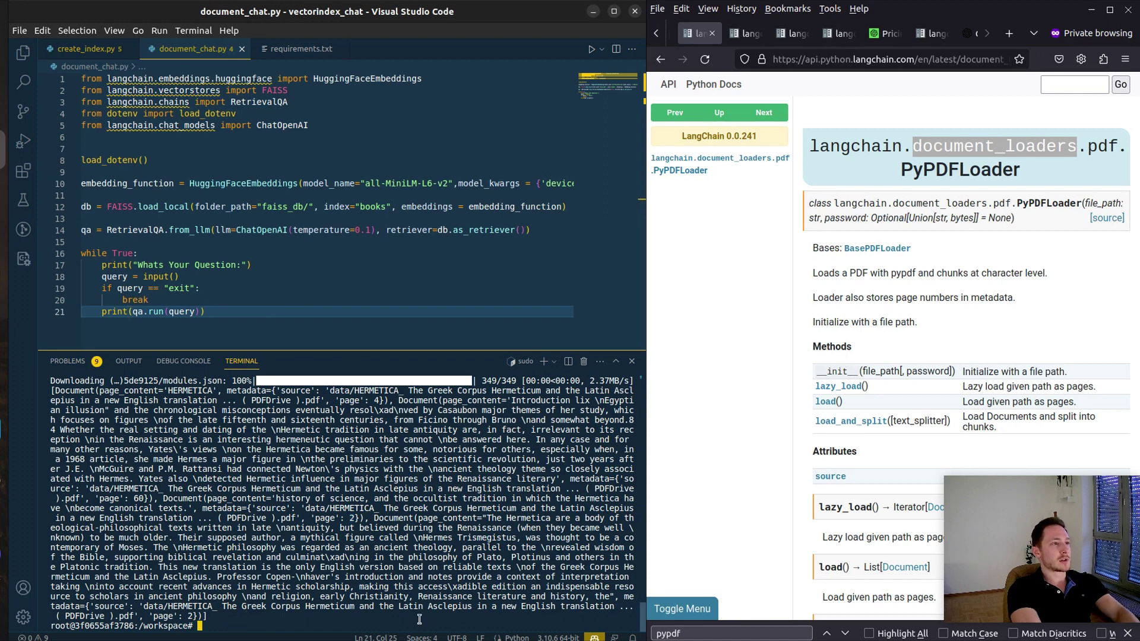
{"action": "type", "text": "python3 document_chat.py"}
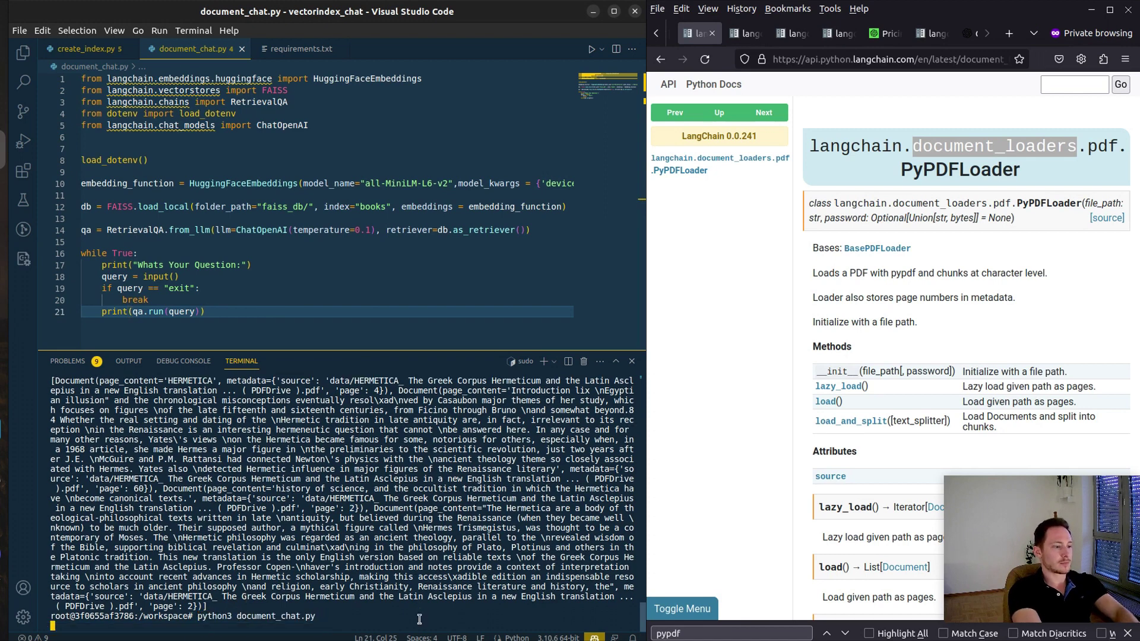
Step: Change index= to index_name= on line 12 after the failed run, and rerun the script
{"action": "key", "text": "Return"}
{"action": "type", "text": "ls"}
{"action": "key", "text": "Return"}
{"action": "left_click", "coordinate": [350, 207]}
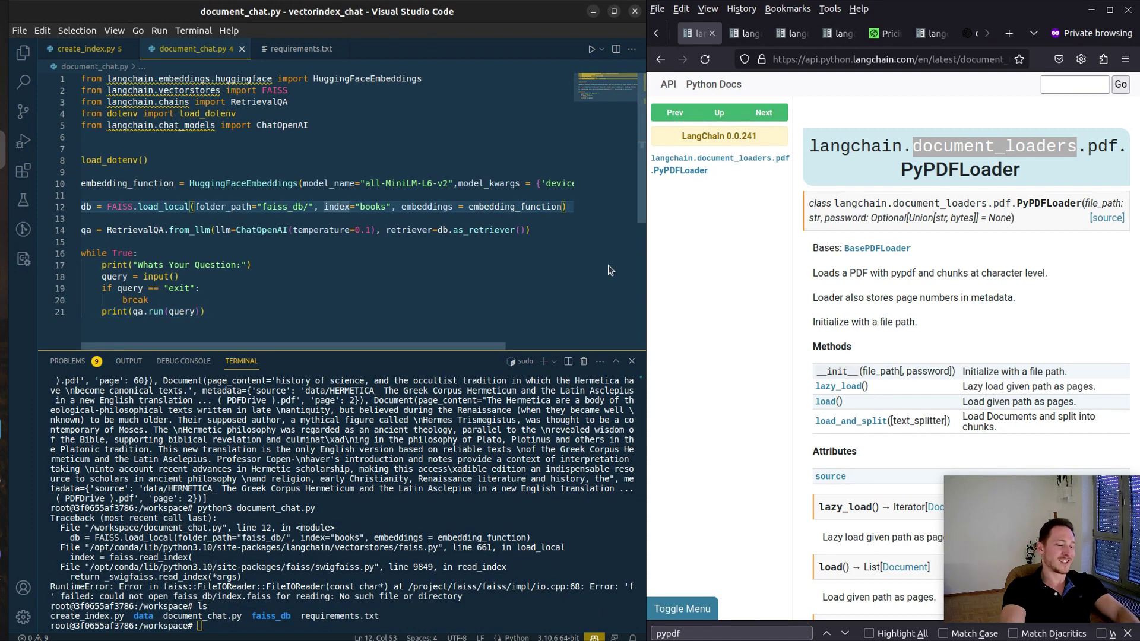
{"action": "type", "text": "_name"}
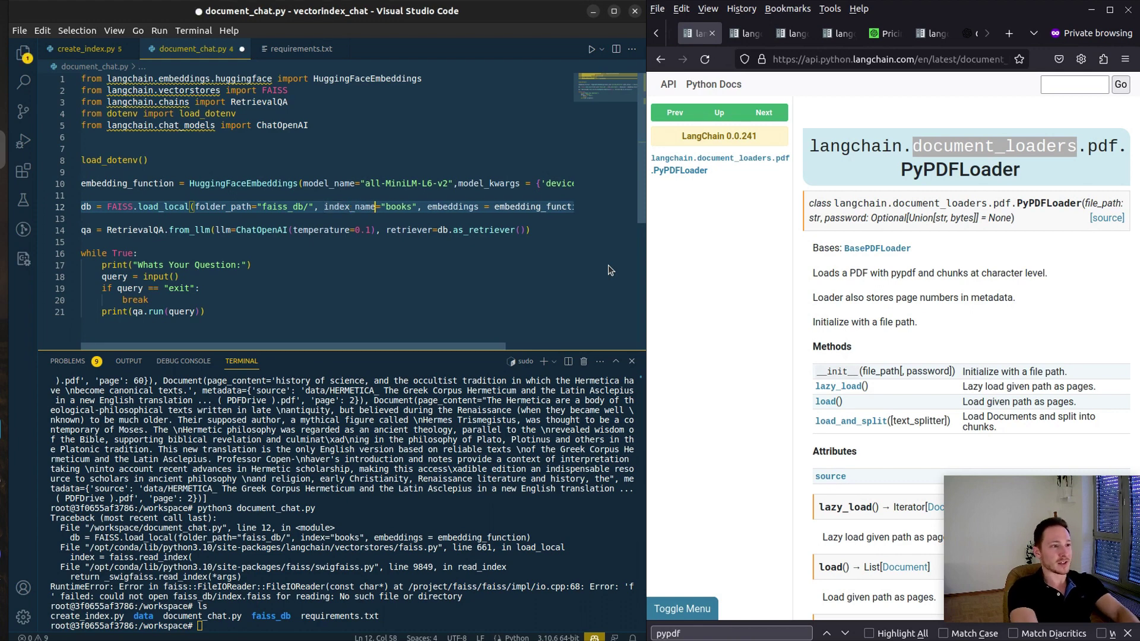
{"action": "key", "text": "ctrl+s"}
{"action": "type", "text": "python3 document_chat.py"}
{"action": "key", "text": "Return"}
{"action": "type", "text": "What are the hermetic princi"}
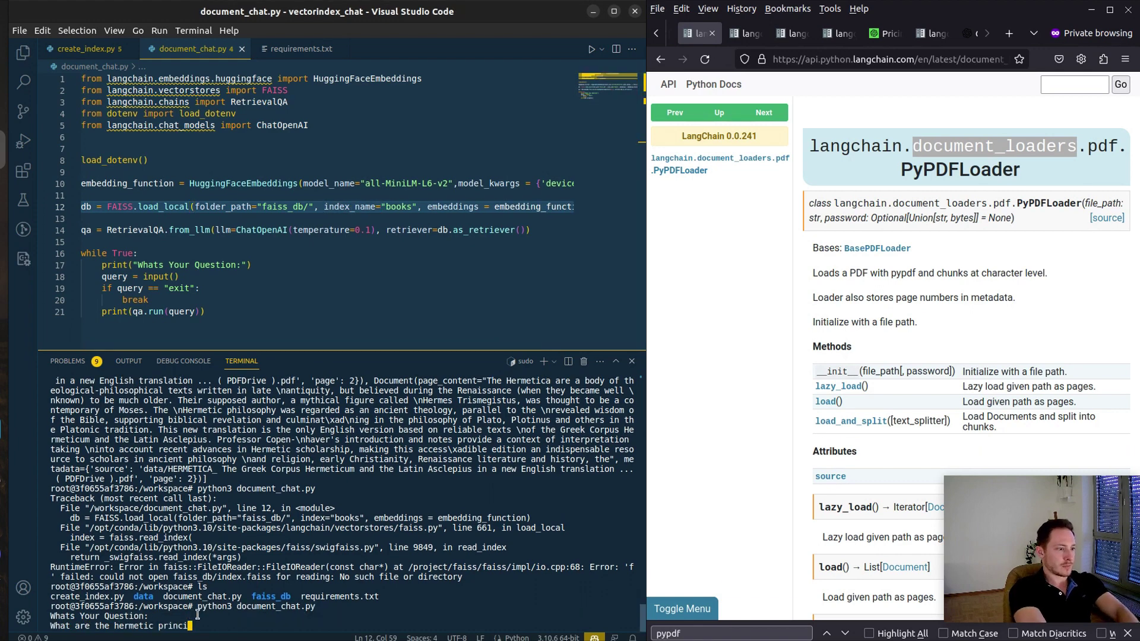
{"action": "type", "text": "ples?"}
Step: Ask about Hermetic principles and lucid dreams at the chat prompt
{"action": "key", "text": "Return"}
{"action": "type", "text": "Hermetic principles"}
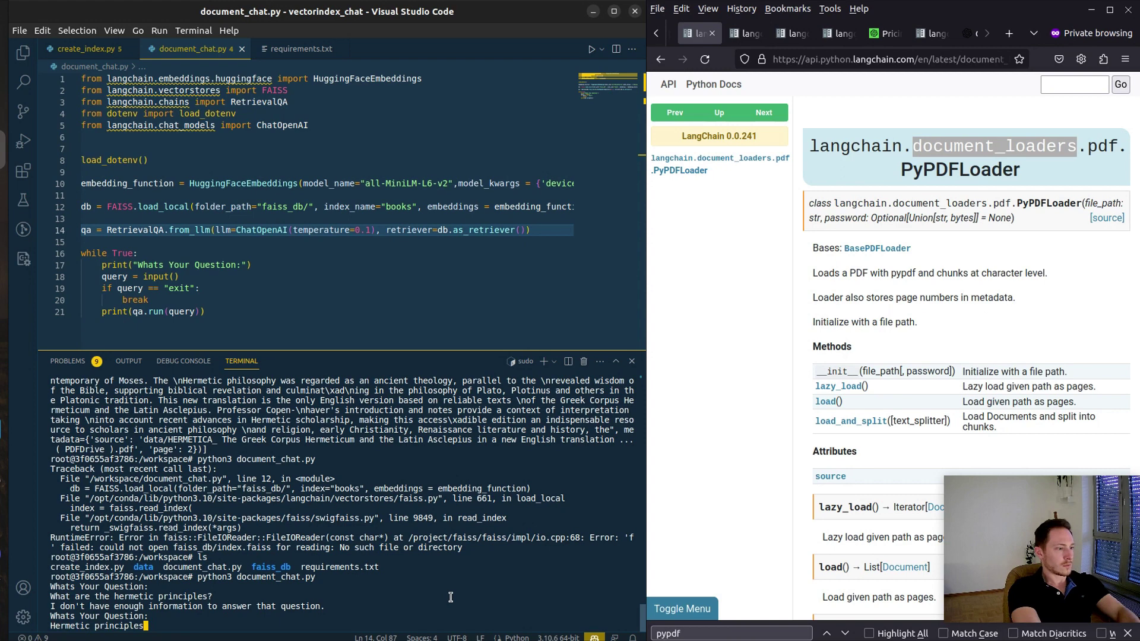
{"action": "key", "text": "Return"}
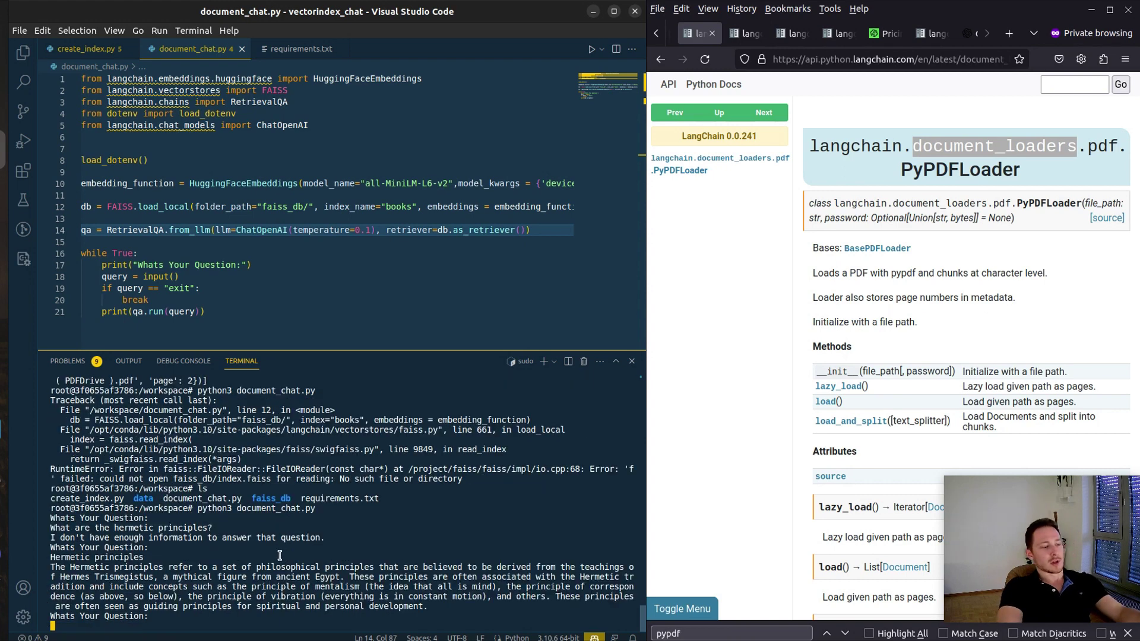
{"action": "triple_click", "coordinate": [141, 529]}
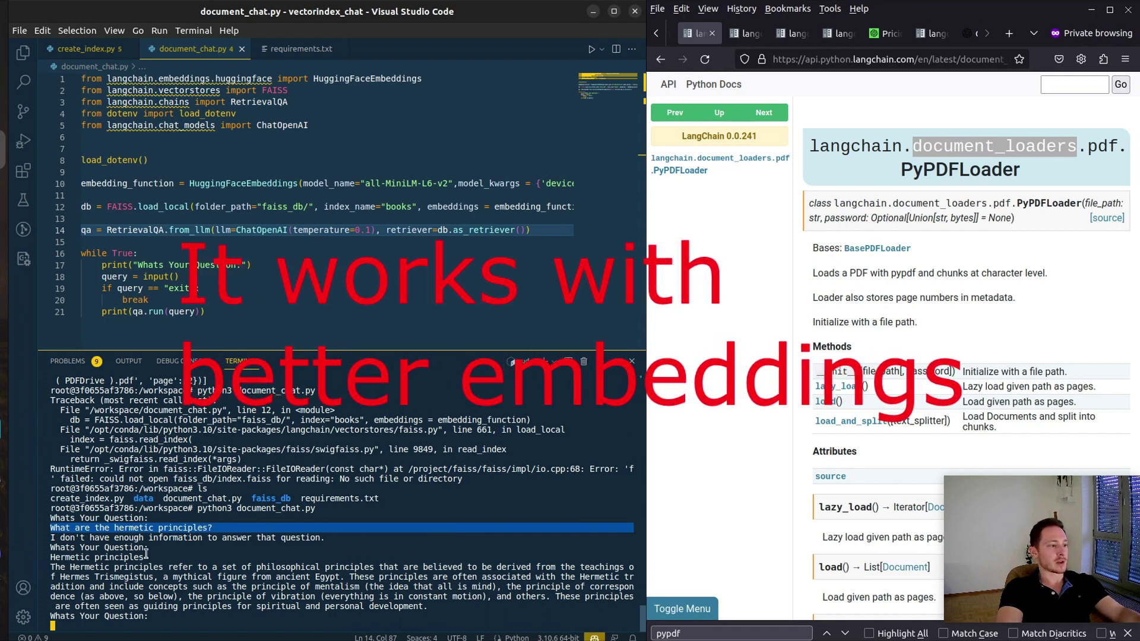
{"action": "double_click", "coordinate": [96, 557]}
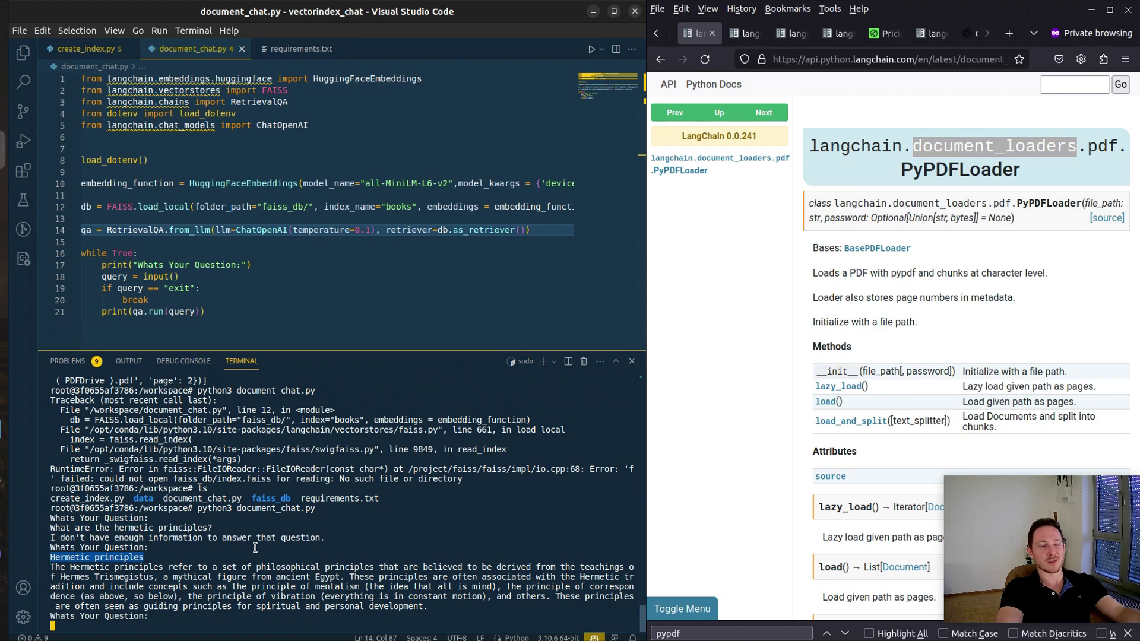
{"action": "left_click", "coordinate": [323, 554]}
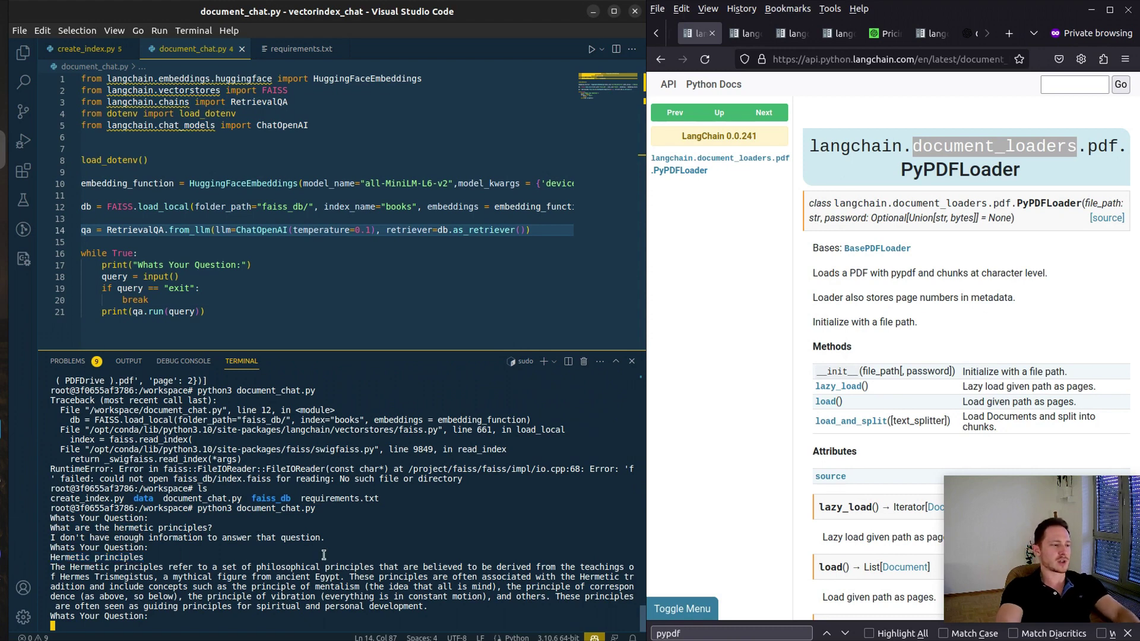
{"action": "type", "text": "How to achieve a lucid dream?"}
{"action": "key", "text": "Return"}
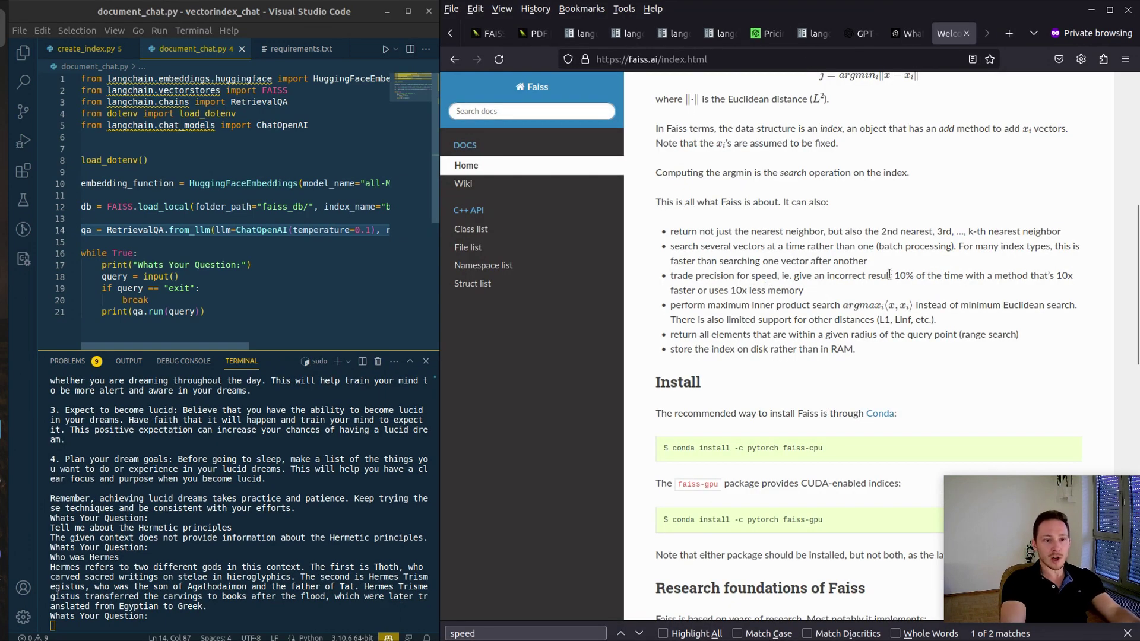
Step: Check the FAISS docs, revisit the editor tabs, and view and close the ISO/IEC 27001 PDF
{"action": "double_click", "coordinate": [710, 278]}
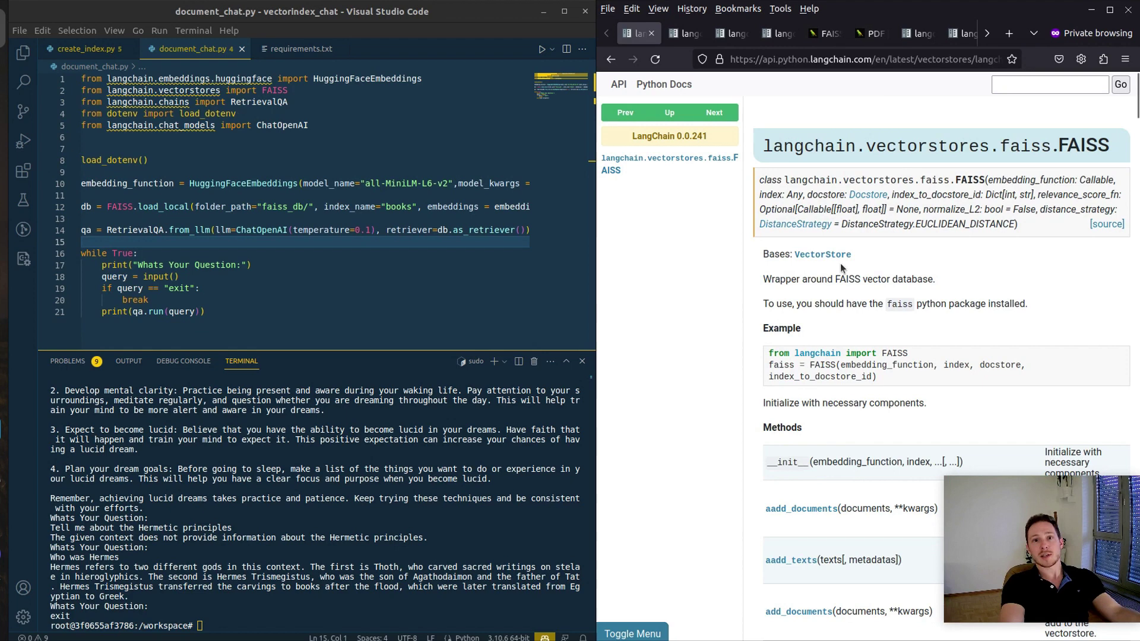
{"action": "scroll", "coordinate": [840, 263], "scroll_direction": "down", "scroll_amount": 2}
{"action": "scroll", "coordinate": [856, 304], "scroll_direction": "down", "scroll_amount": 2}
{"action": "scroll", "coordinate": [840, 364], "scroll_direction": "down", "scroll_amount": 3}
{"action": "scroll", "coordinate": [829, 396], "scroll_direction": "down", "scroll_amount": 8}
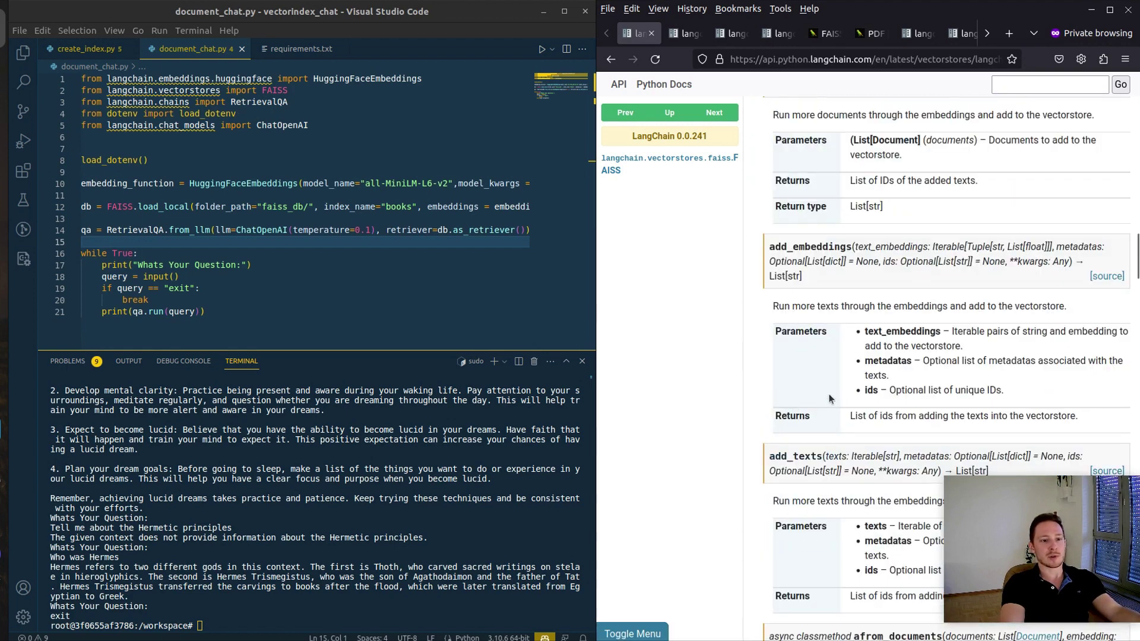
{"action": "scroll", "coordinate": [877, 241], "scroll_direction": "up", "scroll_amount": 1}
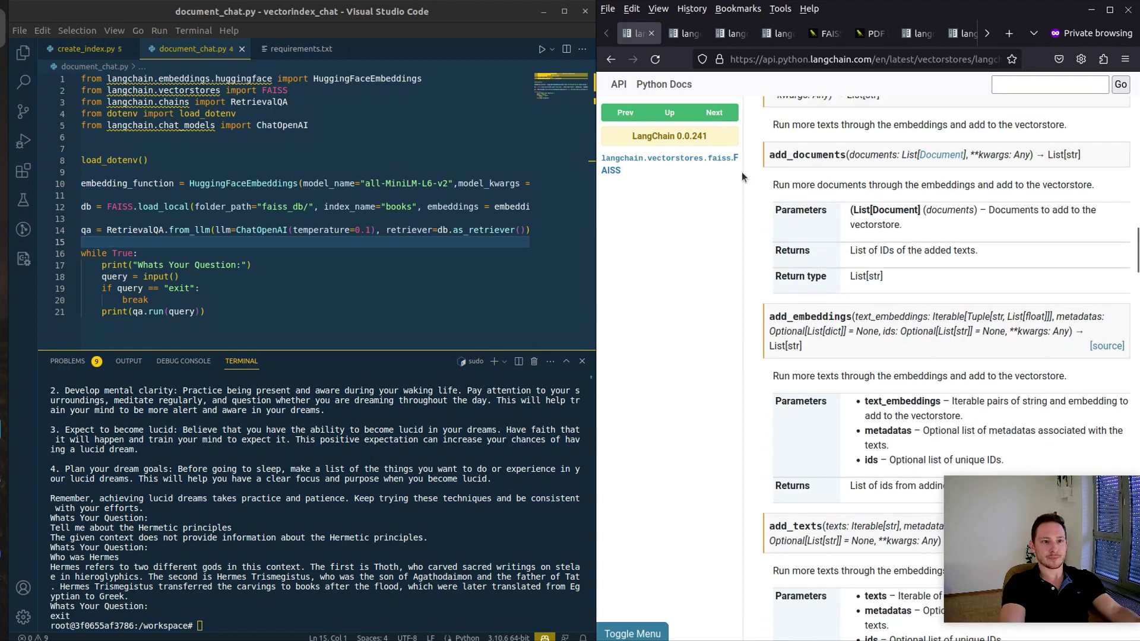
{"action": "key", "text": "ctrl+Page_Up"}
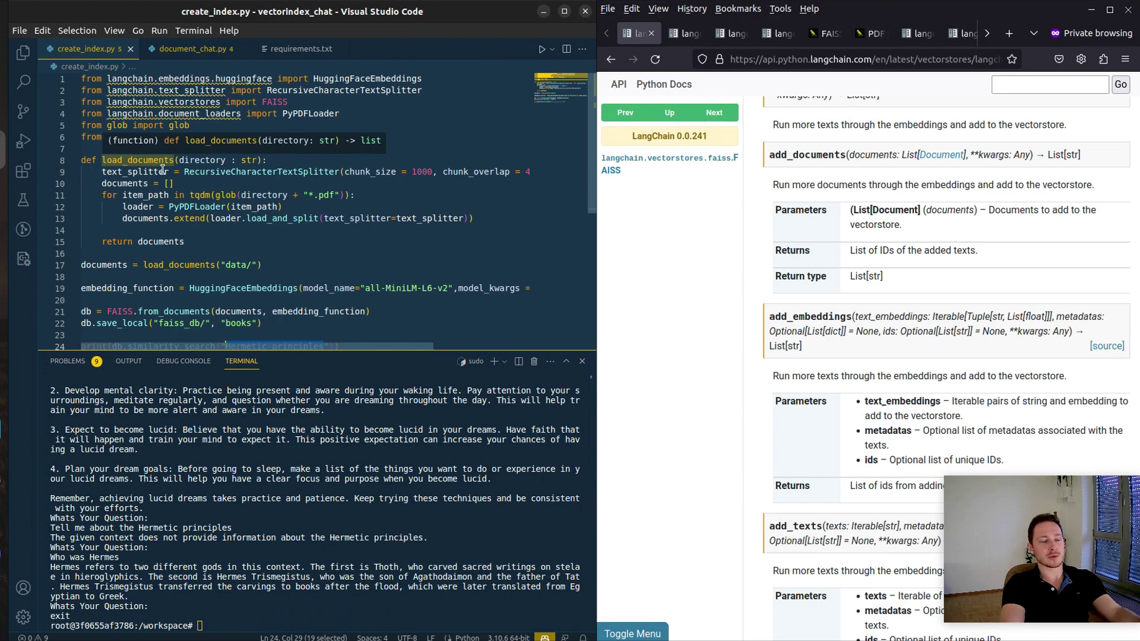
{"action": "left_click", "coordinate": [193, 49]}
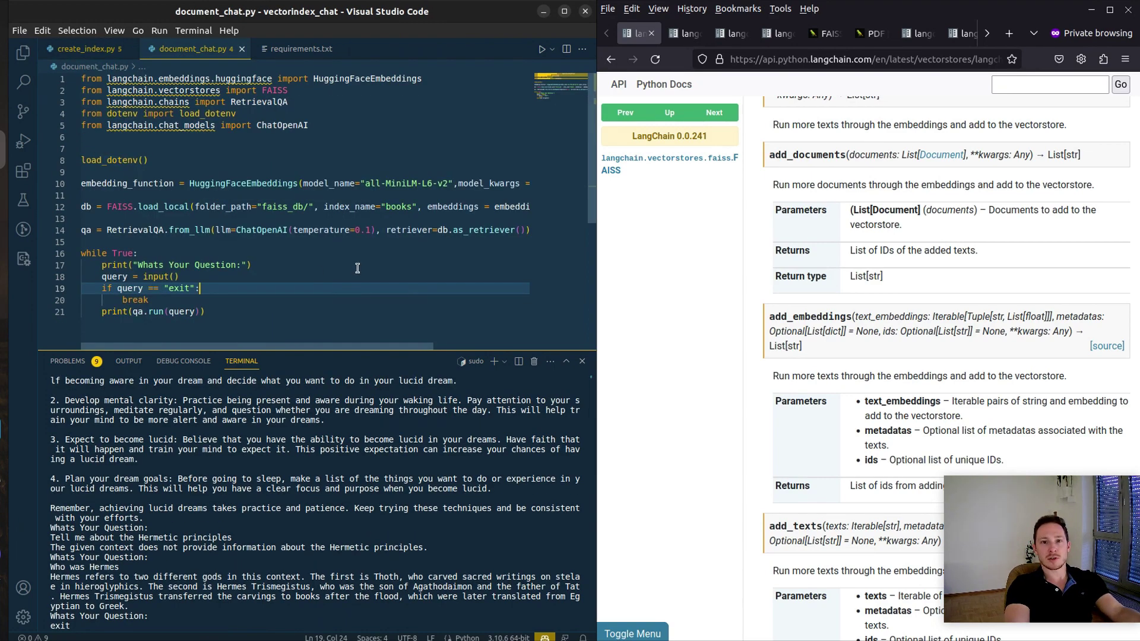
{"action": "key", "text": "alt+Tab"}
{"action": "scroll", "coordinate": [683, 300], "scroll_direction": "up", "scroll_amount": 3}
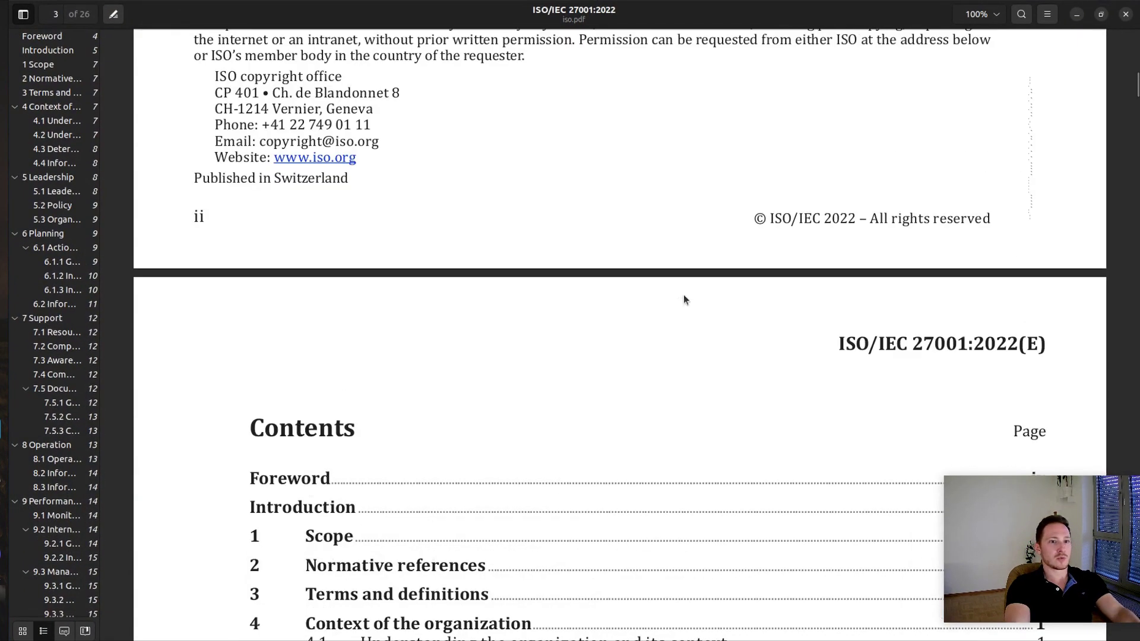
{"action": "scroll", "coordinate": [686, 295], "scroll_direction": "up", "scroll_amount": 5}
{"action": "scroll", "coordinate": [686, 295], "scroll_direction": "up", "scroll_amount": 5}
{"action": "scroll", "coordinate": [686, 296], "scroll_direction": "up", "scroll_amount": 5}
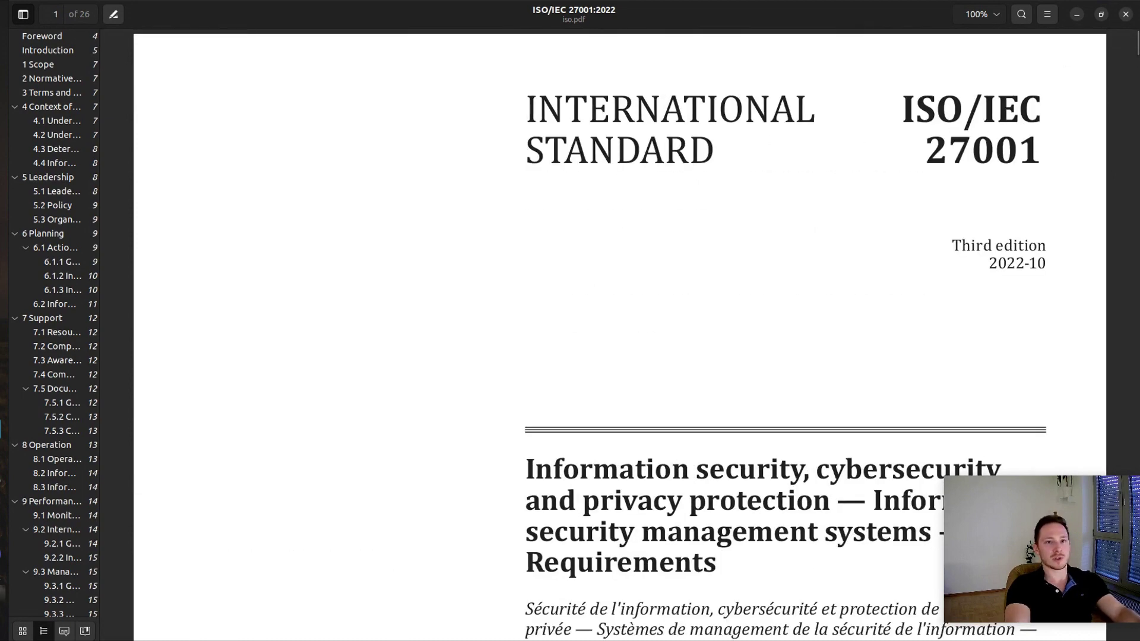
{"action": "left_click", "coordinate": [1123, 16]}
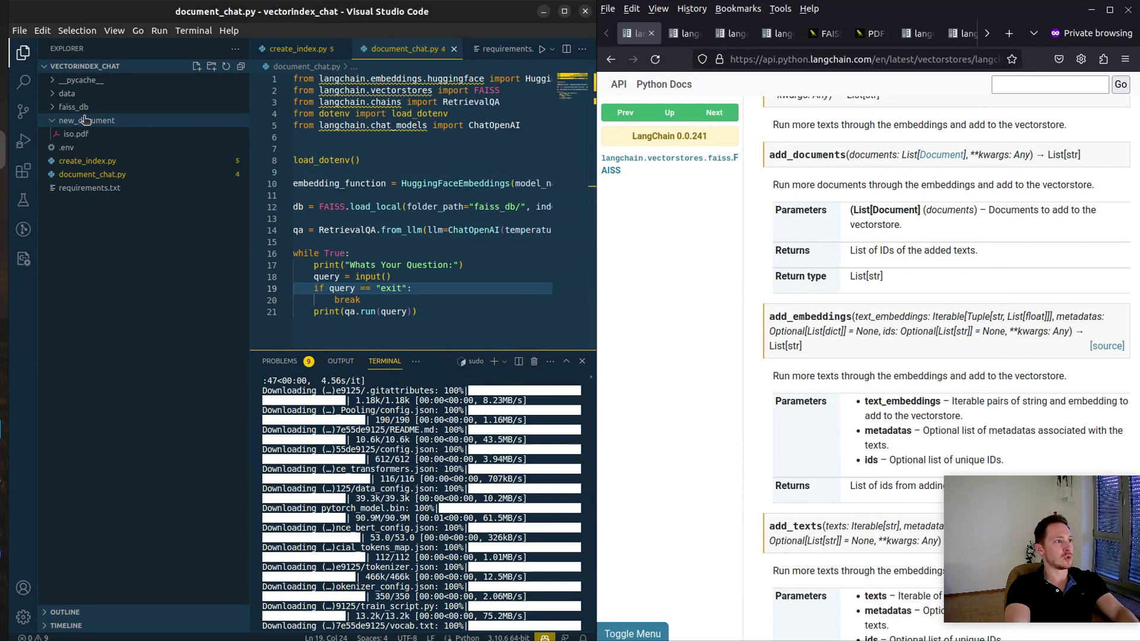
Step: Create the add_document.py and utils.py files in the project
{"action": "left_click", "coordinate": [84, 120]}
{"action": "right_click", "coordinate": [104, 294]}
{"action": "left_click", "coordinate": [143, 306]}
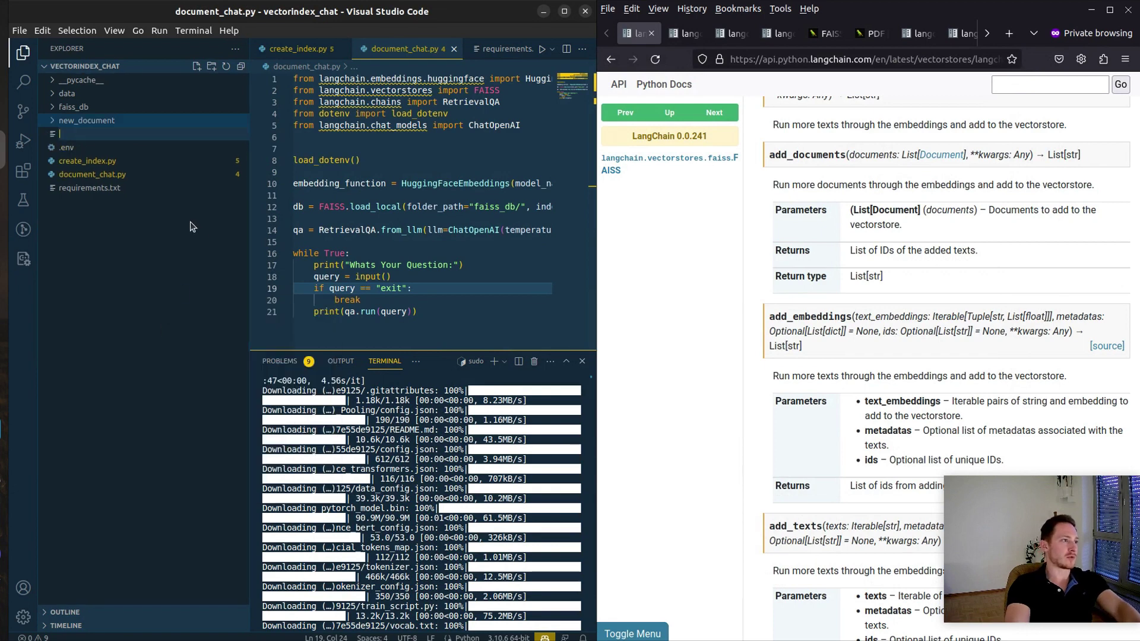
{"action": "type", "text": "add_document.py"}
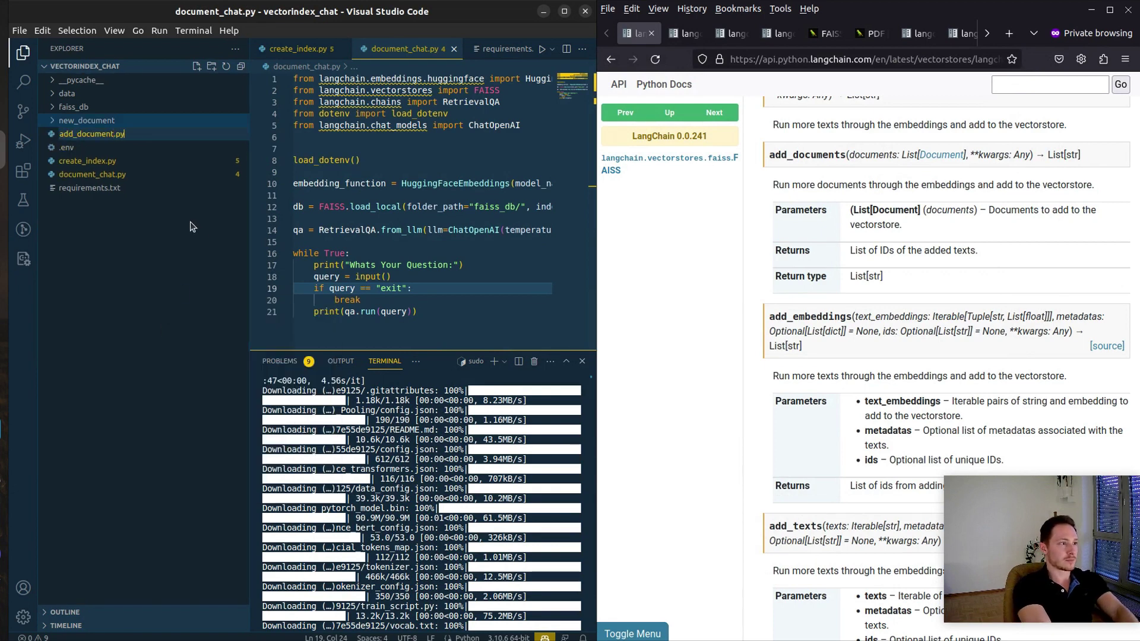
{"action": "key", "text": "Return"}
{"action": "right_click", "coordinate": [116, 270]}
{"action": "left_click", "coordinate": [142, 294]}
{"action": "type", "text": "utils.py"}
{"action": "key", "text": "Return"}
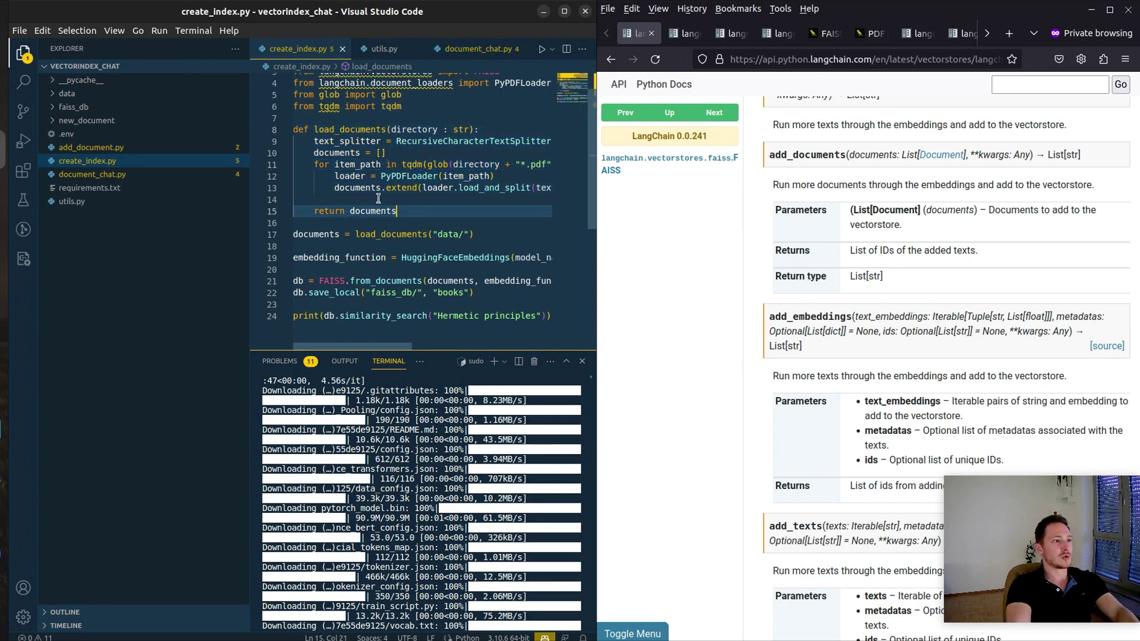
Step: Move load_documents from create_index.py into utils.py and import it back
{"action": "left_click_drag", "start_coordinate": [401, 211], "coordinate": [287, 131]}
{"action": "key", "text": "ctrl+x"}
{"action": "left_click", "coordinate": [384, 48]}
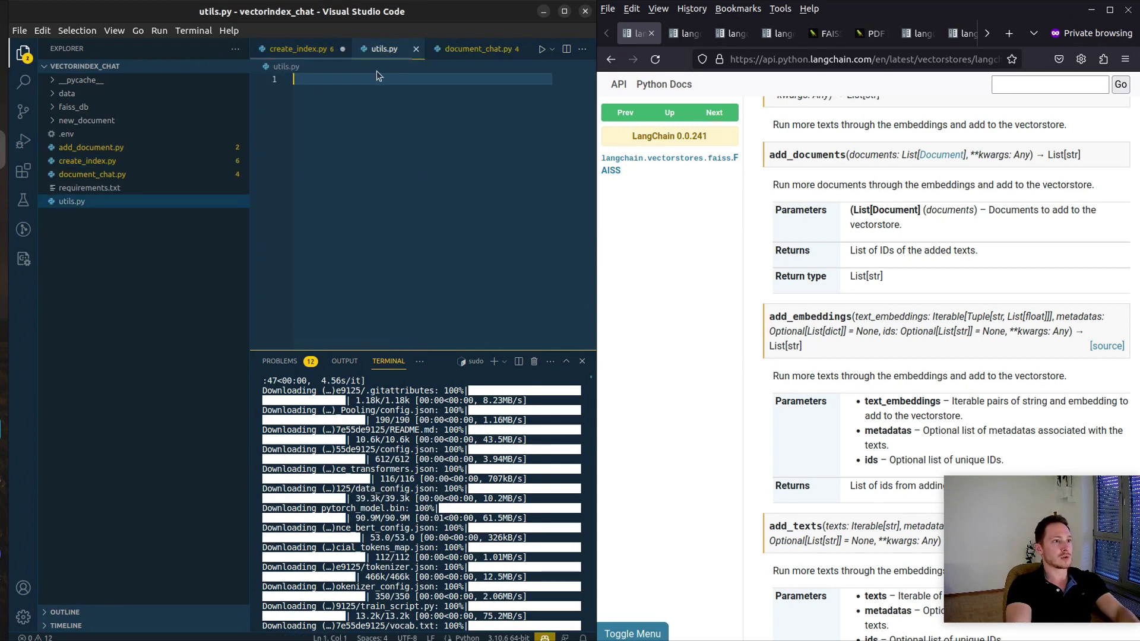
{"action": "key", "text": "ctrl+v"}
{"action": "left_click", "coordinate": [299, 49]}
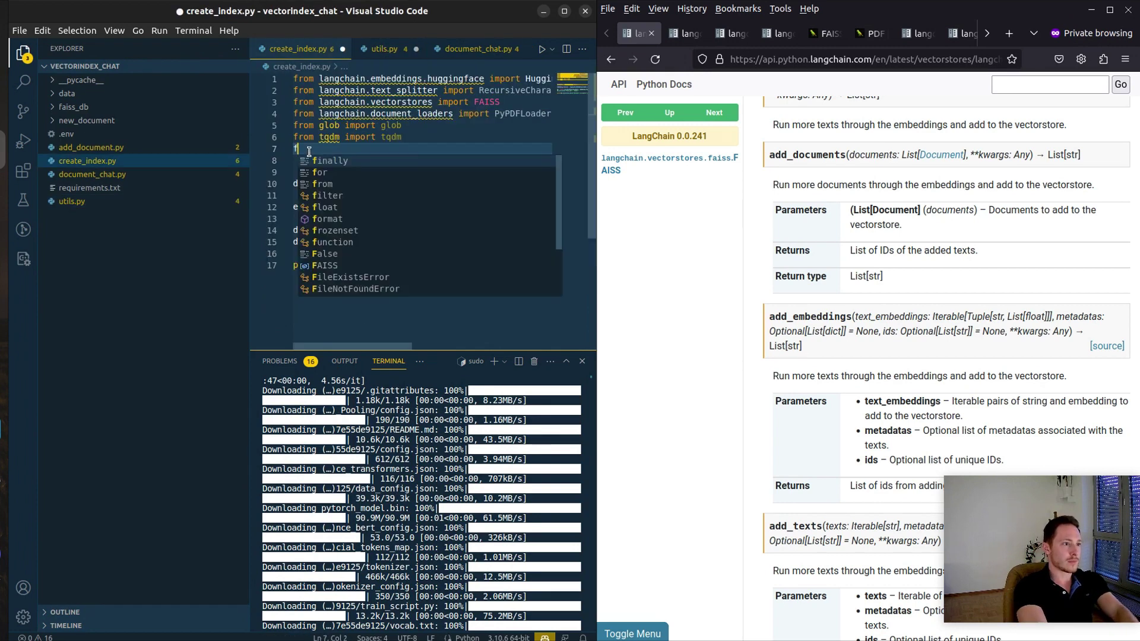
{"action": "type", "text": "from utils import load"}
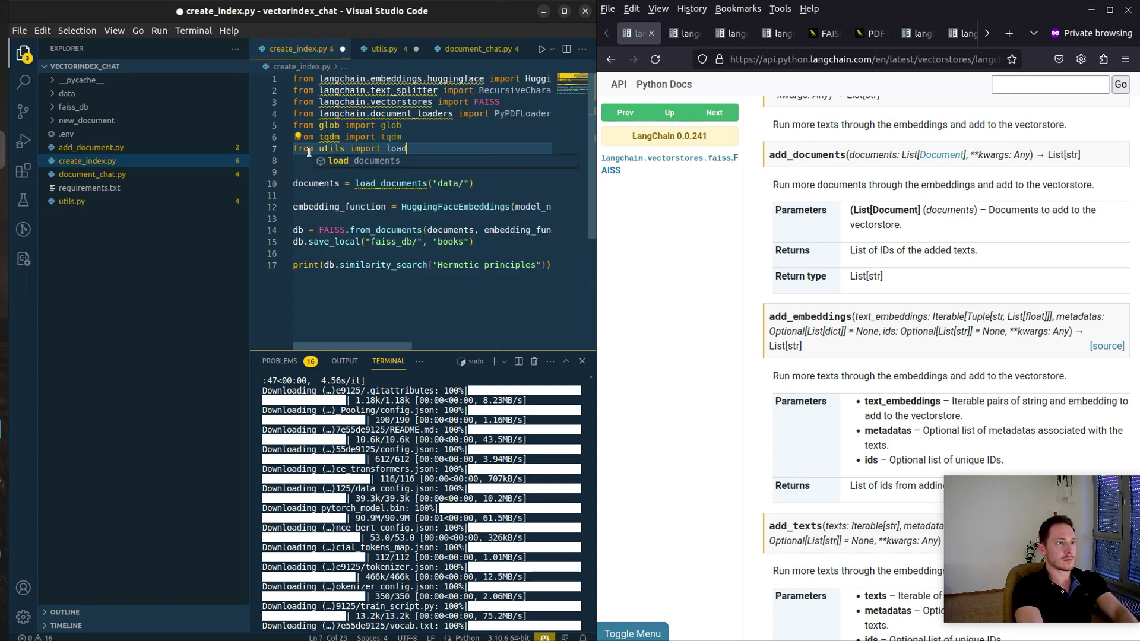
{"action": "key", "text": "Tab"}
{"action": "key", "text": "ctrl+b"}
Step: Copy the embeddings and FAISS imports and the FAISS.load_local line into add_document.py
{"action": "left_click", "coordinate": [172, 48]}
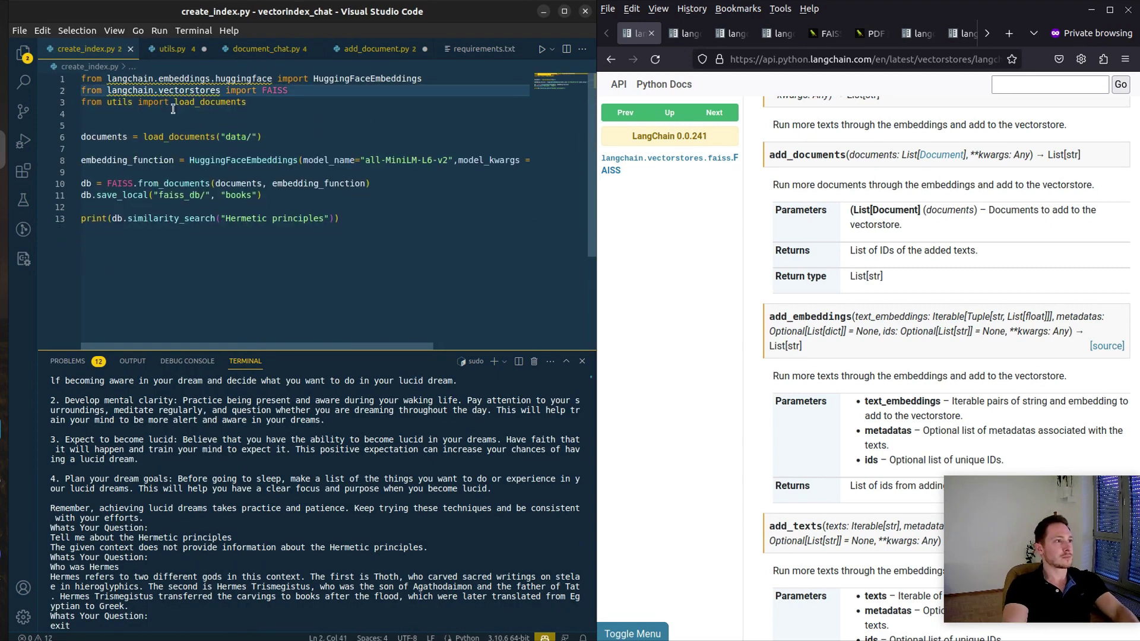
{"action": "key", "text": "ctrl+z"}
{"action": "key", "text": "ctrl+Page_Down"}
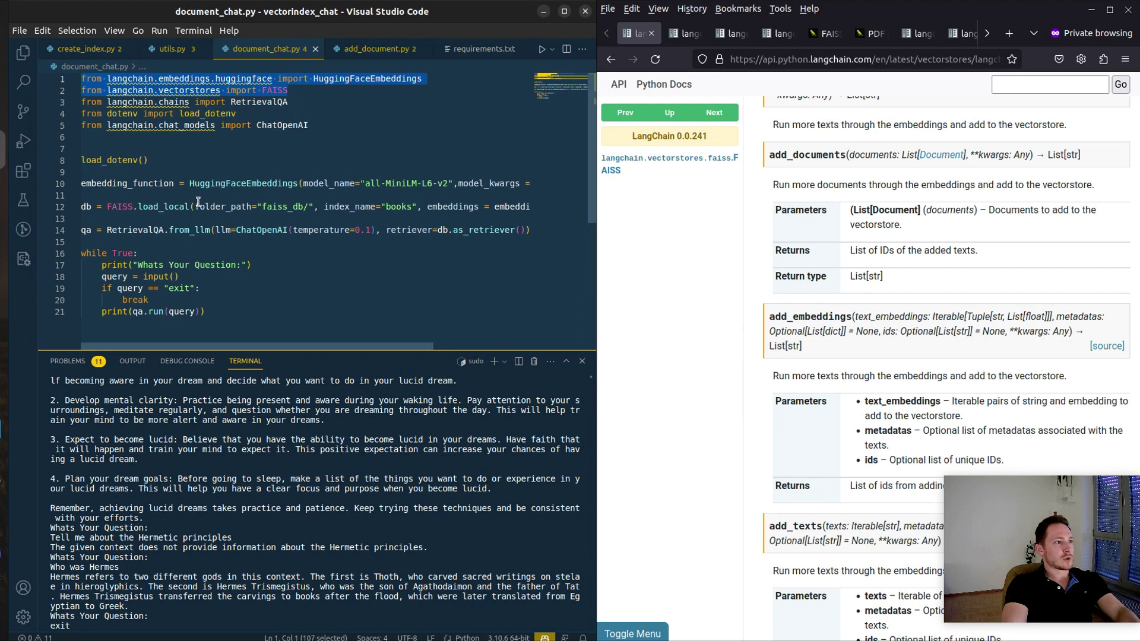
{"action": "triple_click", "coordinate": [198, 206]}
{"action": "key", "text": "ctrl+c"}
{"action": "key", "text": "ctrl+Page_Down"}
{"action": "key", "text": "ctrl+v"}
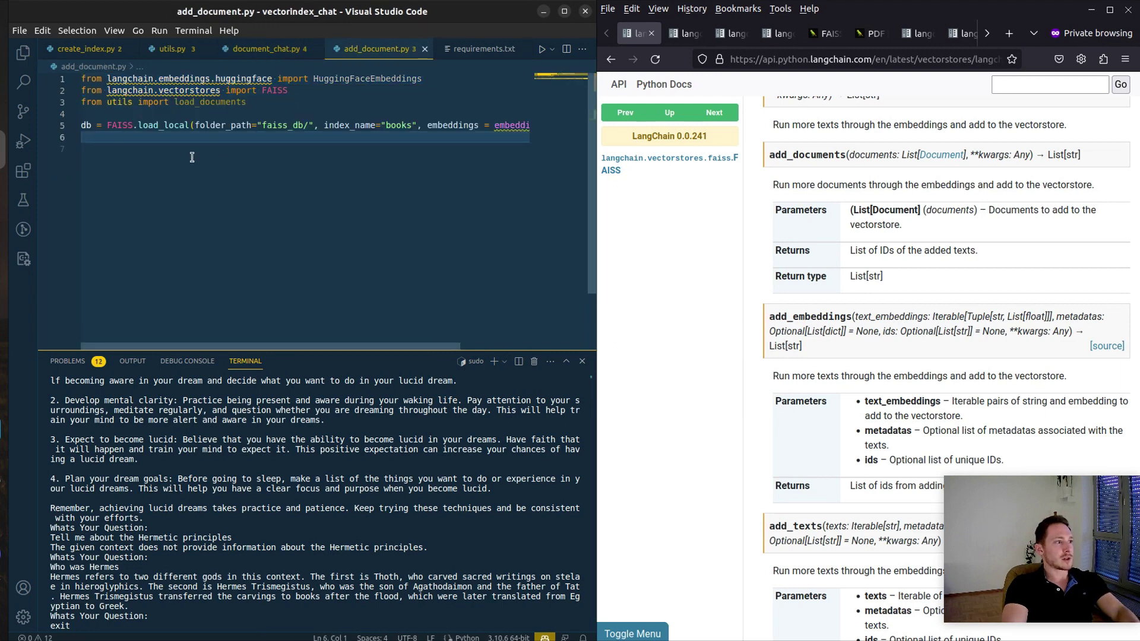
{"action": "type", "text": "db "}
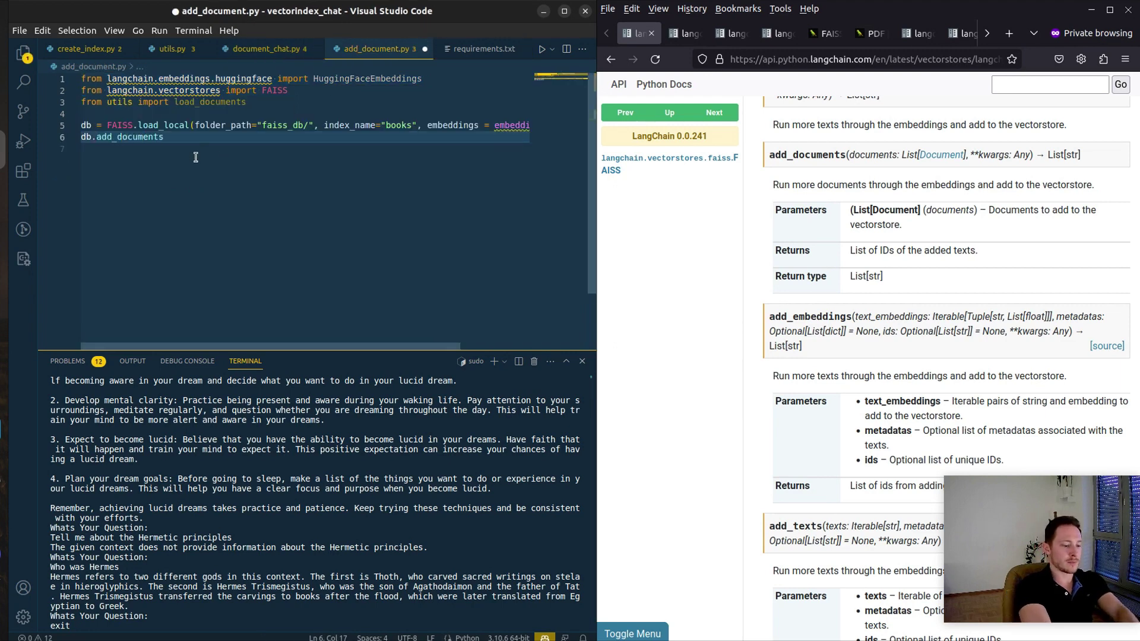
{"action": "type", "text": "(load_documents(\"new"}
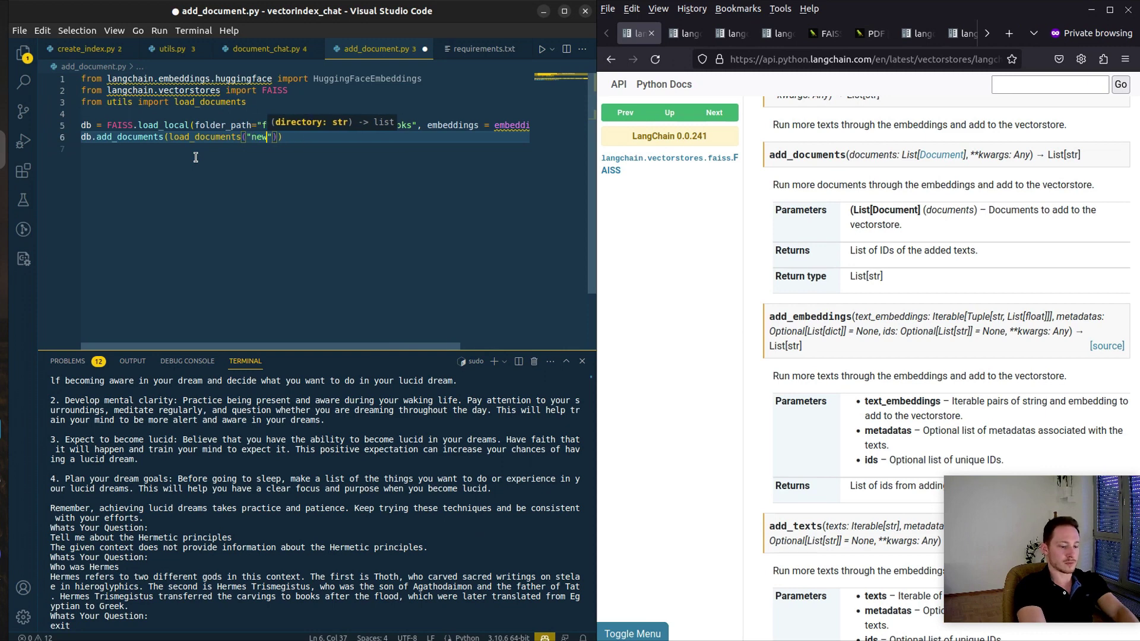
{"action": "type", "text": "_document/"}
Step: Add the embedding function and save_local lines to add_document.py and save it
{"action": "left_click", "coordinate": [248, 102]}
{"action": "key", "text": "Return"}
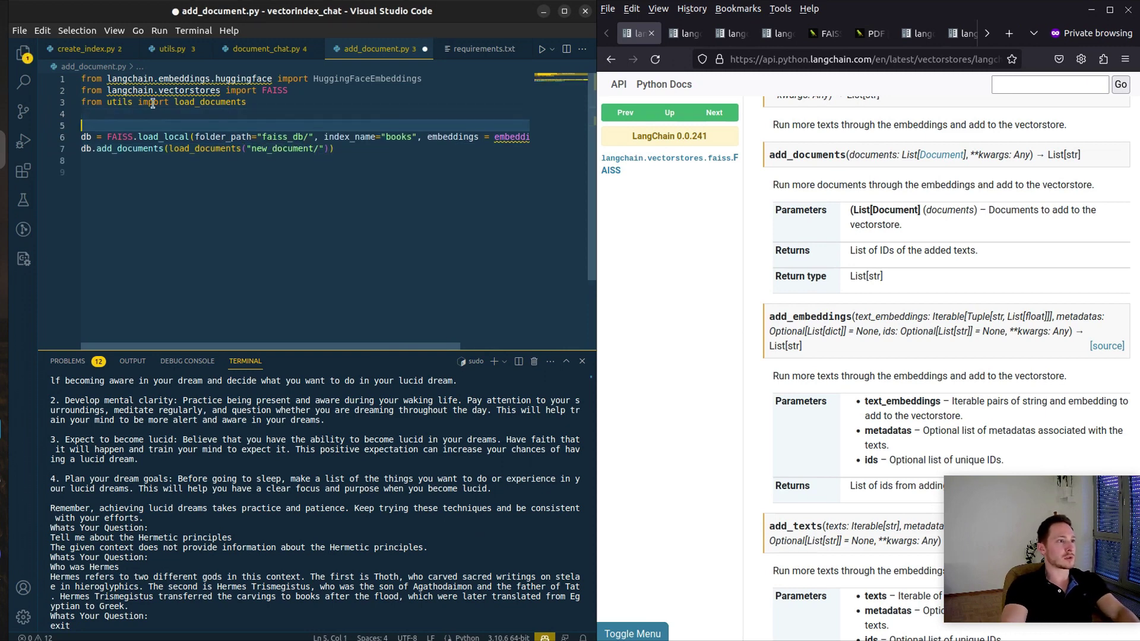
{"action": "left_click", "coordinate": [266, 49]}
{"action": "left_click", "coordinate": [374, 49]}
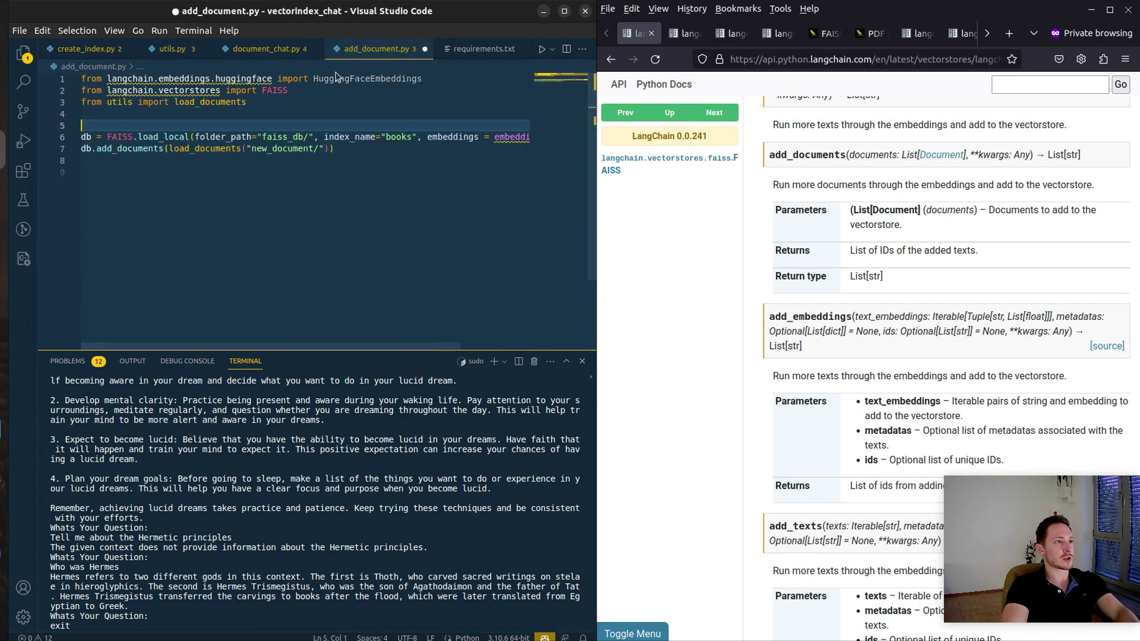
{"action": "key", "text": "ctrl+v"}
{"action": "key", "text": "ctrl+s"}
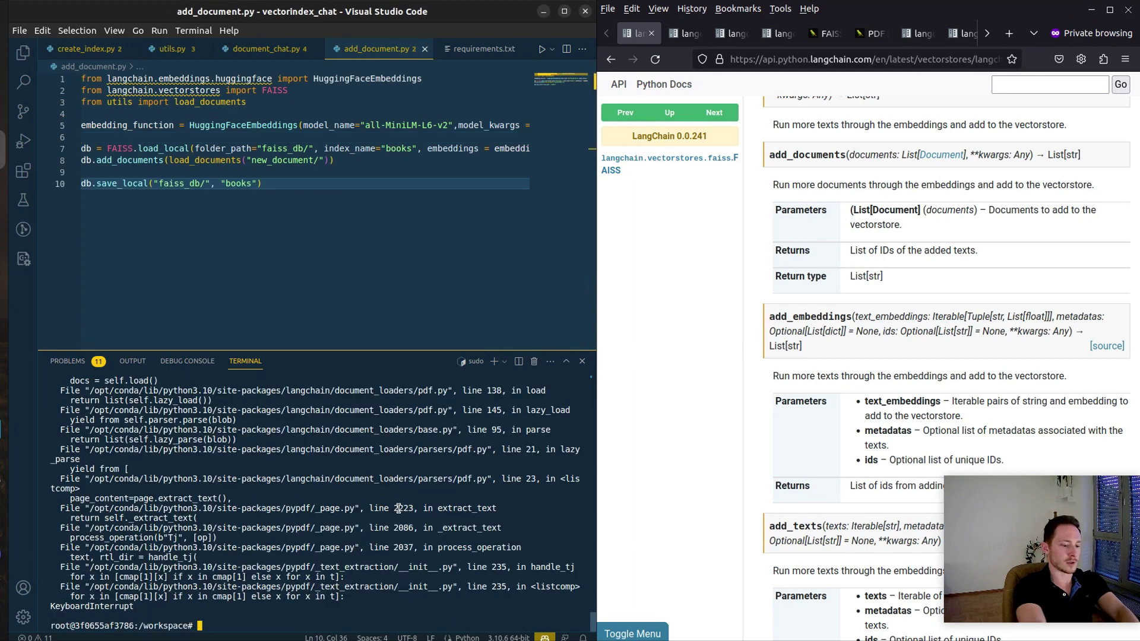
{"action": "type", "text": "python3 add_document.py"}
Step: Run add_document.py to index the document, then ask document_chat.py about ISO/IEC 27001
{"action": "key", "text": "Return"}
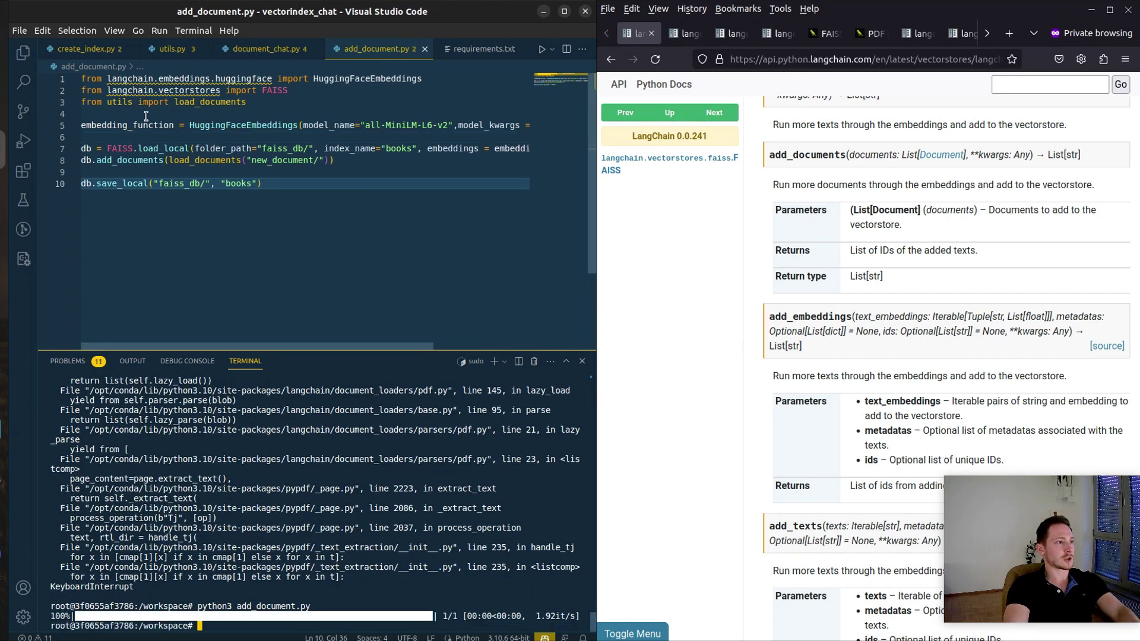
{"action": "type", "text": "lspython3 document_chat.py"}
{"action": "key", "text": "Return"}
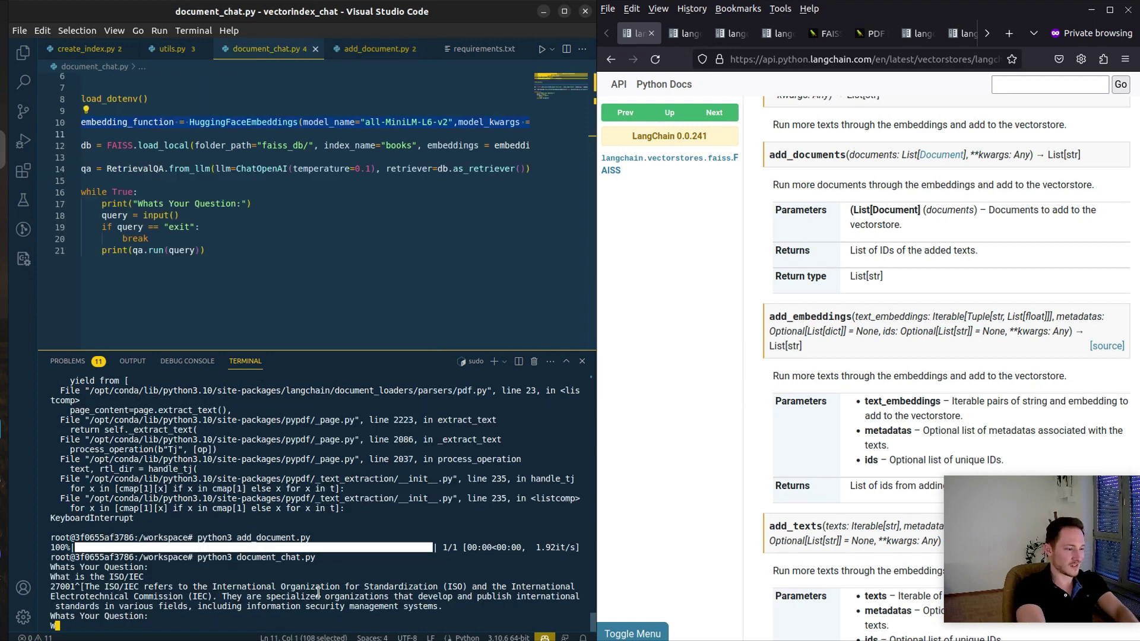
{"action": "type", "text": "What is the ISO/IEC 2700"}
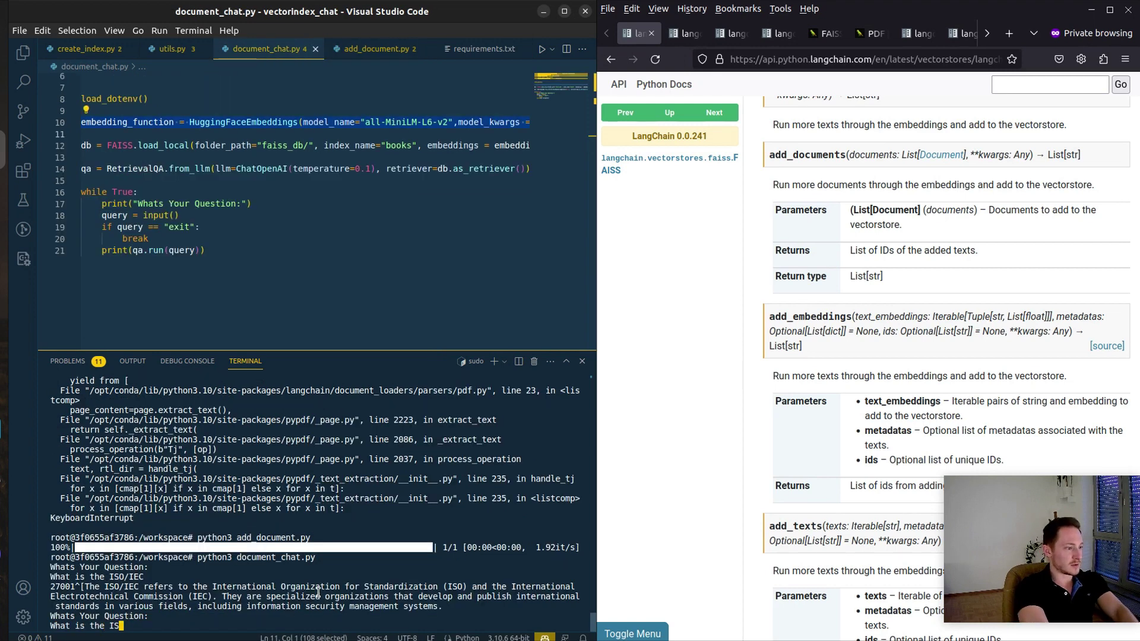
{"action": "type", "text": "1 Security Standard"}
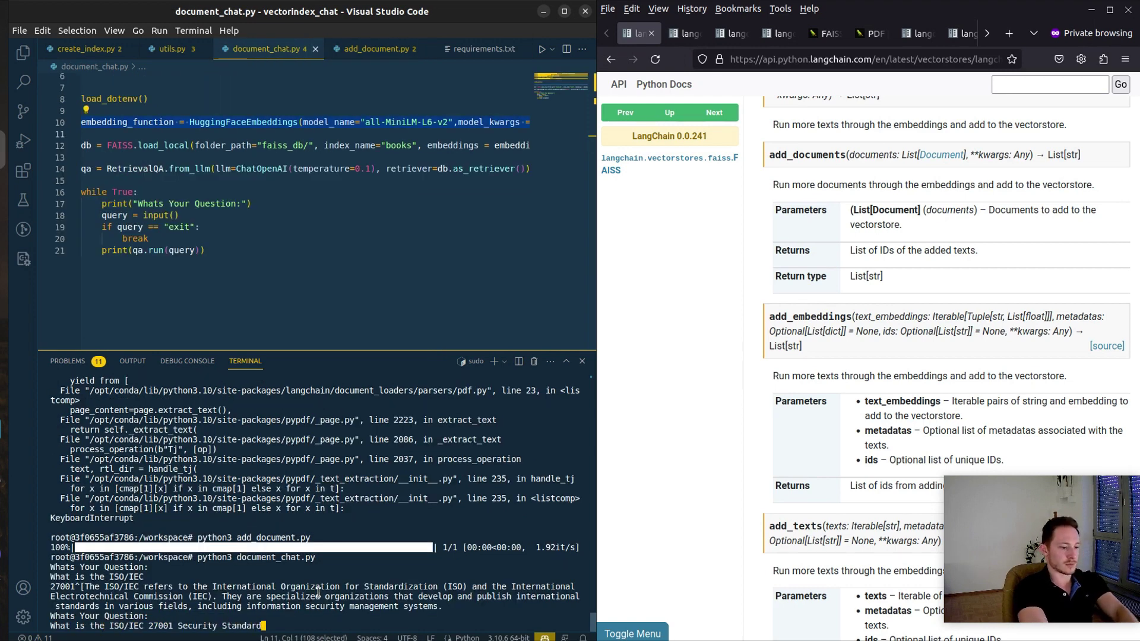
{"action": "type", "text": "?"}
{"action": "key", "text": "Return"}
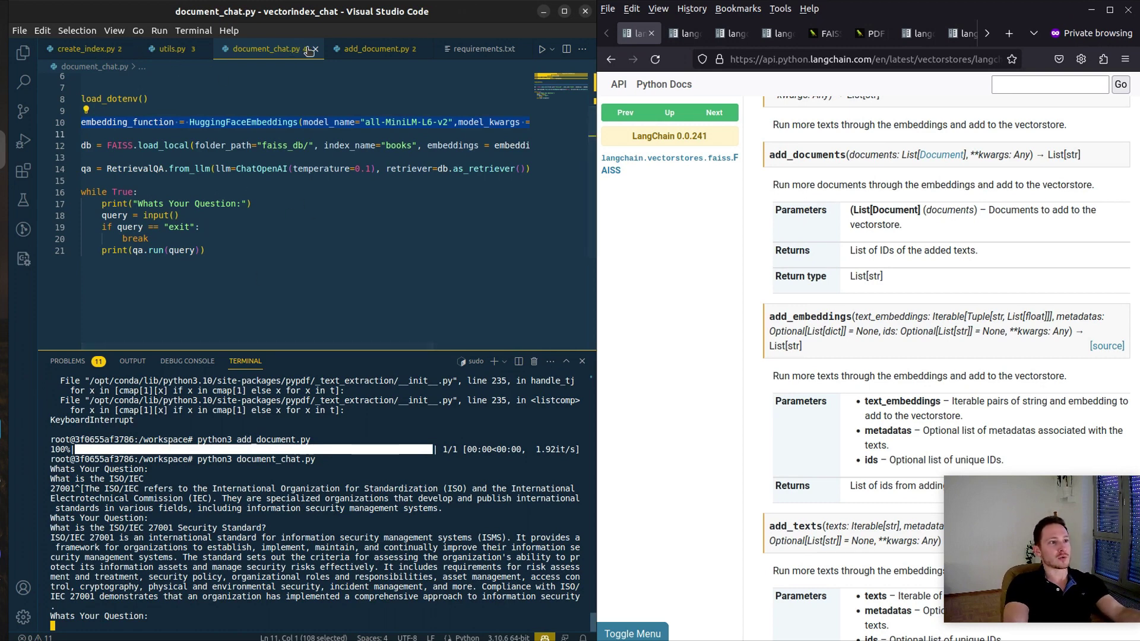
{"action": "key", "text": "ctrl+Page_Down"}
Step: Add a retrieval_chat class with an __init__ method above the embedding setup in document_chat.py
{"action": "double_click", "coordinate": [121, 185]}
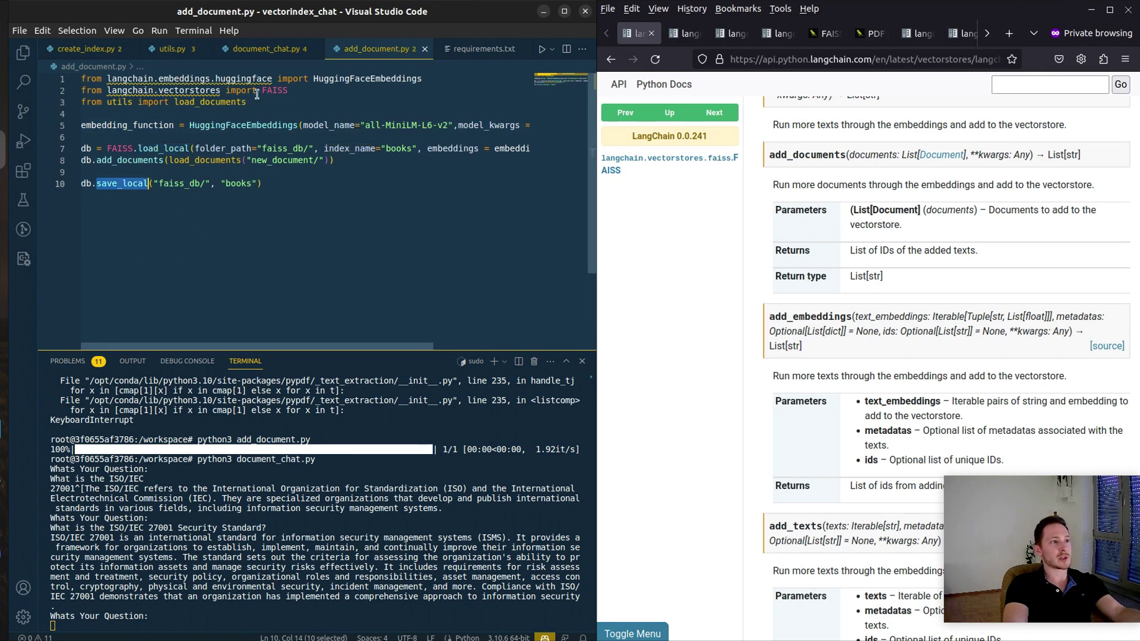
{"action": "key", "text": "ctrl+Page_Up"}
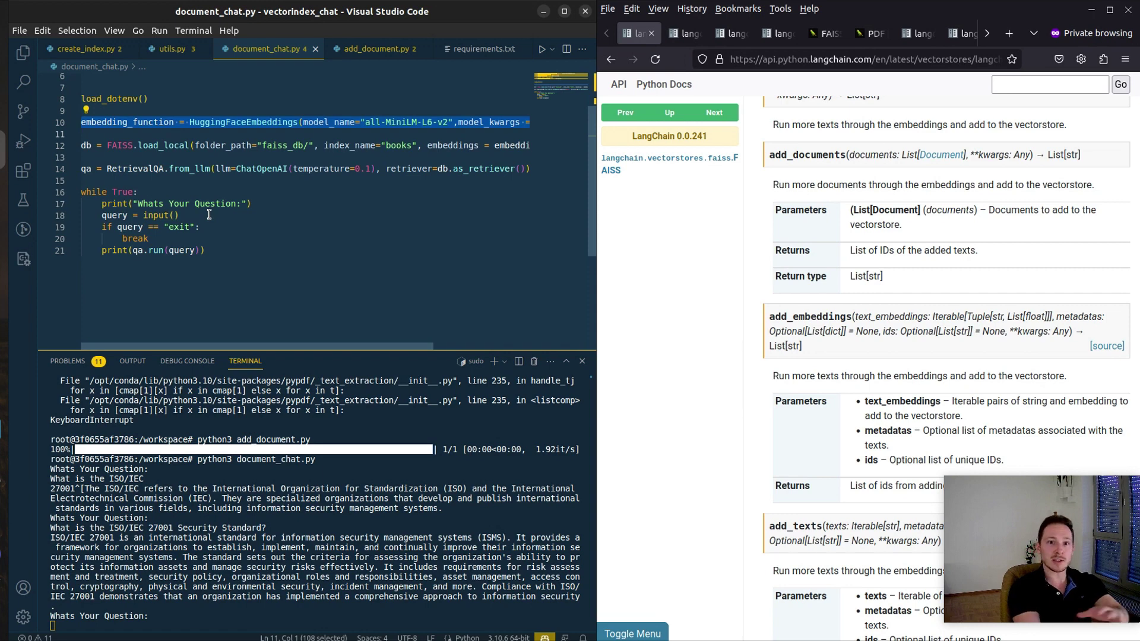
{"action": "scroll", "coordinate": [208, 215], "scroll_direction": "up", "scroll_amount": 3}
{"action": "key", "text": "Up"}
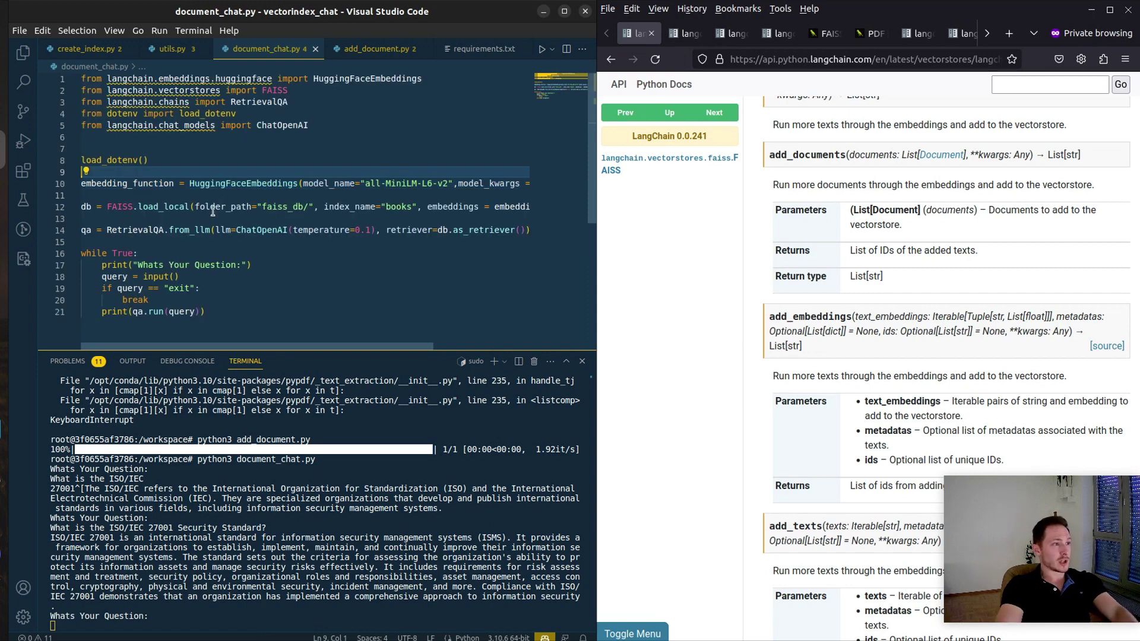
{"action": "mouse_move", "coordinate": [243, 183]}
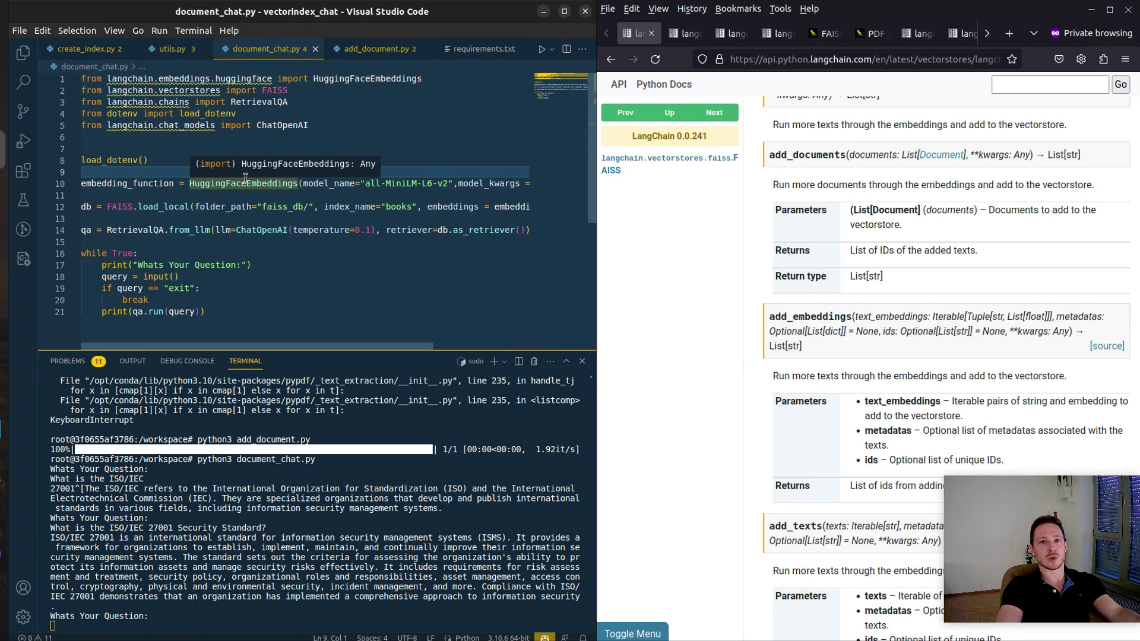
{"action": "type", "text": "class "}
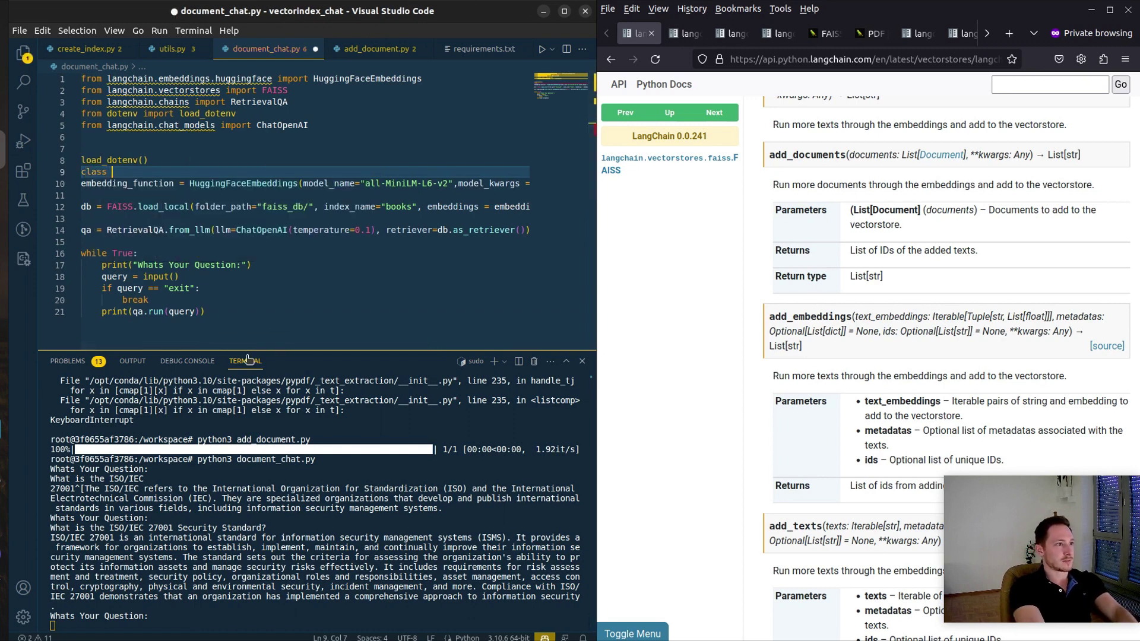
{"action": "type", "text": "retrieval_chat():"}
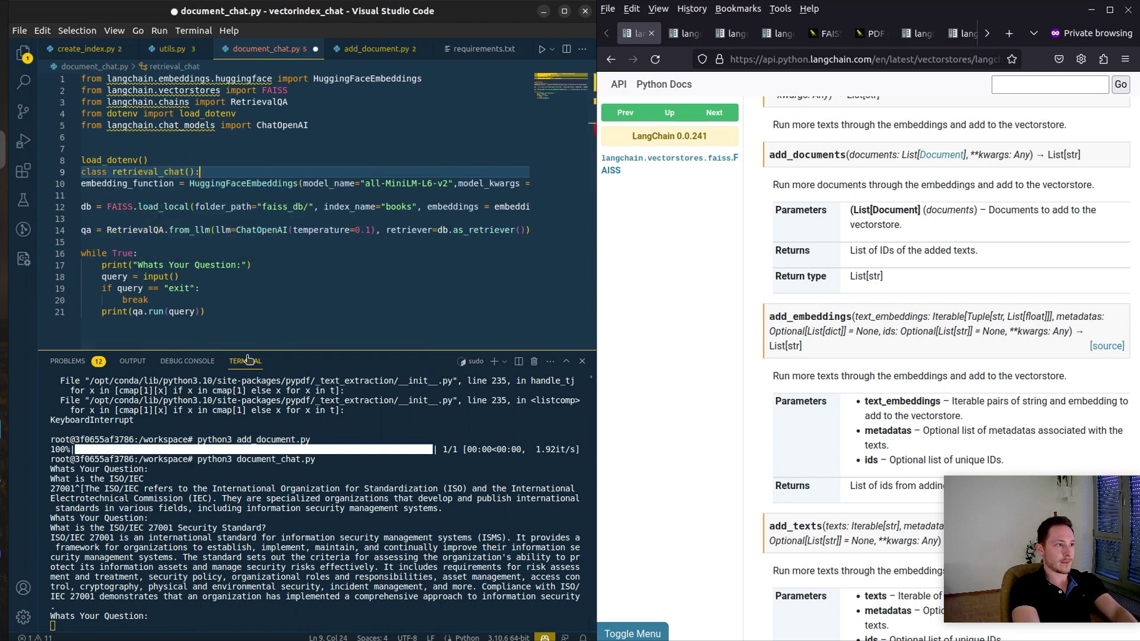
{"action": "key", "text": "Return"}
{"action": "type", "text": "def __"}
{"action": "key", "text": "Return"}
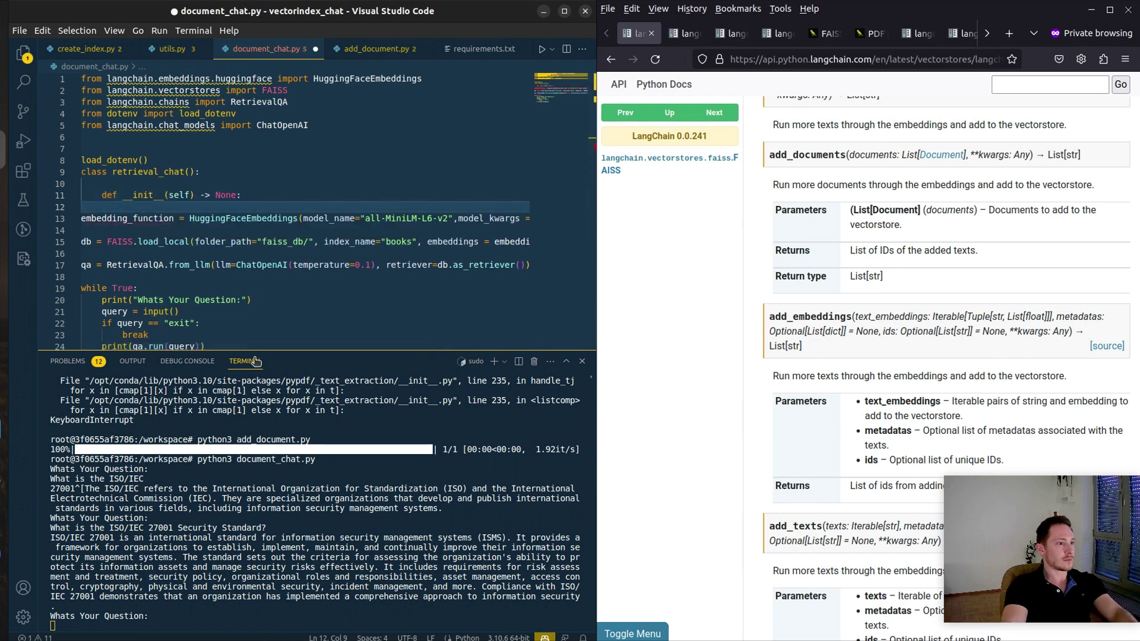
{"action": "key", "text": "ctrl+shift+k"}
Step: Indent the embedding, database and qa setup into __init__ and add answer_question returning self.qa.run(question)
{"action": "left_click_drag", "start_coordinate": [82, 217], "coordinate": [219, 276]}
{"action": "key", "text": "Tab"}
{"action": "left_click", "coordinate": [124, 264]}
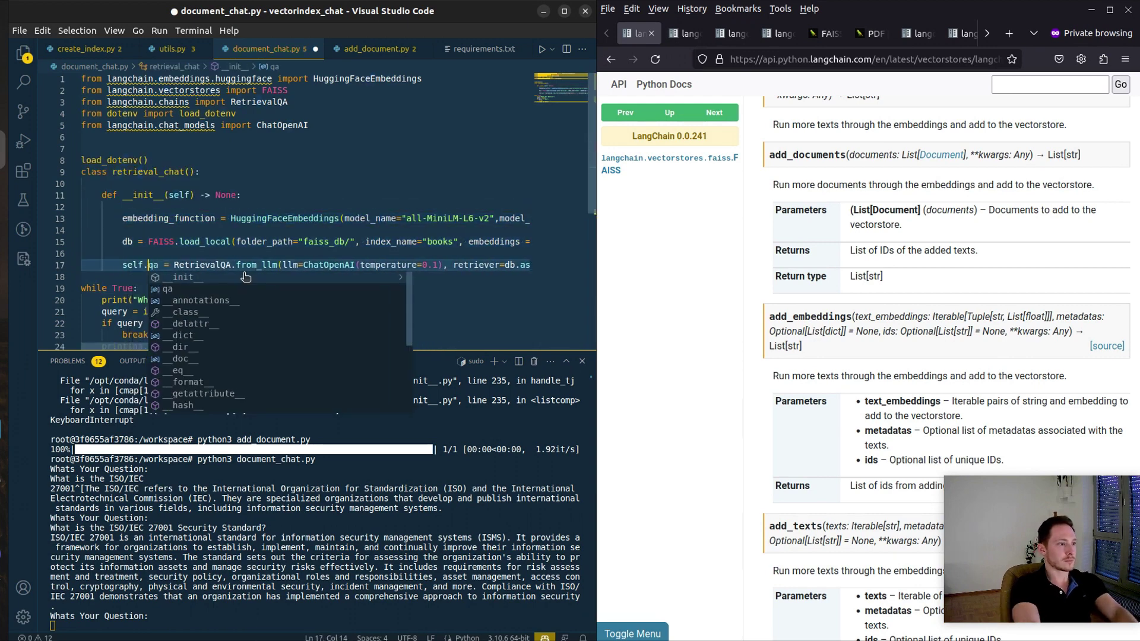
{"action": "type", "text": "self."}
{"action": "left_click", "coordinate": [220, 276]}
{"action": "key", "text": "Return"}
{"action": "type", "text": "def "}
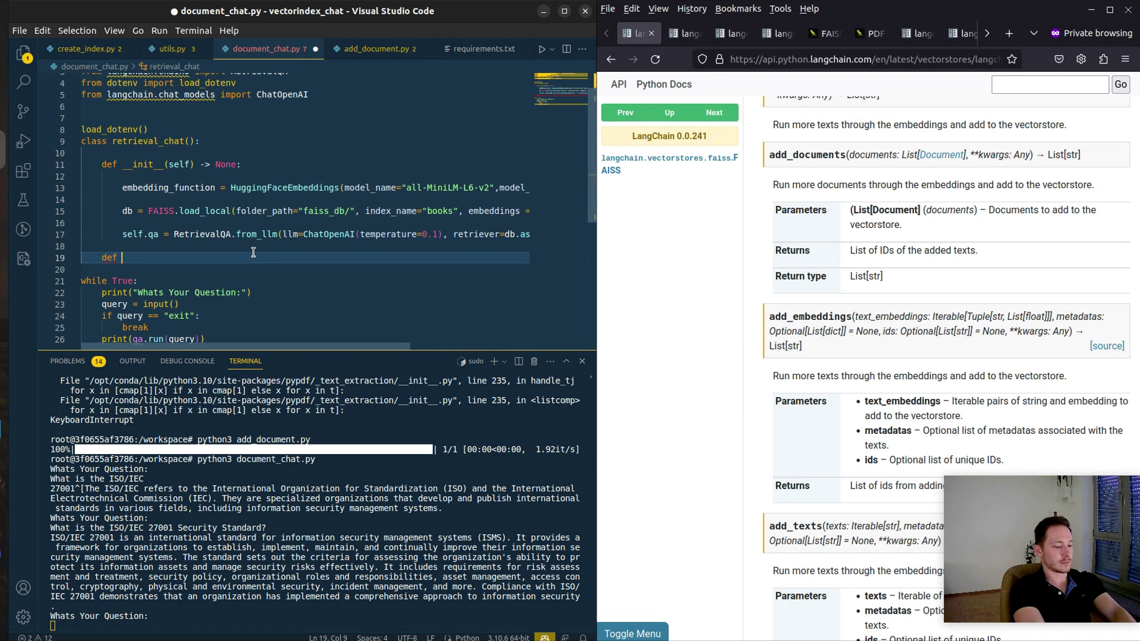
{"action": "type", "text": "answer_question(question :str):"}
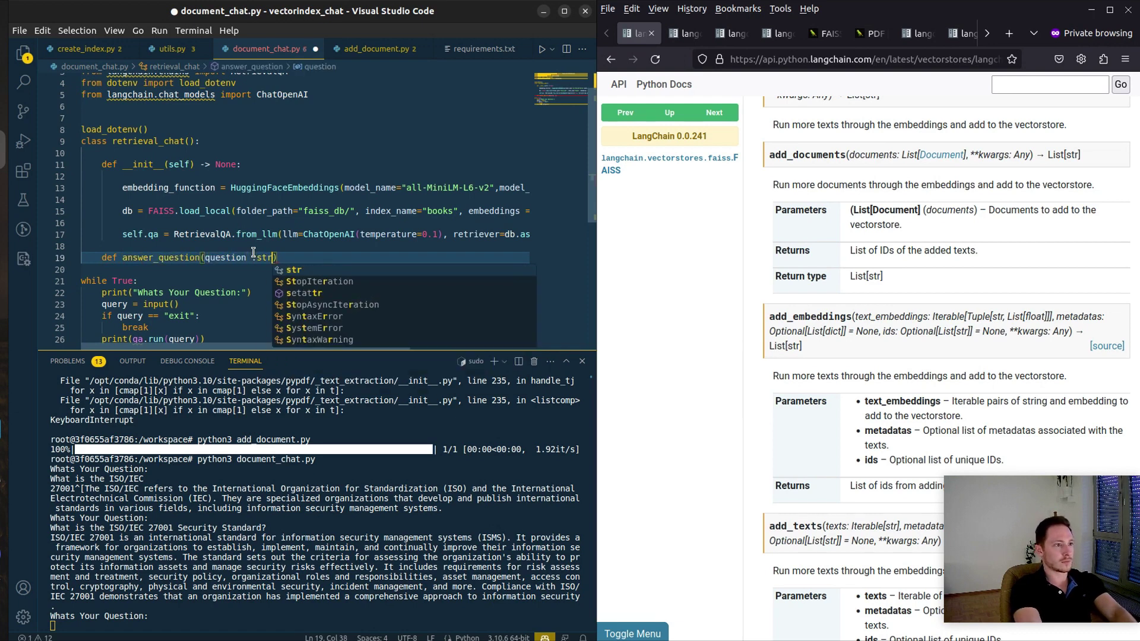
{"action": "key", "text": "Return"}
{"action": "type", "text": "return self.a.run(question)"}
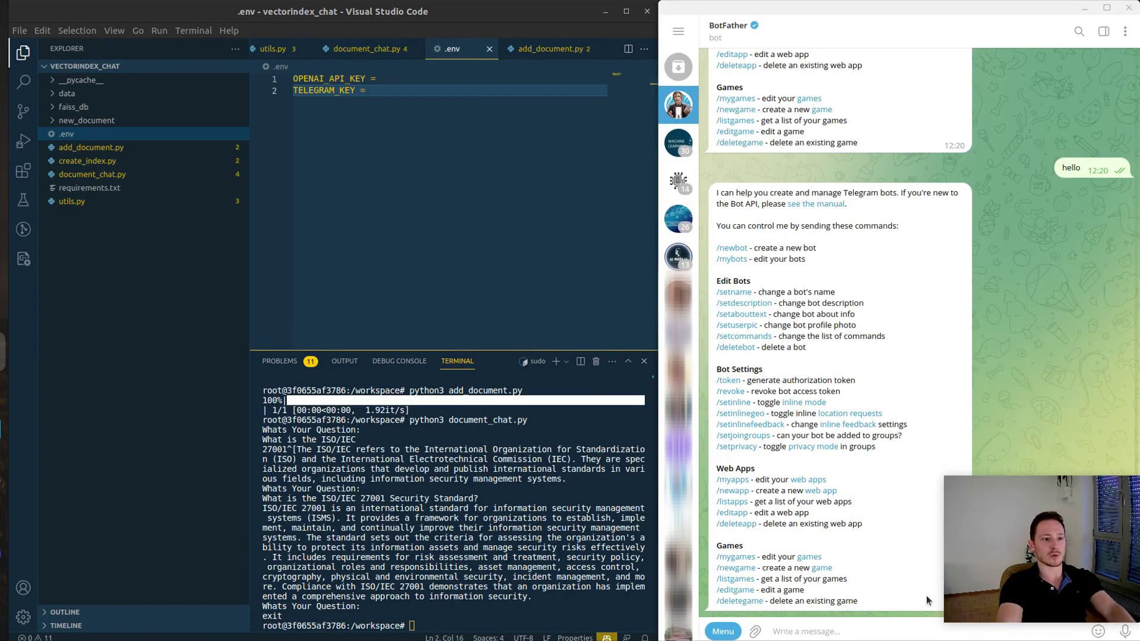
Step: Send /newbot to BotFather and submit a name for the new bot
{"action": "left_click", "coordinate": [733, 247]}
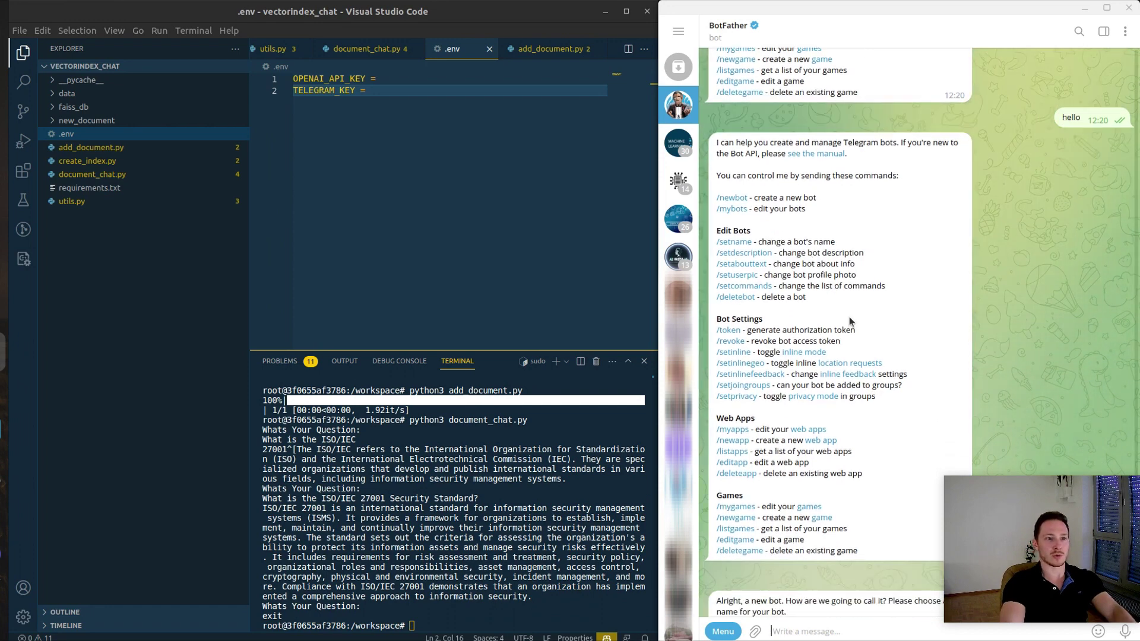
{"action": "left_click", "coordinate": [809, 631]}
{"action": "type", "text": "documentn"}
{"action": "key", "text": "Return"}
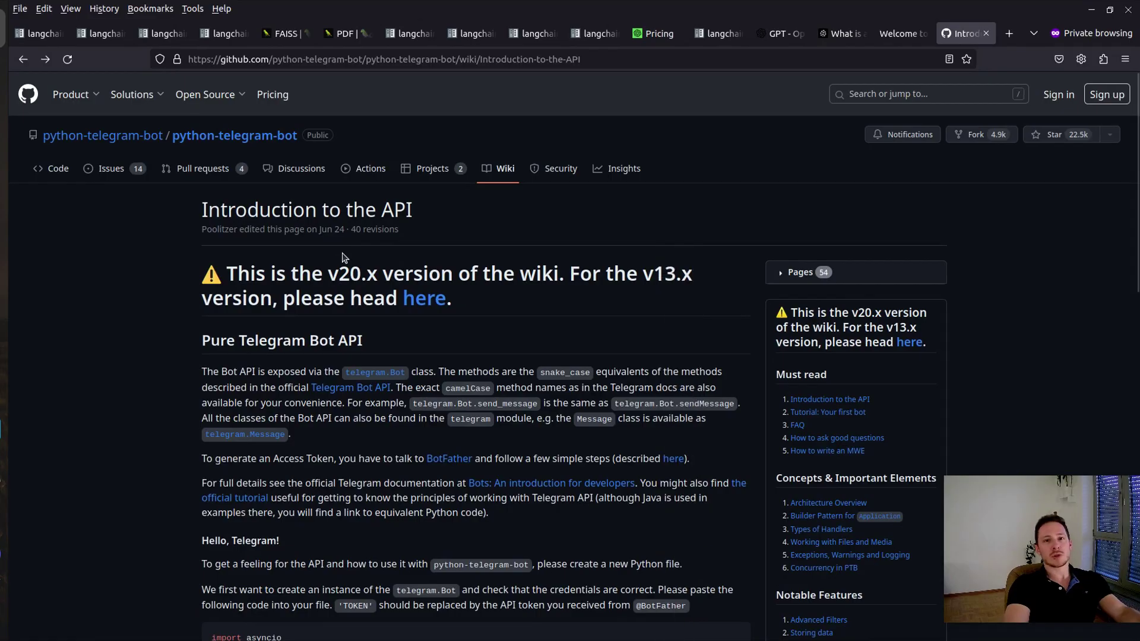
{"action": "scroll", "coordinate": [505, 286], "scroll_direction": "down", "scroll_amount": 5}
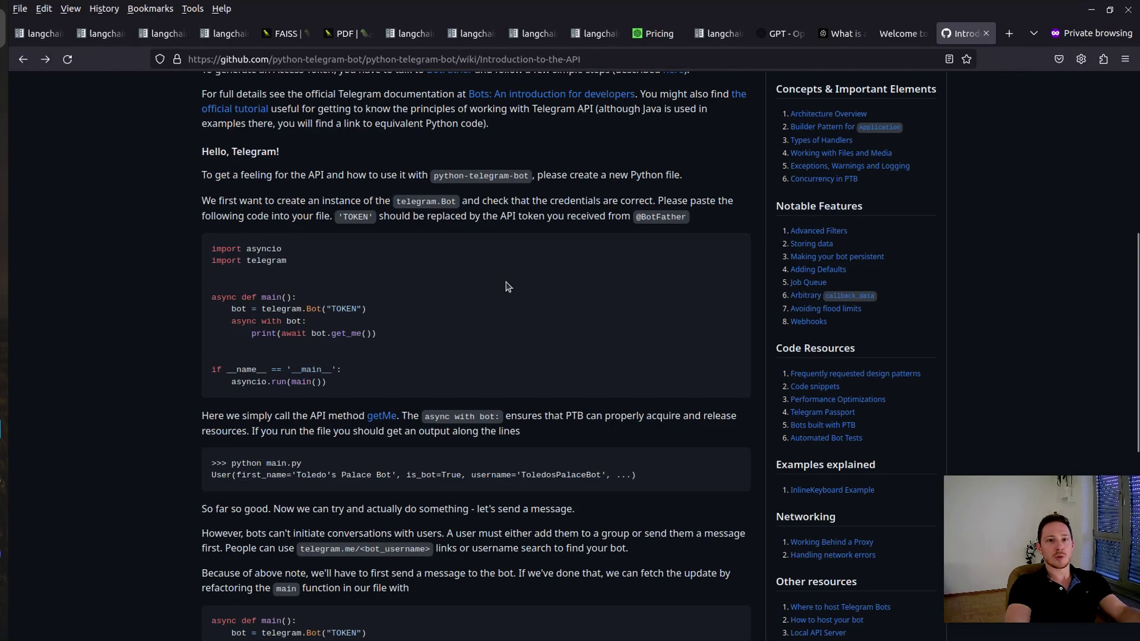
{"action": "scroll", "coordinate": [505, 287], "scroll_direction": "down", "scroll_amount": 10}
Step: Go to the python-telegram-bot wiki's 'Your first Bot' page
{"action": "left_click", "coordinate": [489, 525]}
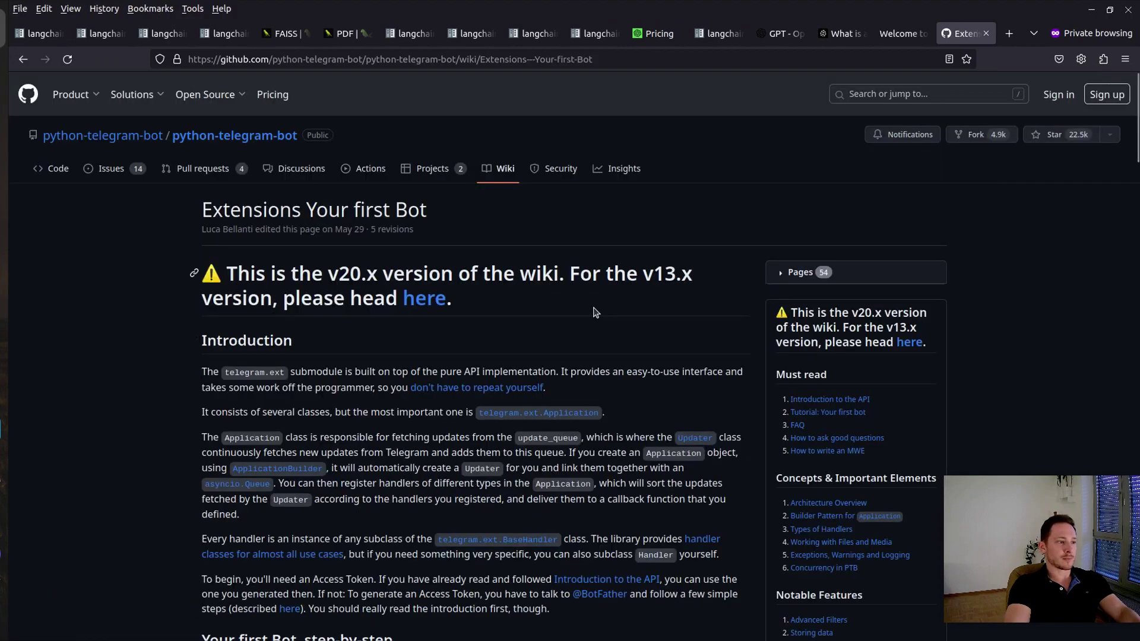
{"action": "scroll", "coordinate": [595, 313], "scroll_direction": "down", "scroll_amount": 10}
{"action": "scroll", "coordinate": [580, 286], "scroll_direction": "down", "scroll_amount": 8}
{"action": "scroll", "coordinate": [561, 250], "scroll_direction": "down", "scroll_amount": 8}
{"action": "scroll", "coordinate": [523, 206], "scroll_direction": "down", "scroll_amount": 8}
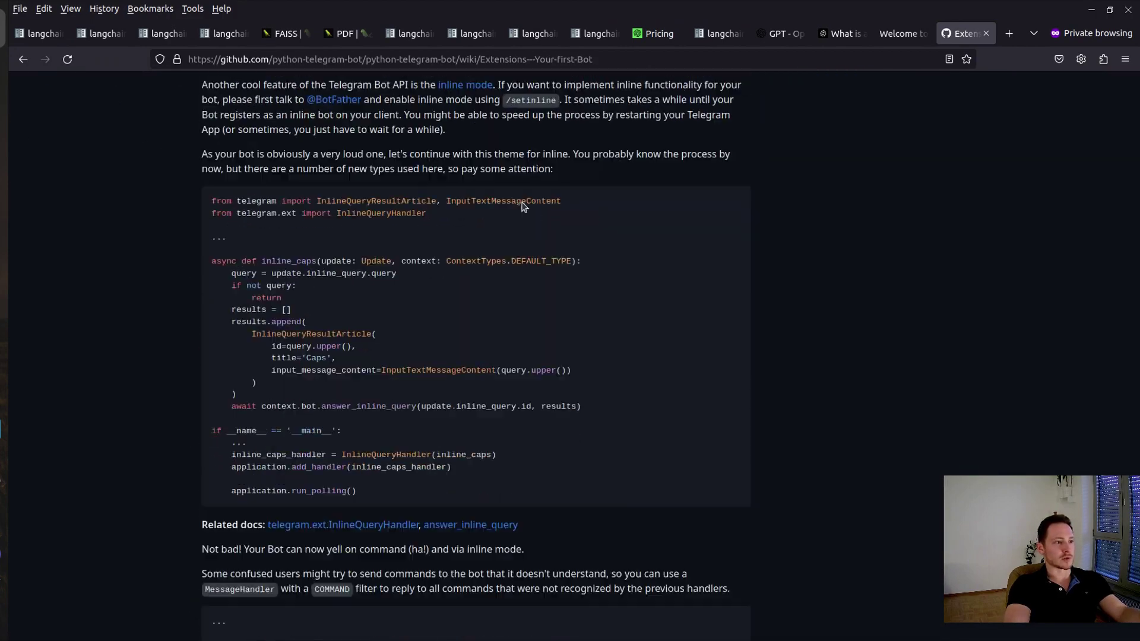
{"action": "scroll", "coordinate": [524, 207], "scroll_direction": "down", "scroll_amount": 10}
{"action": "scroll", "coordinate": [522, 224], "scroll_direction": "up", "scroll_amount": 5}
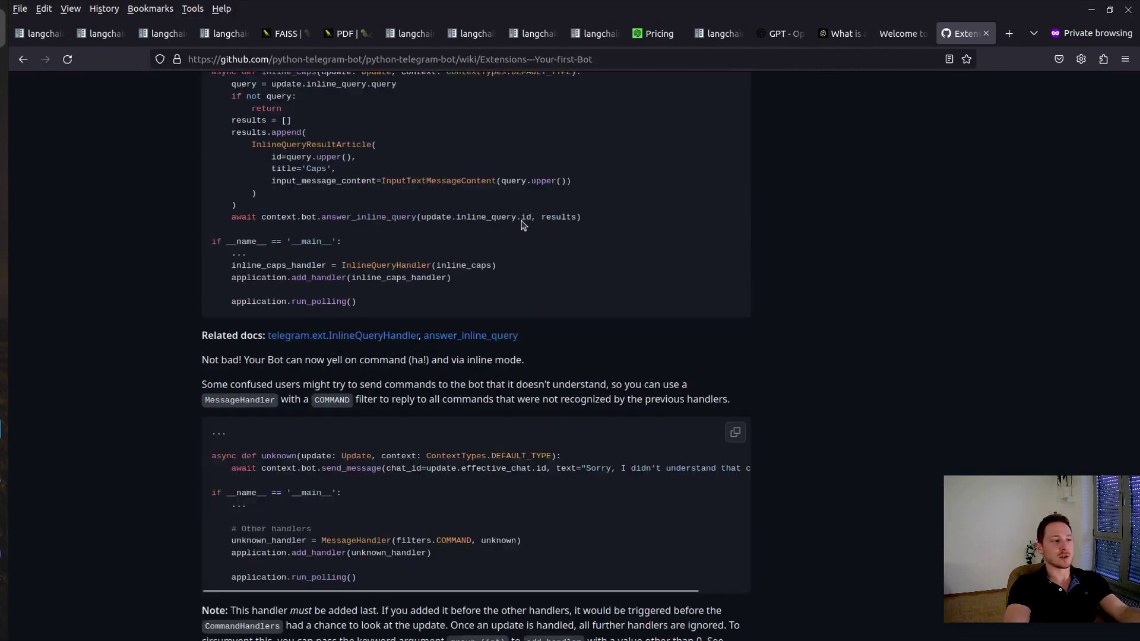
{"action": "scroll", "coordinate": [522, 225], "scroll_direction": "up", "scroll_amount": 15}
{"action": "scroll", "coordinate": [523, 225], "scroll_direction": "up", "scroll_amount": 5}
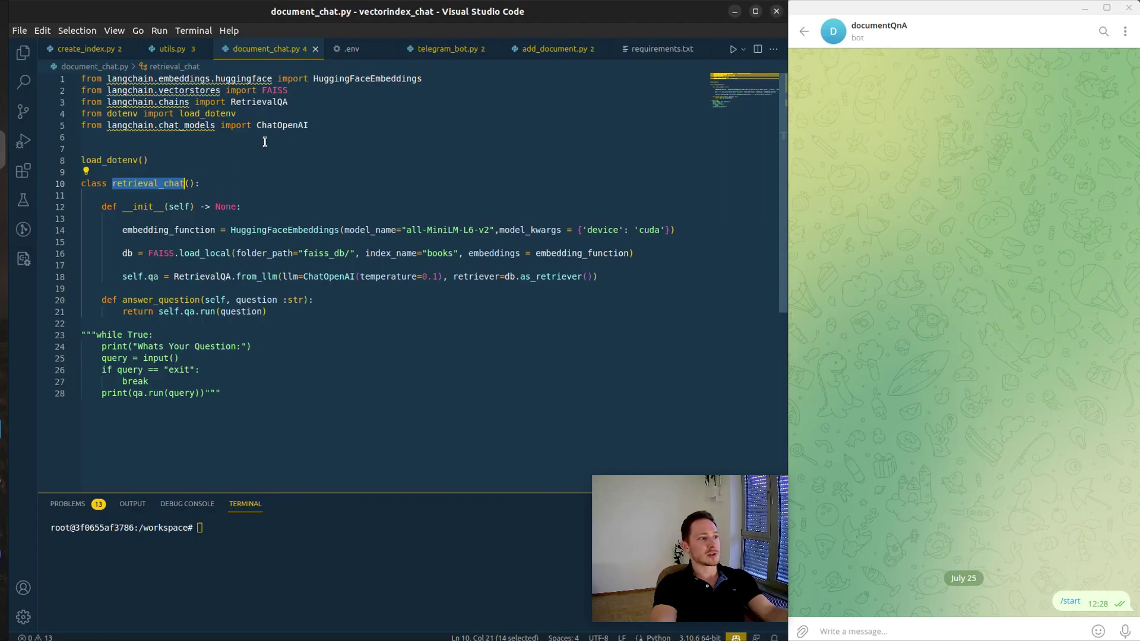
Step: Review telegram_bot.py's qa object, the generate_answer call and the ApplicationBuilder token setup
{"action": "left_click", "coordinate": [427, 48]}
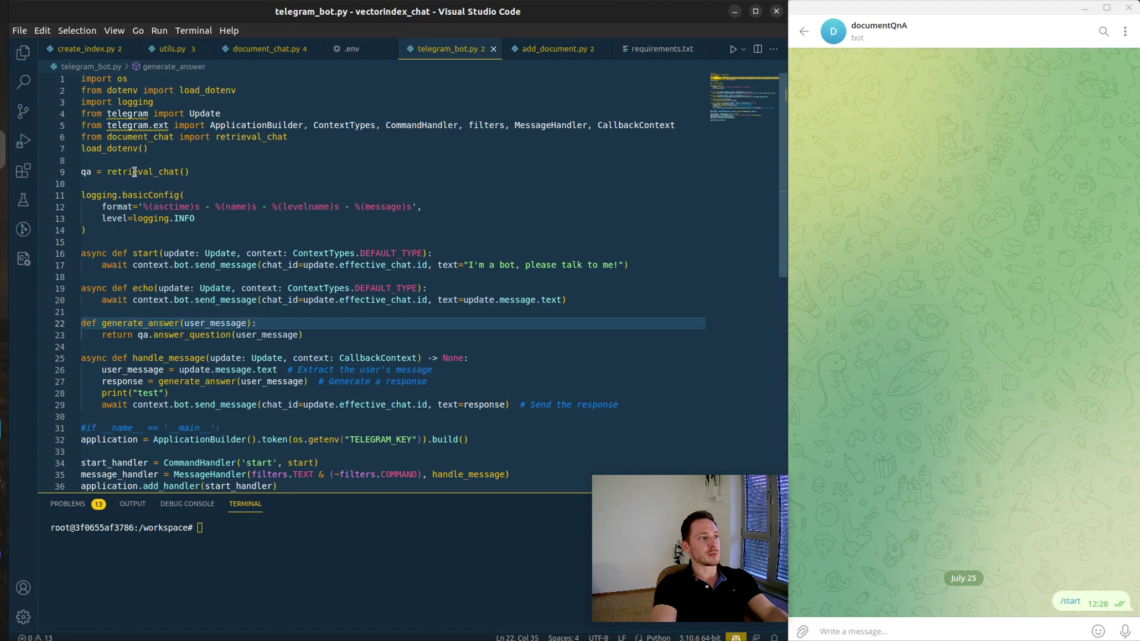
{"action": "double_click", "coordinate": [85, 171]}
{"action": "scroll", "coordinate": [356, 354], "scroll_direction": "down", "scroll_amount": 2}
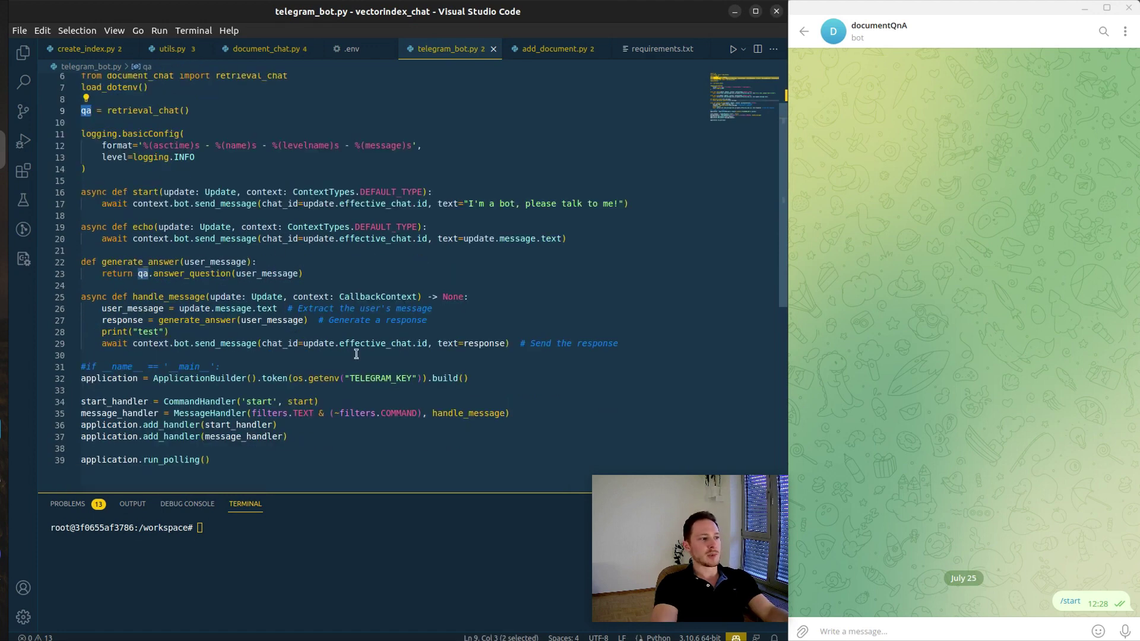
{"action": "double_click", "coordinate": [136, 262]}
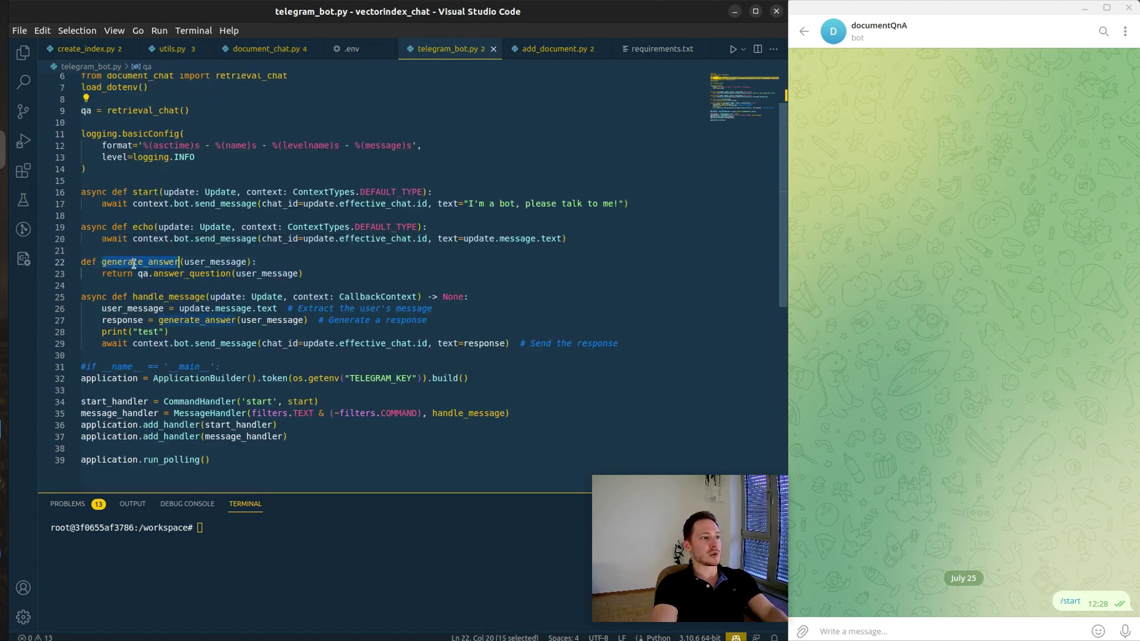
{"action": "double_click", "coordinate": [143, 273]}
{"action": "left_click_drag", "start_coordinate": [138, 273], "coordinate": [311, 268]}
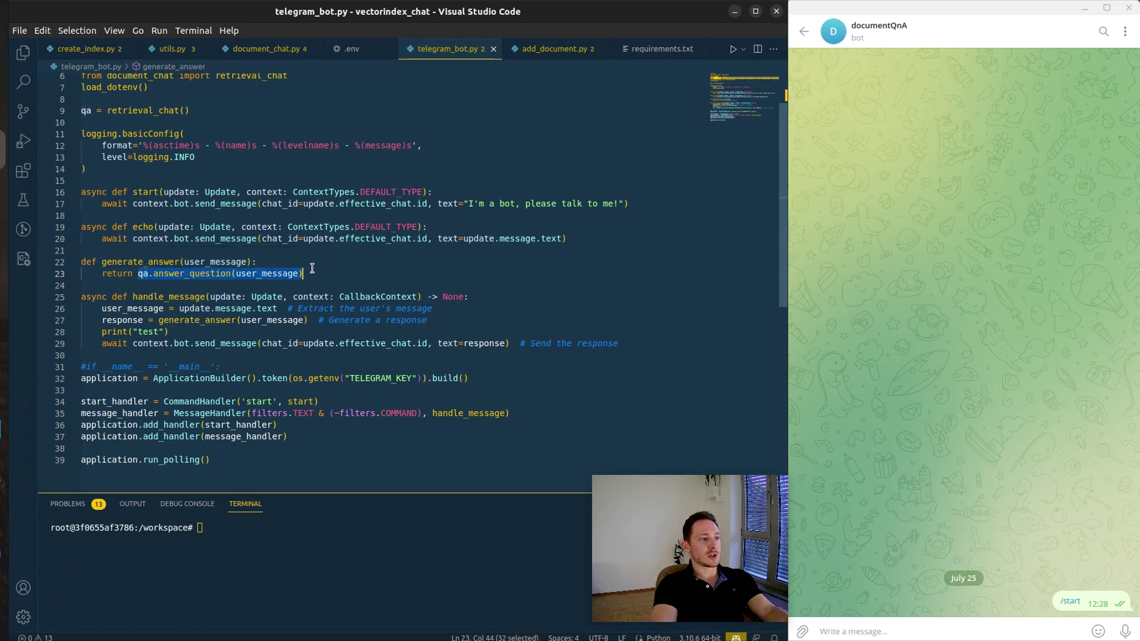
{"action": "scroll", "coordinate": [228, 341], "scroll_direction": "down", "scroll_amount": 2}
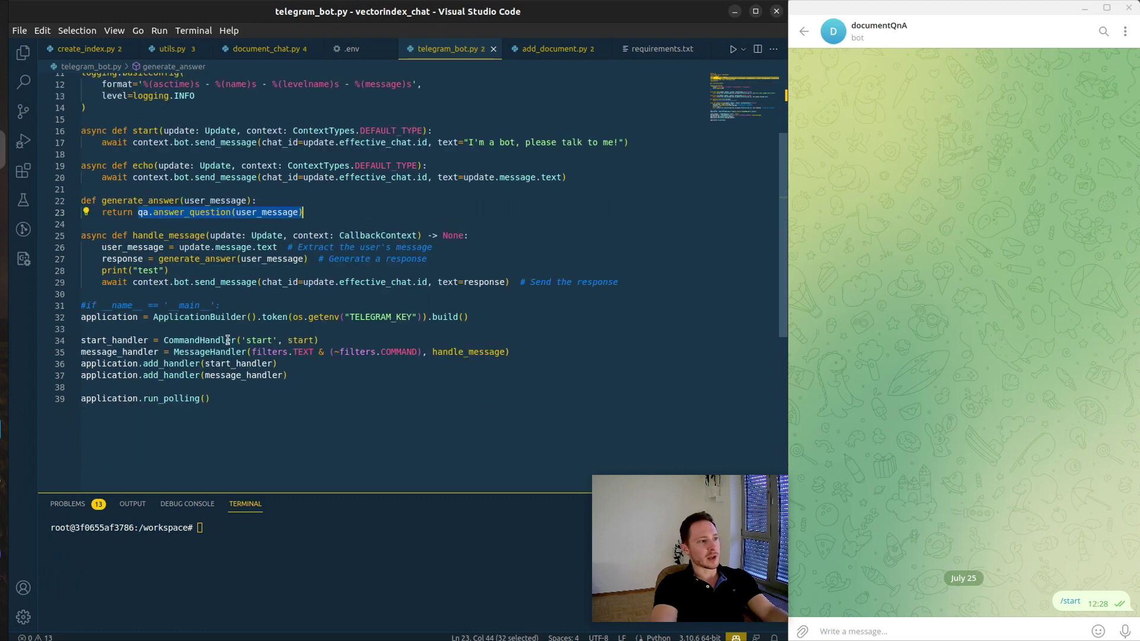
{"action": "double_click", "coordinate": [196, 318]}
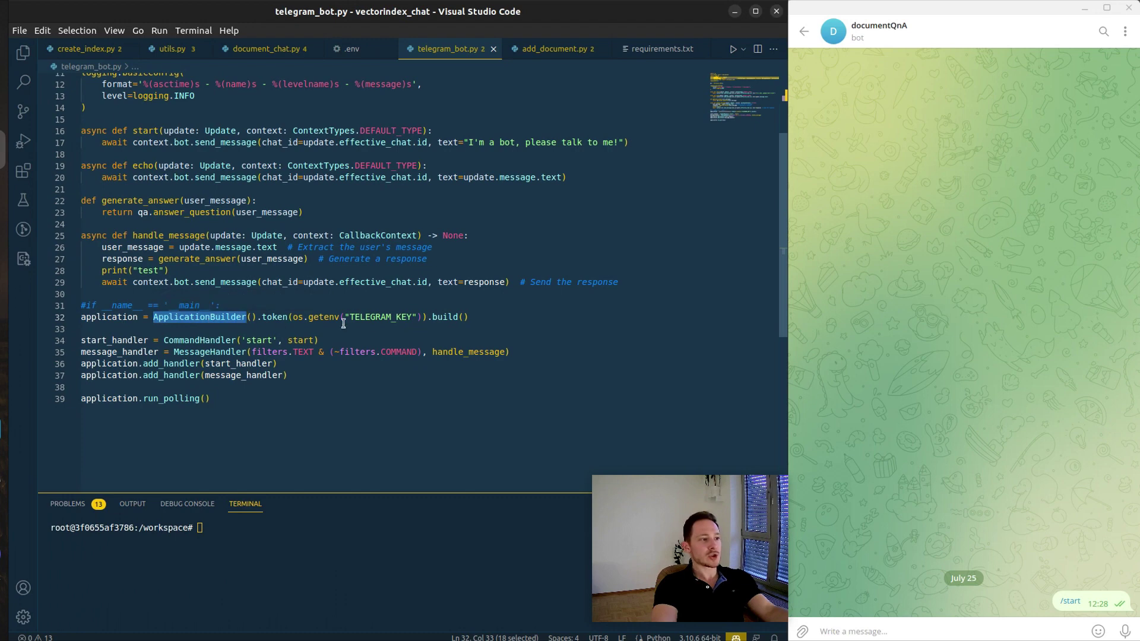
{"action": "double_click", "coordinate": [274, 317]}
{"action": "double_click", "coordinate": [114, 340]}
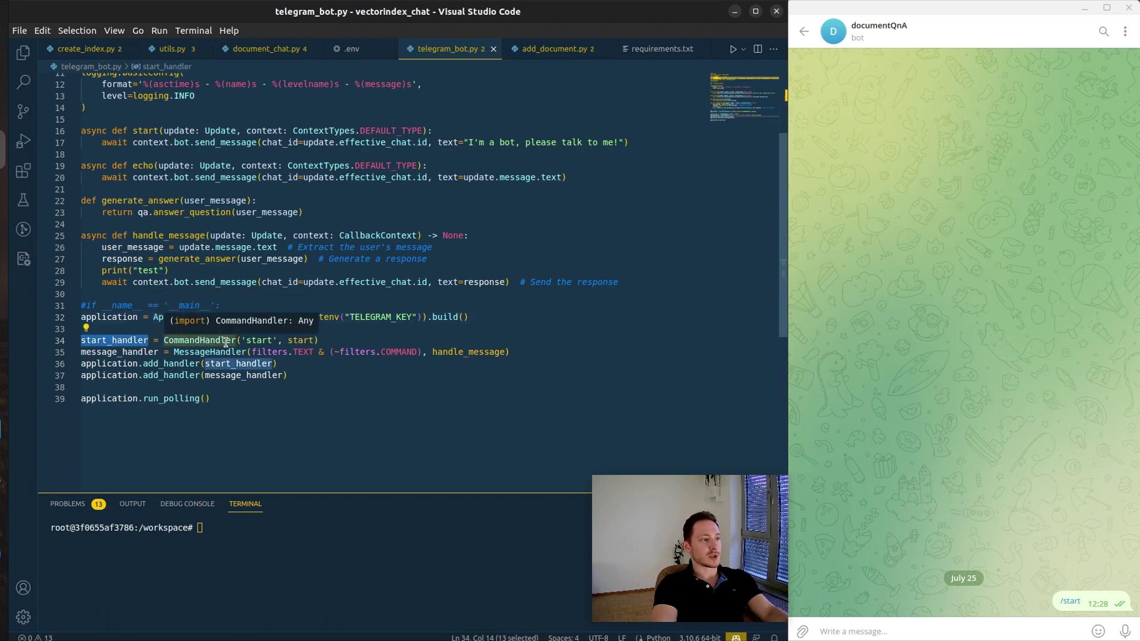
{"action": "scroll", "coordinate": [337, 391], "scroll_direction": "up", "scroll_amount": 3}
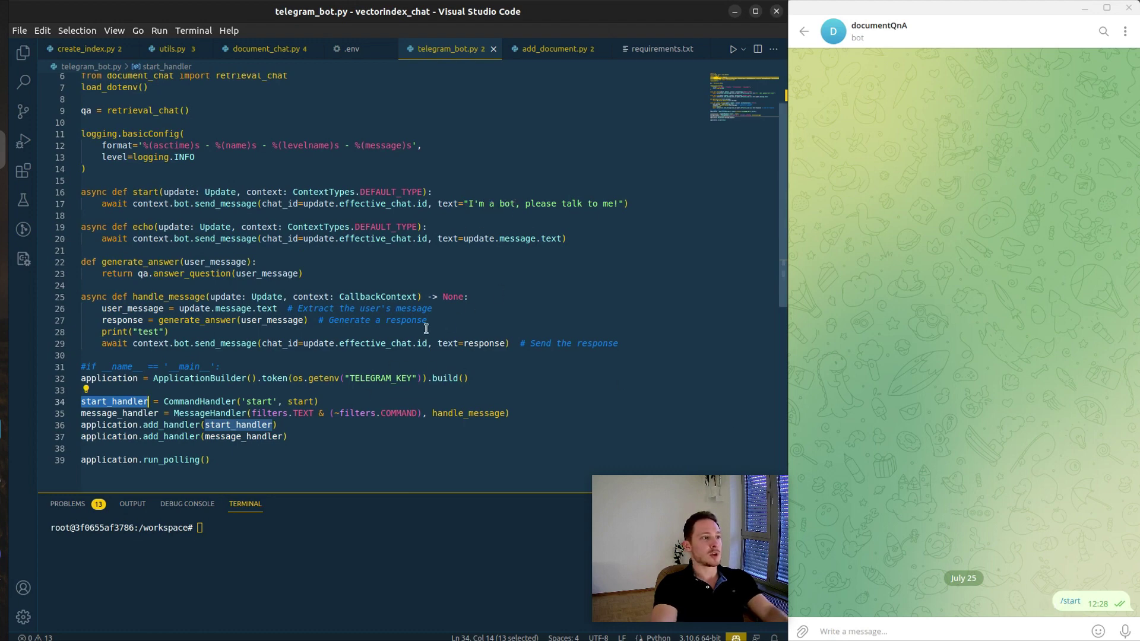
{"action": "scroll", "coordinate": [426, 328], "scroll_direction": "down", "scroll_amount": 3}
Step: Inspect the TEXT-filtered MessageHandler and handle_message's generate_answer response line
{"action": "double_click", "coordinate": [212, 352]}
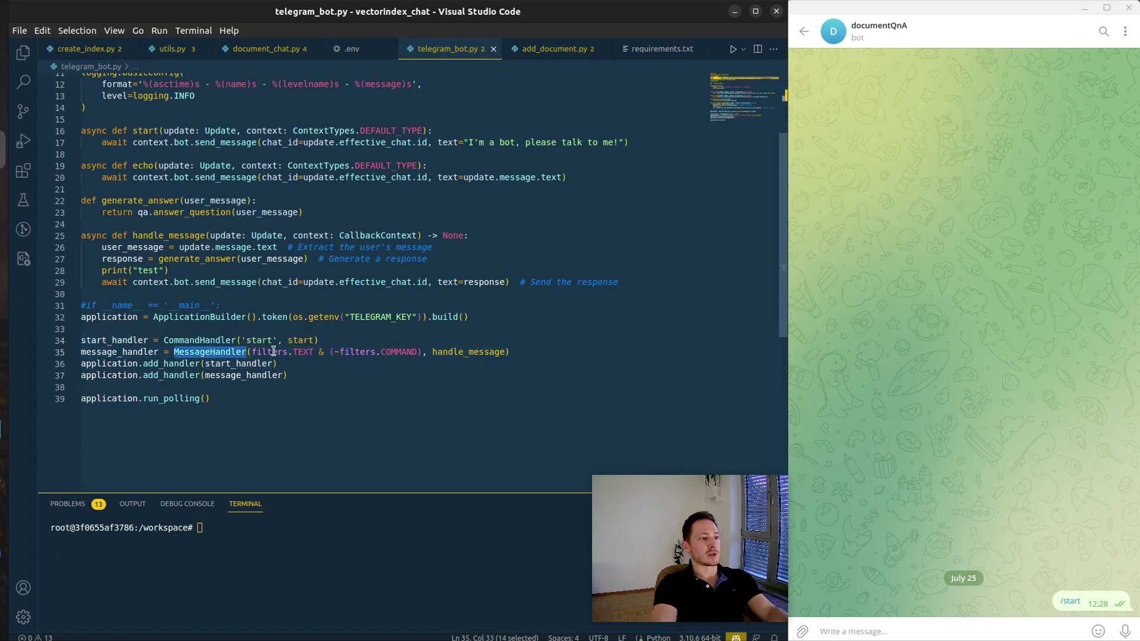
{"action": "double_click", "coordinate": [306, 352]}
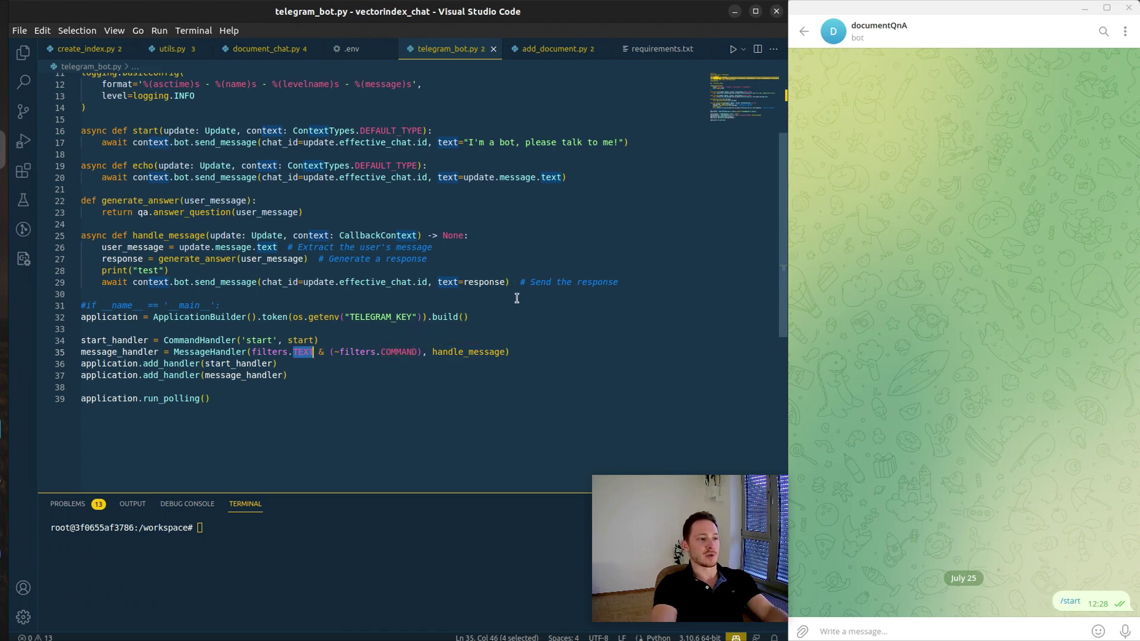
{"action": "double_click", "coordinate": [468, 352]}
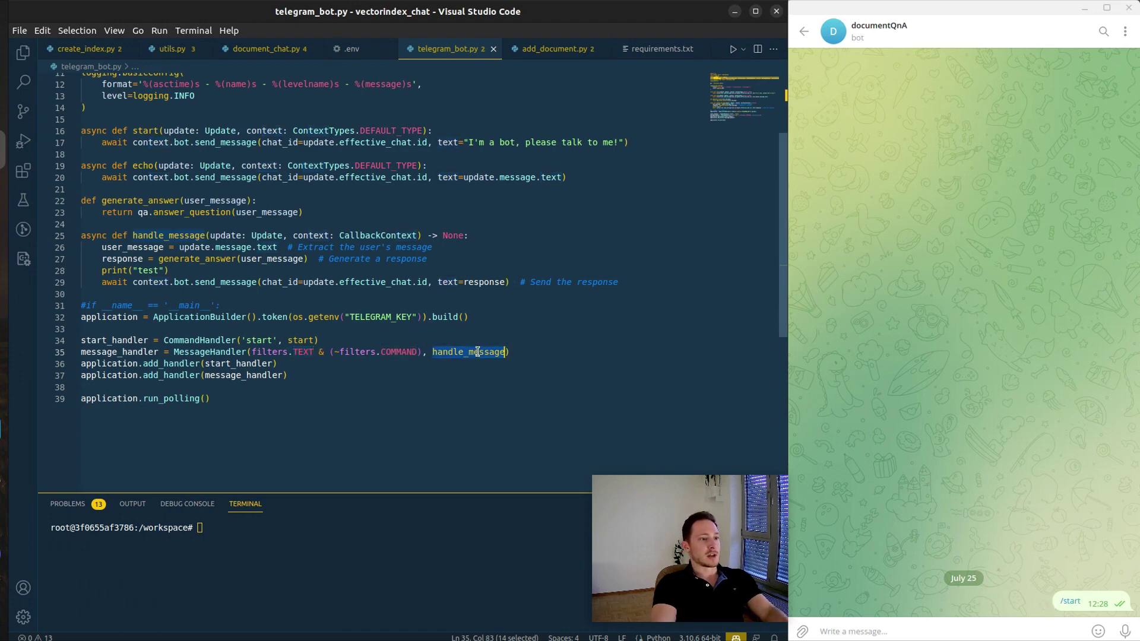
{"action": "double_click", "coordinate": [183, 236]}
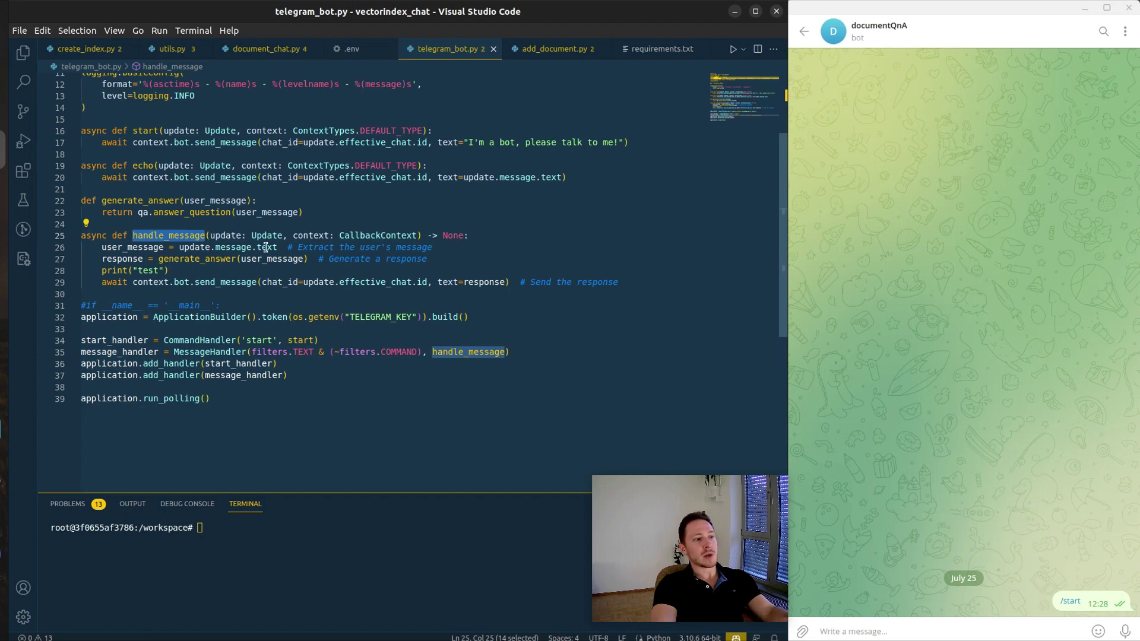
{"action": "mouse_move", "coordinate": [266, 247]}
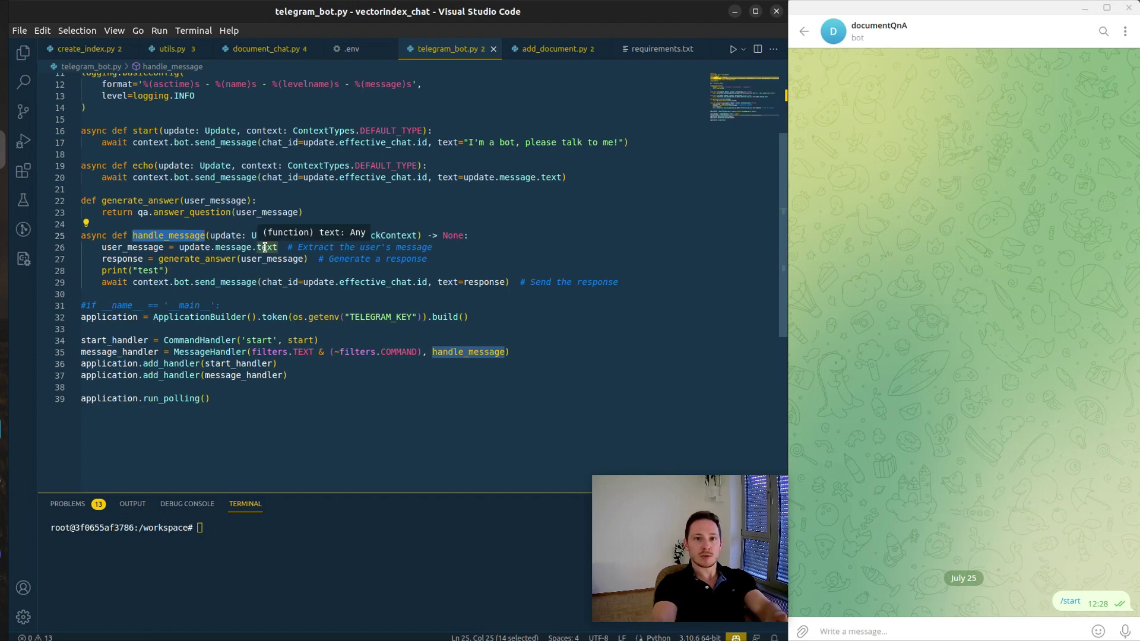
{"action": "left_click", "coordinate": [204, 258]}
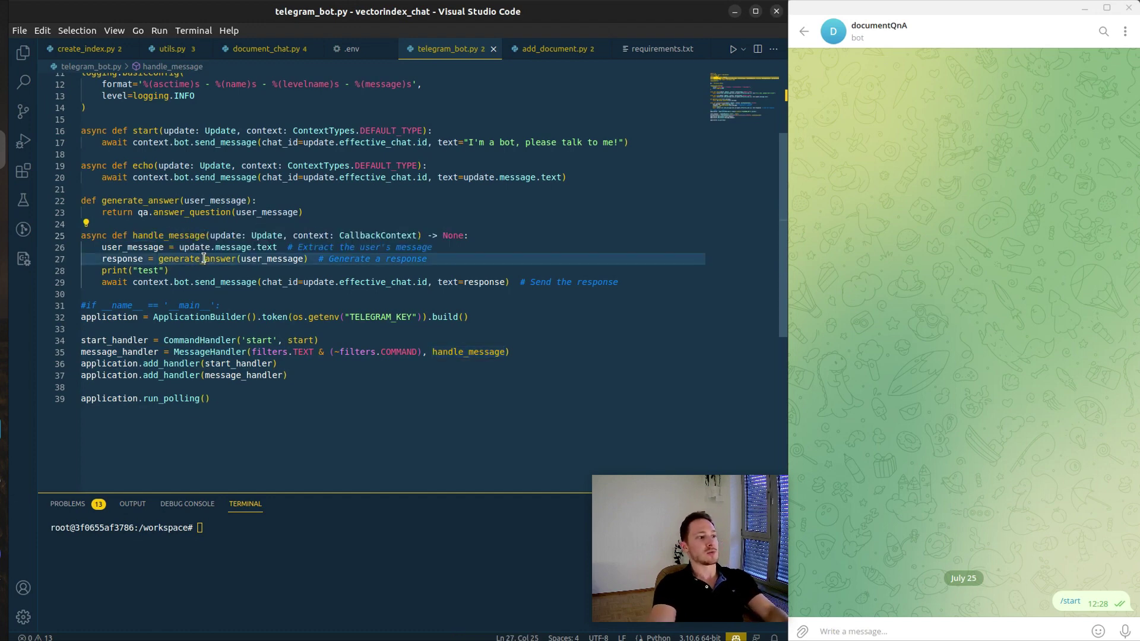
{"action": "double_click", "coordinate": [204, 258]}
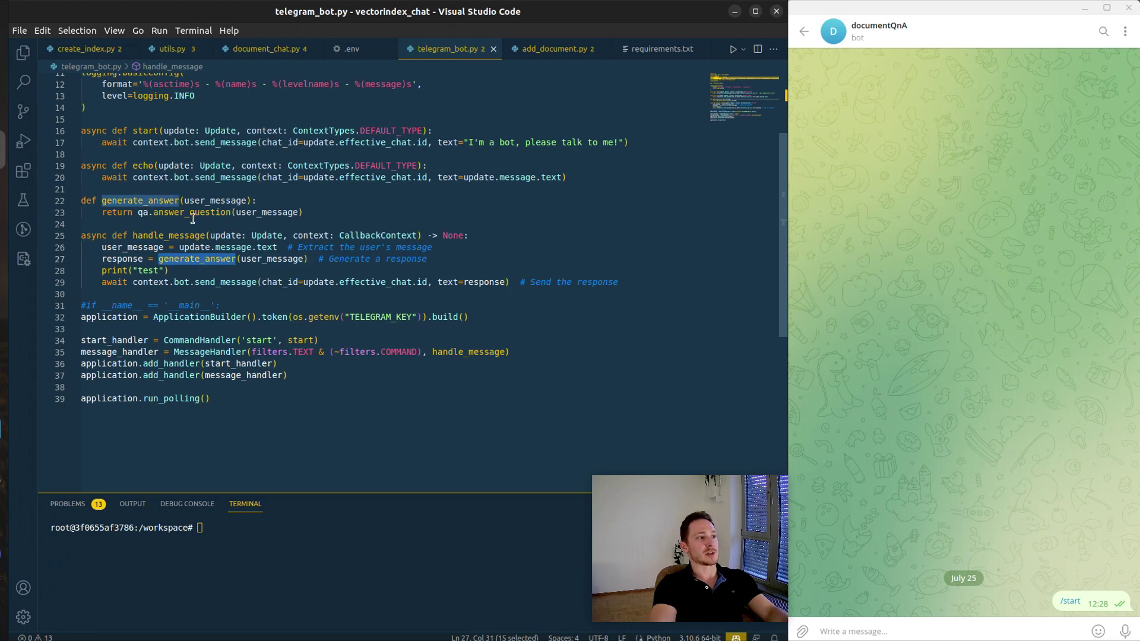
{"action": "mouse_move", "coordinate": [192, 212]}
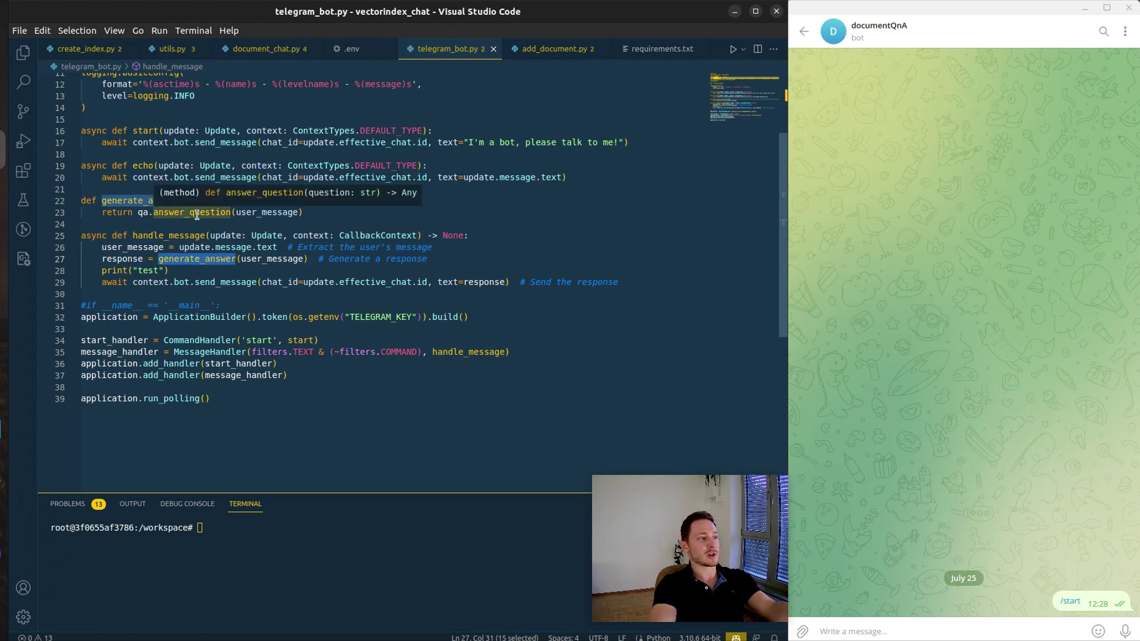
Step: Delete the print("test") debug line and save telegram_bot.py
{"action": "key", "text": "ctrl+shift+k"}
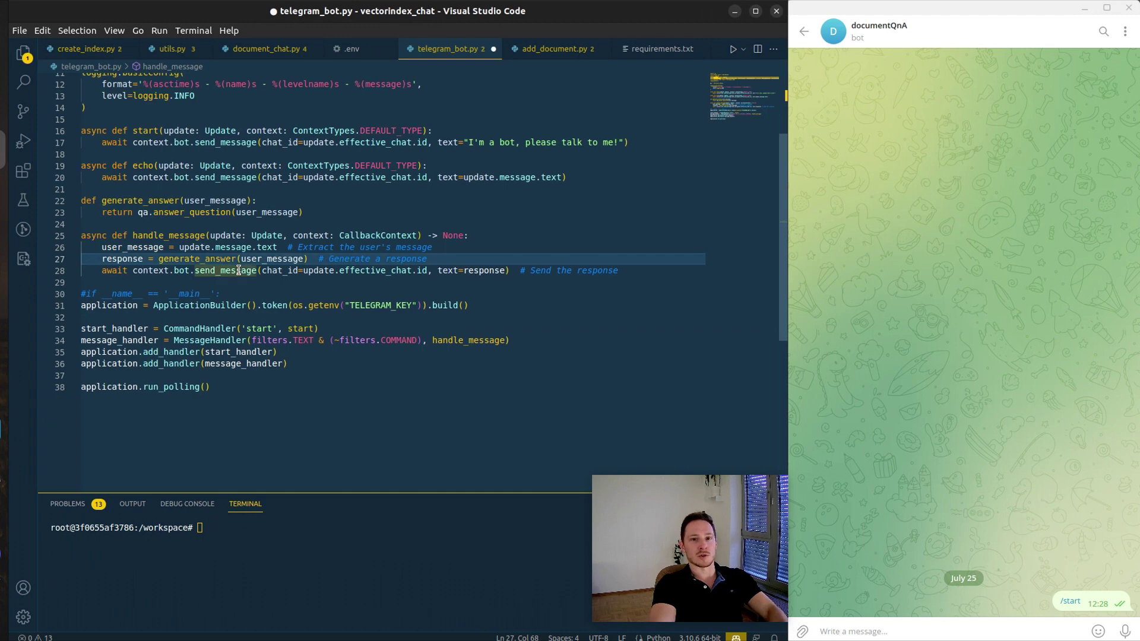
{"action": "key", "text": "ctrl+s"}
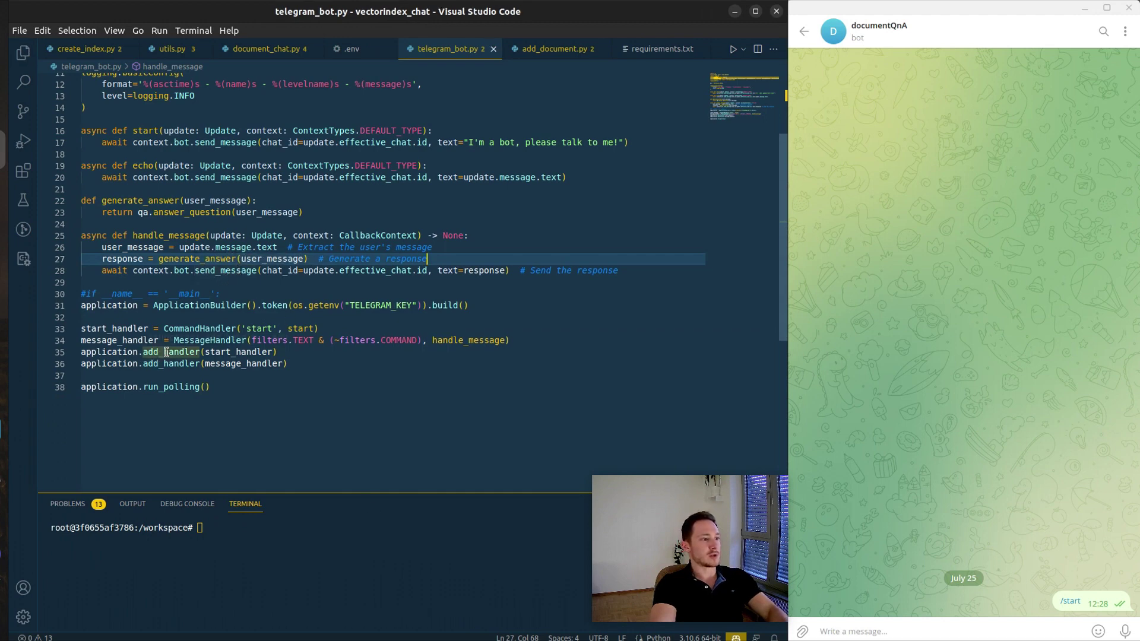
{"action": "double_click", "coordinate": [165, 352]}
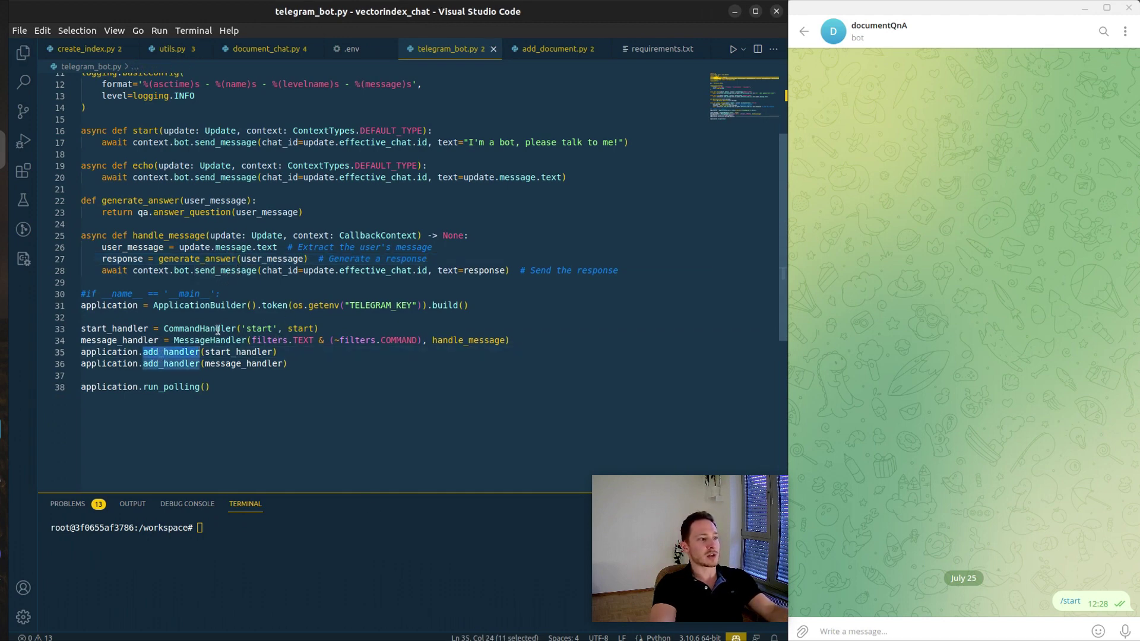
{"action": "double_click", "coordinate": [172, 386]}
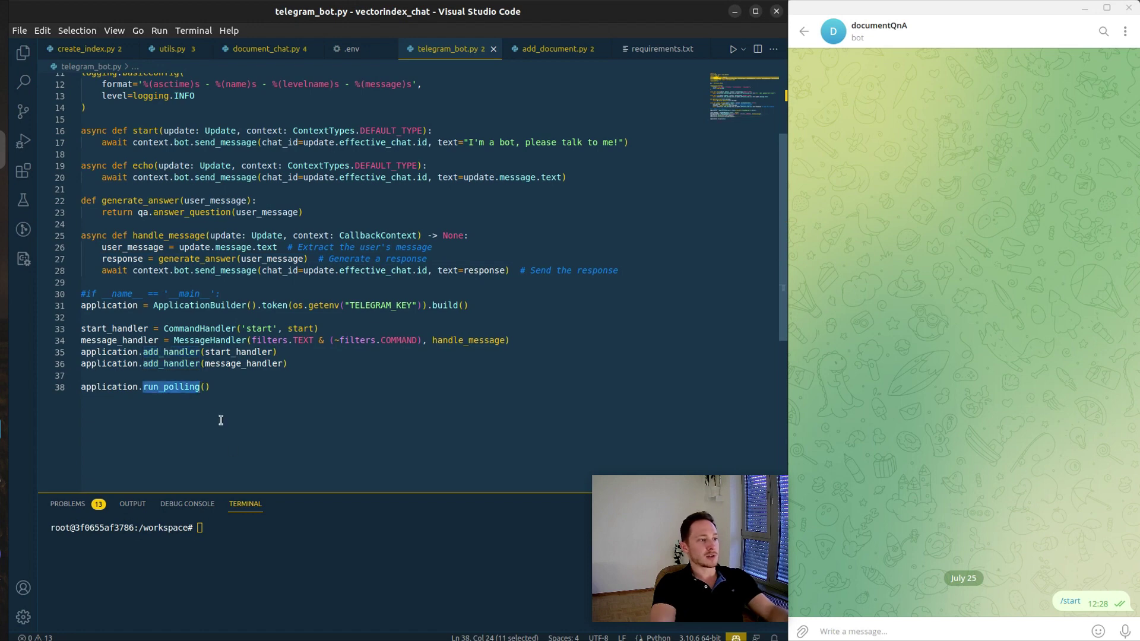
{"action": "left_click", "coordinate": [237, 534]}
Step: Relaunch telegram_bot.py and ask the documentQnA bot about the Metascript Method and ISO/IEC 27001 alignment
{"action": "key", "text": "Up"}
{"action": "key", "text": "Return"}
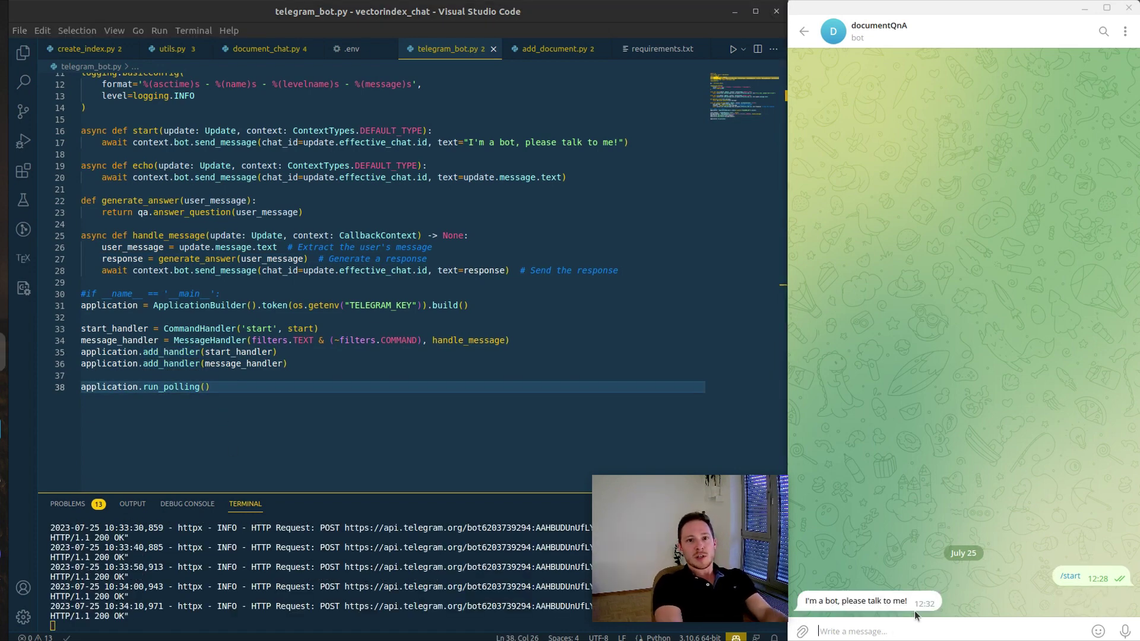
{"action": "left_click", "coordinate": [915, 610]}
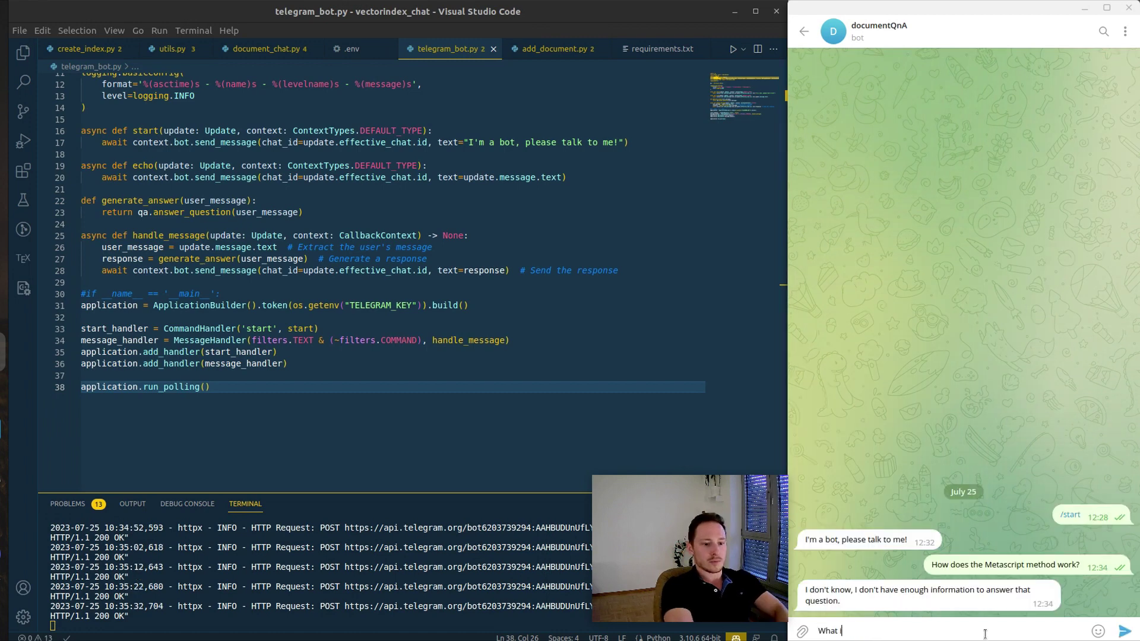
{"action": "type", "text": "is the met"}
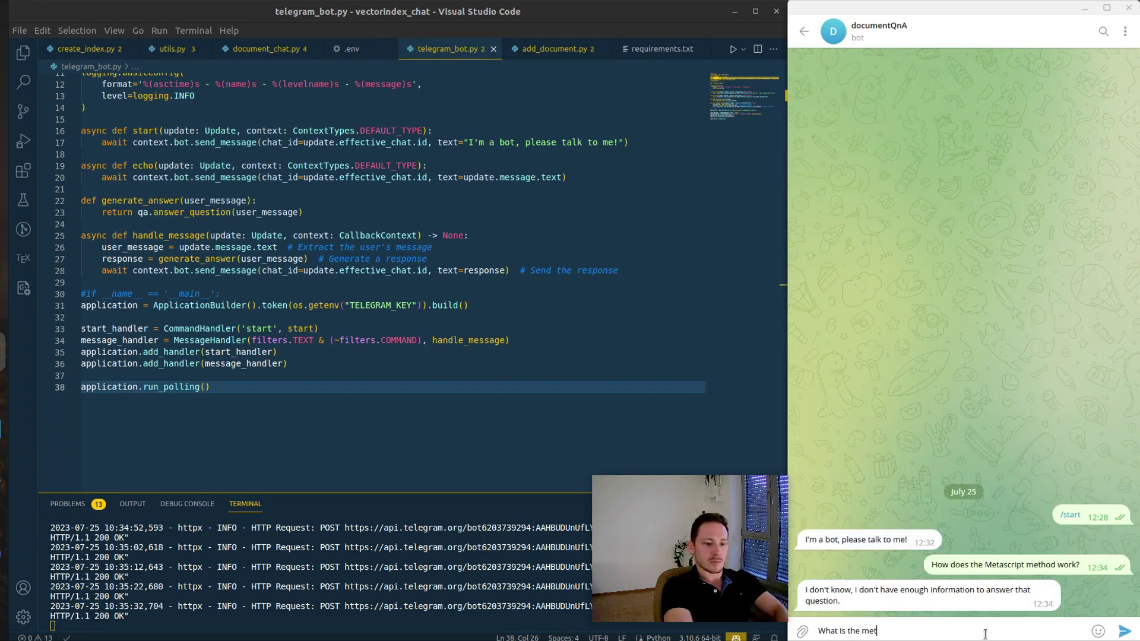
{"action": "type", "text": "ascript method"}
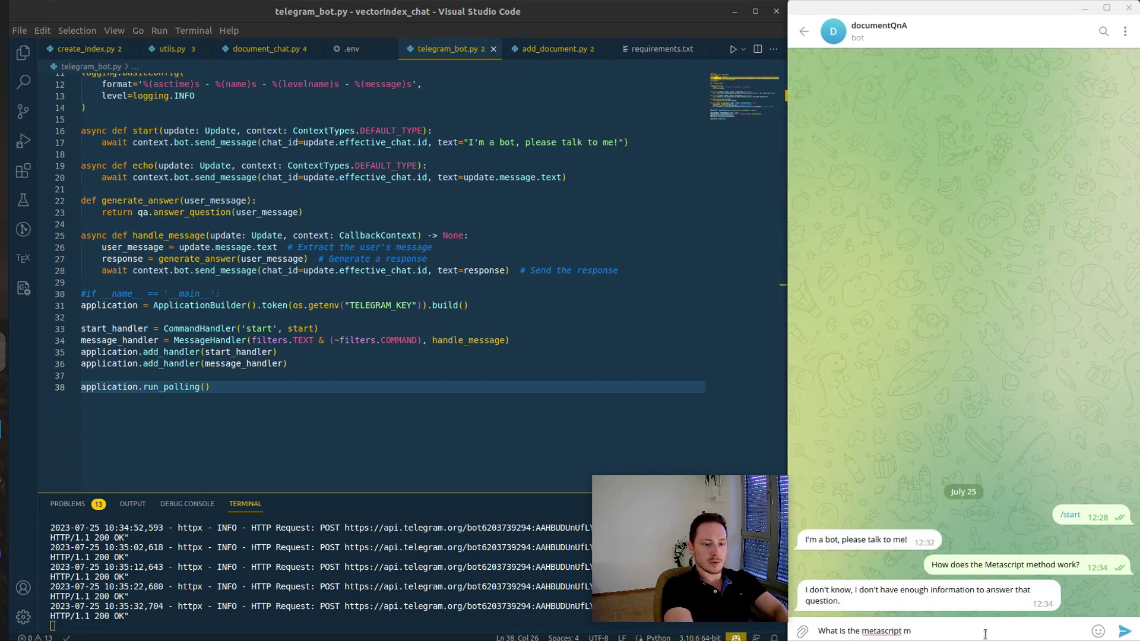
{"action": "key", "text": "Return"}
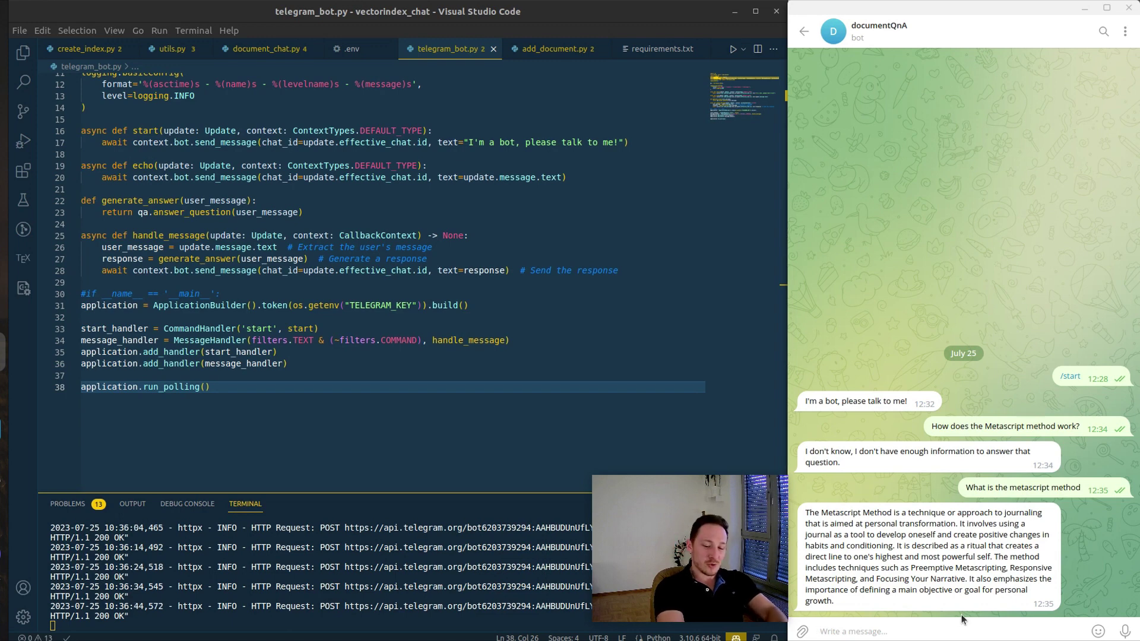
{"action": "mouse_move", "coordinate": [1023, 488]}
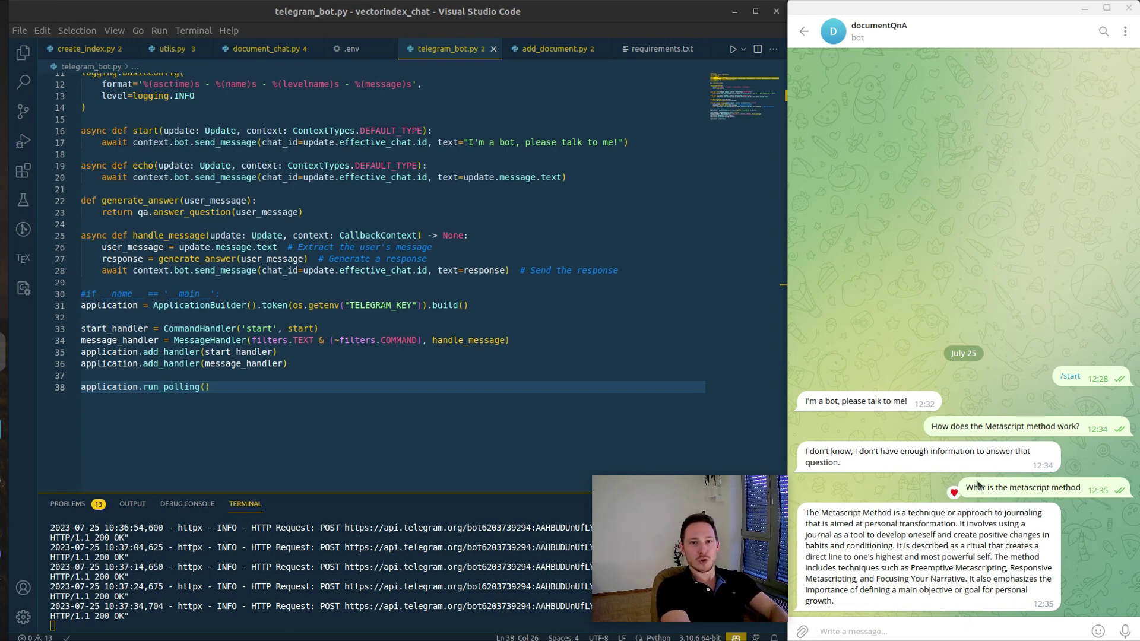
{"action": "type", "text": "How to alingt "}
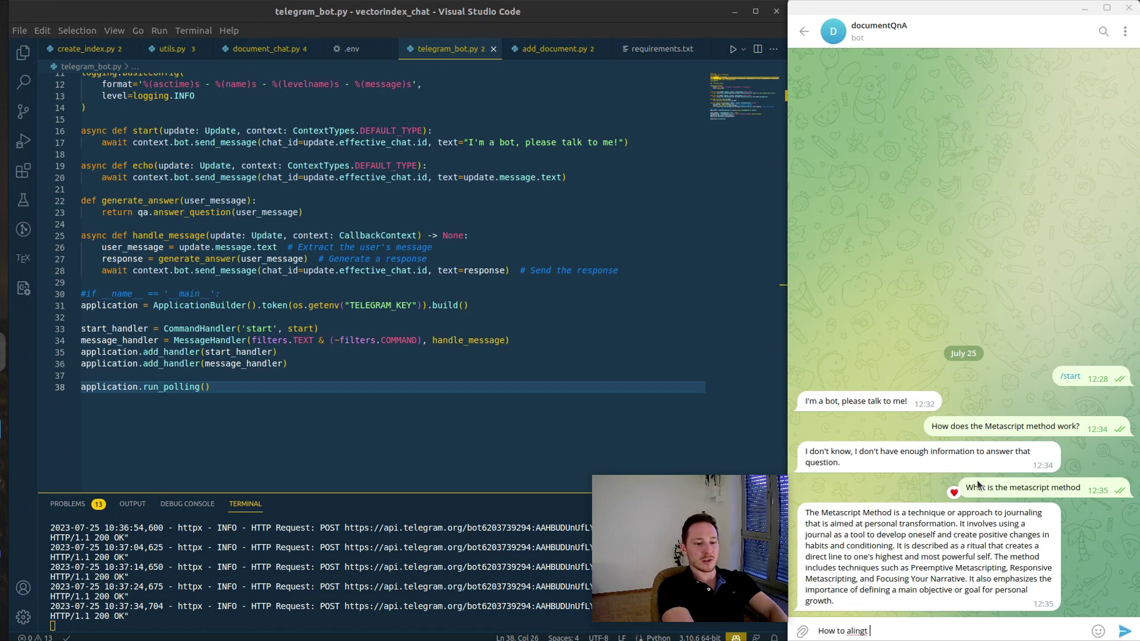
{"action": "key", "text": "BackSpace"}
{"action": "key", "text": "BackSpace"}
{"action": "type", "text": "n with the ISO/IEC"}
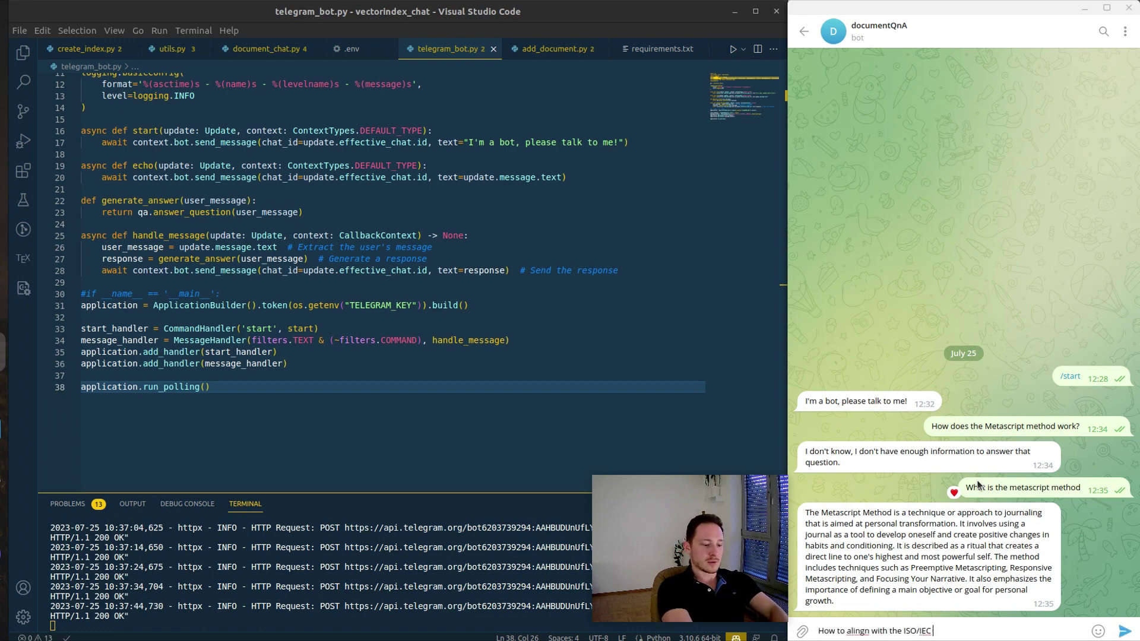
{"action": "type", "text": " security requirements?"}
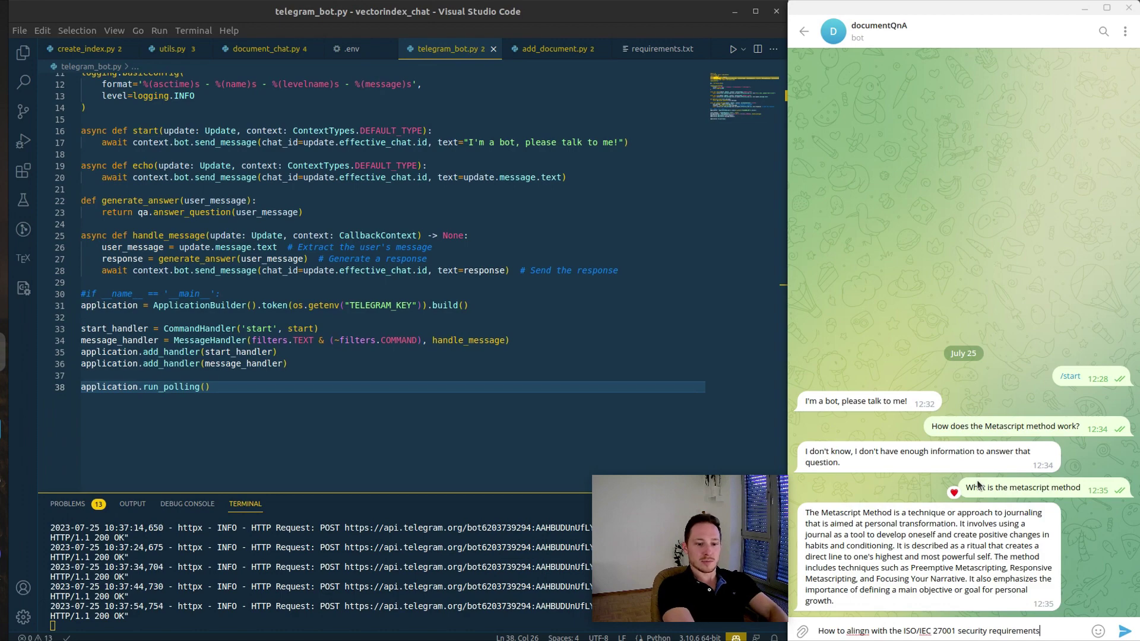
{"action": "key", "text": "Return"}
{"action": "scroll", "coordinate": [944, 604], "scroll_direction": "up", "scroll_amount": 5}
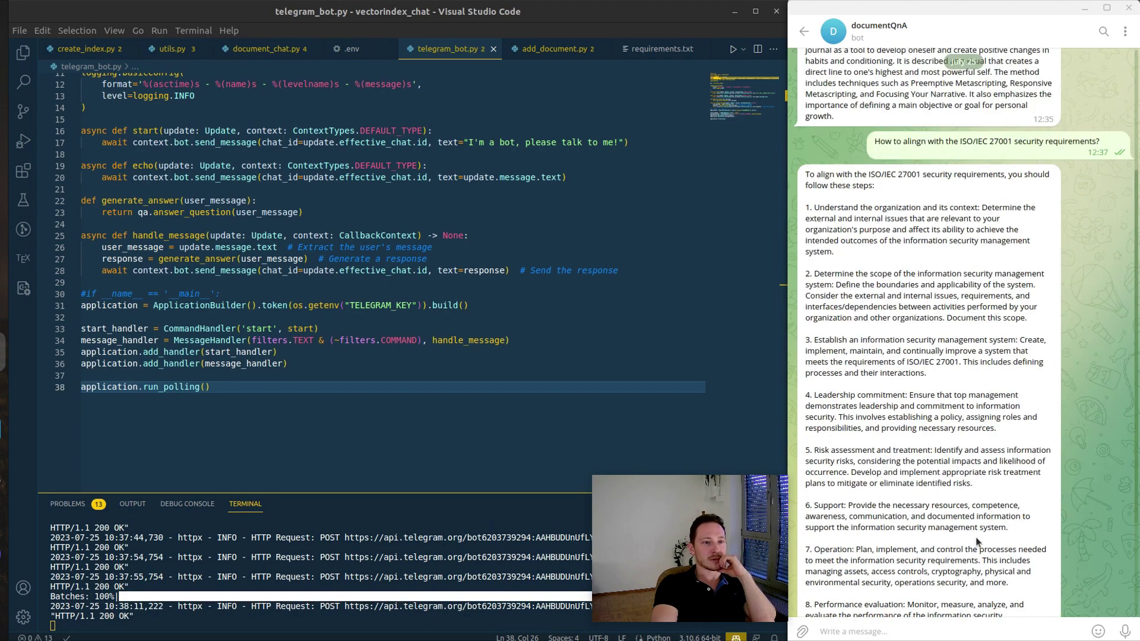
{"action": "scroll", "coordinate": [962, 553], "scroll_direction": "up", "scroll_amount": 3}
{"action": "scroll", "coordinate": [975, 522], "scroll_direction": "down", "scroll_amount": 2}
{"action": "scroll", "coordinate": [962, 401], "scroll_direction": "down", "scroll_amount": 2}
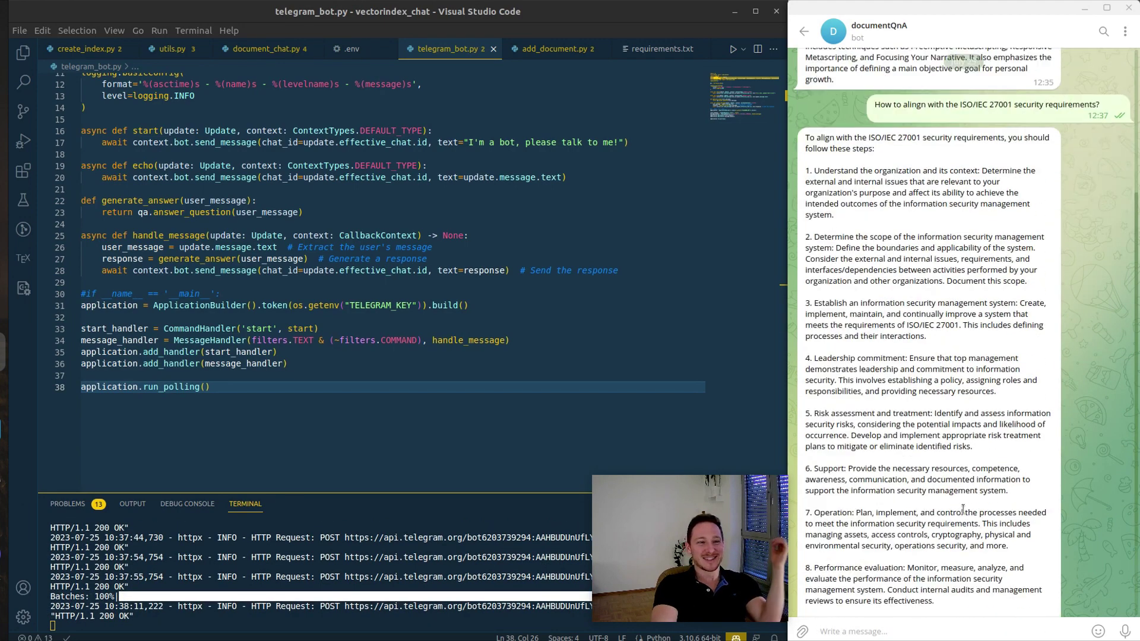
{"action": "scroll", "coordinate": [953, 312], "scroll_direction": "down", "scroll_amount": 2}
{"action": "scroll", "coordinate": [945, 265], "scroll_direction": "down", "scroll_amount": 1}
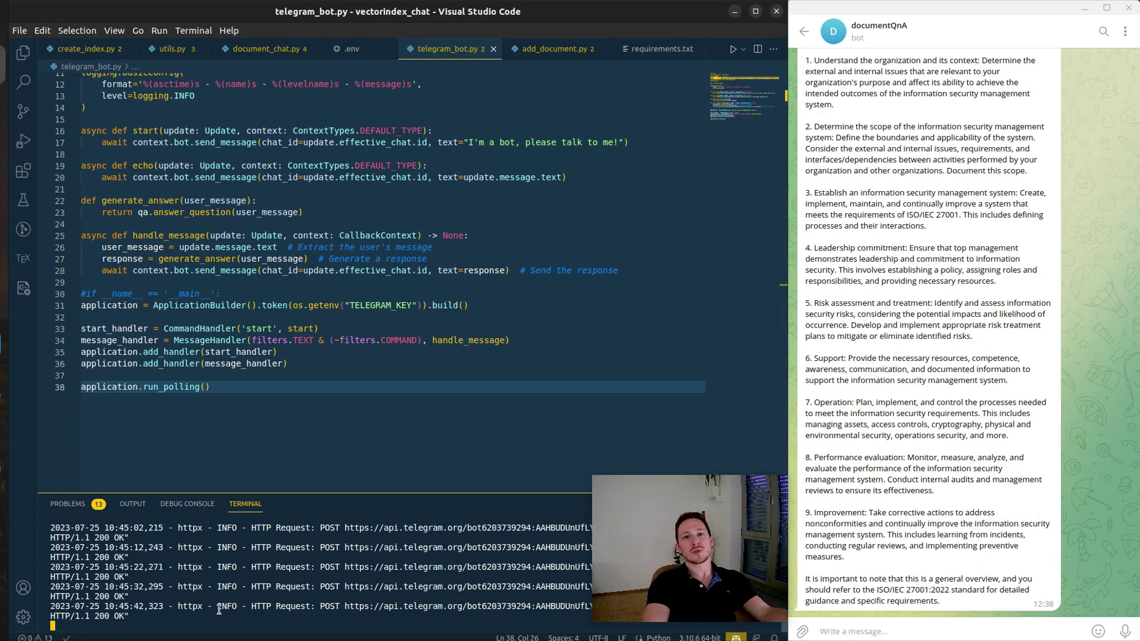